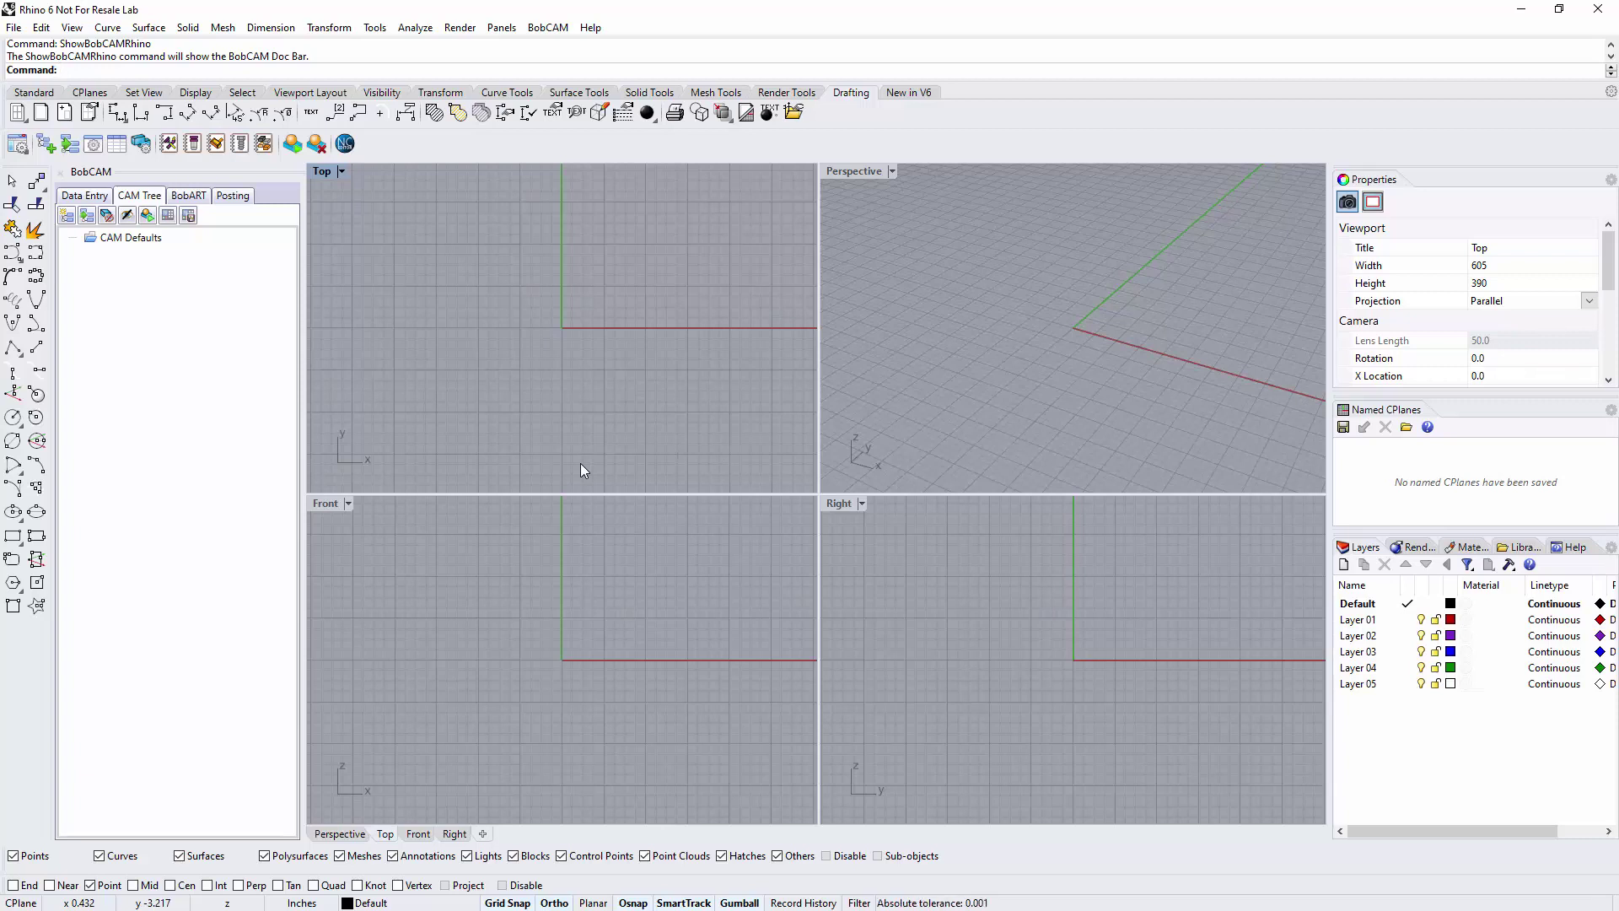
Set the BobCAM user interface theme to Office_Black and apply it.
left_click(17, 145)
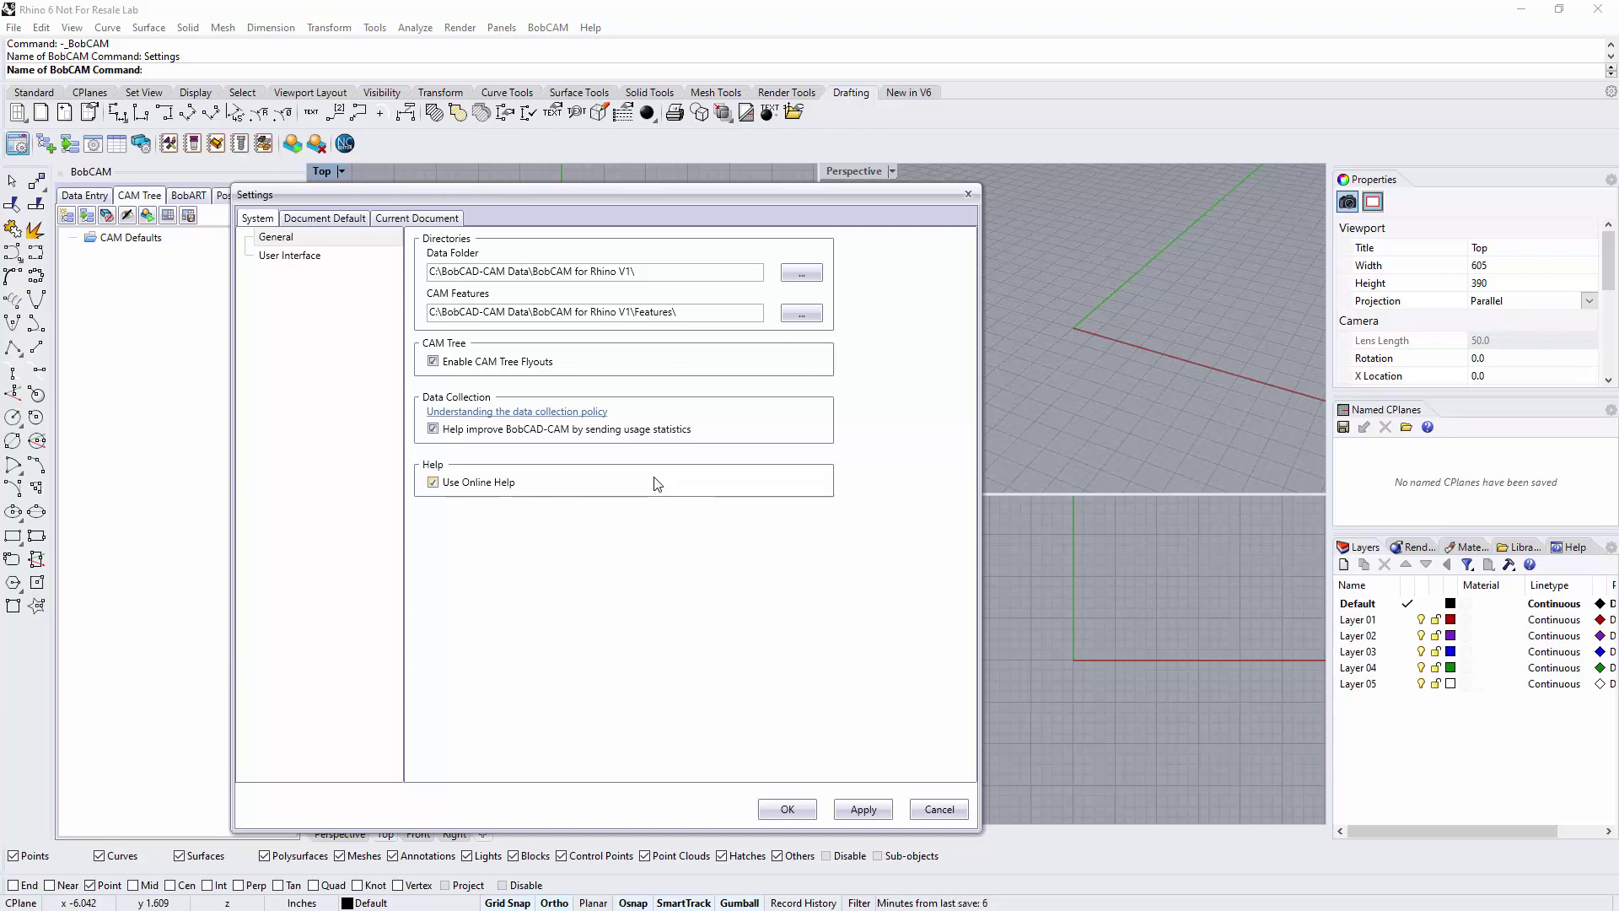
left_click(290, 255)
left_click(502, 279)
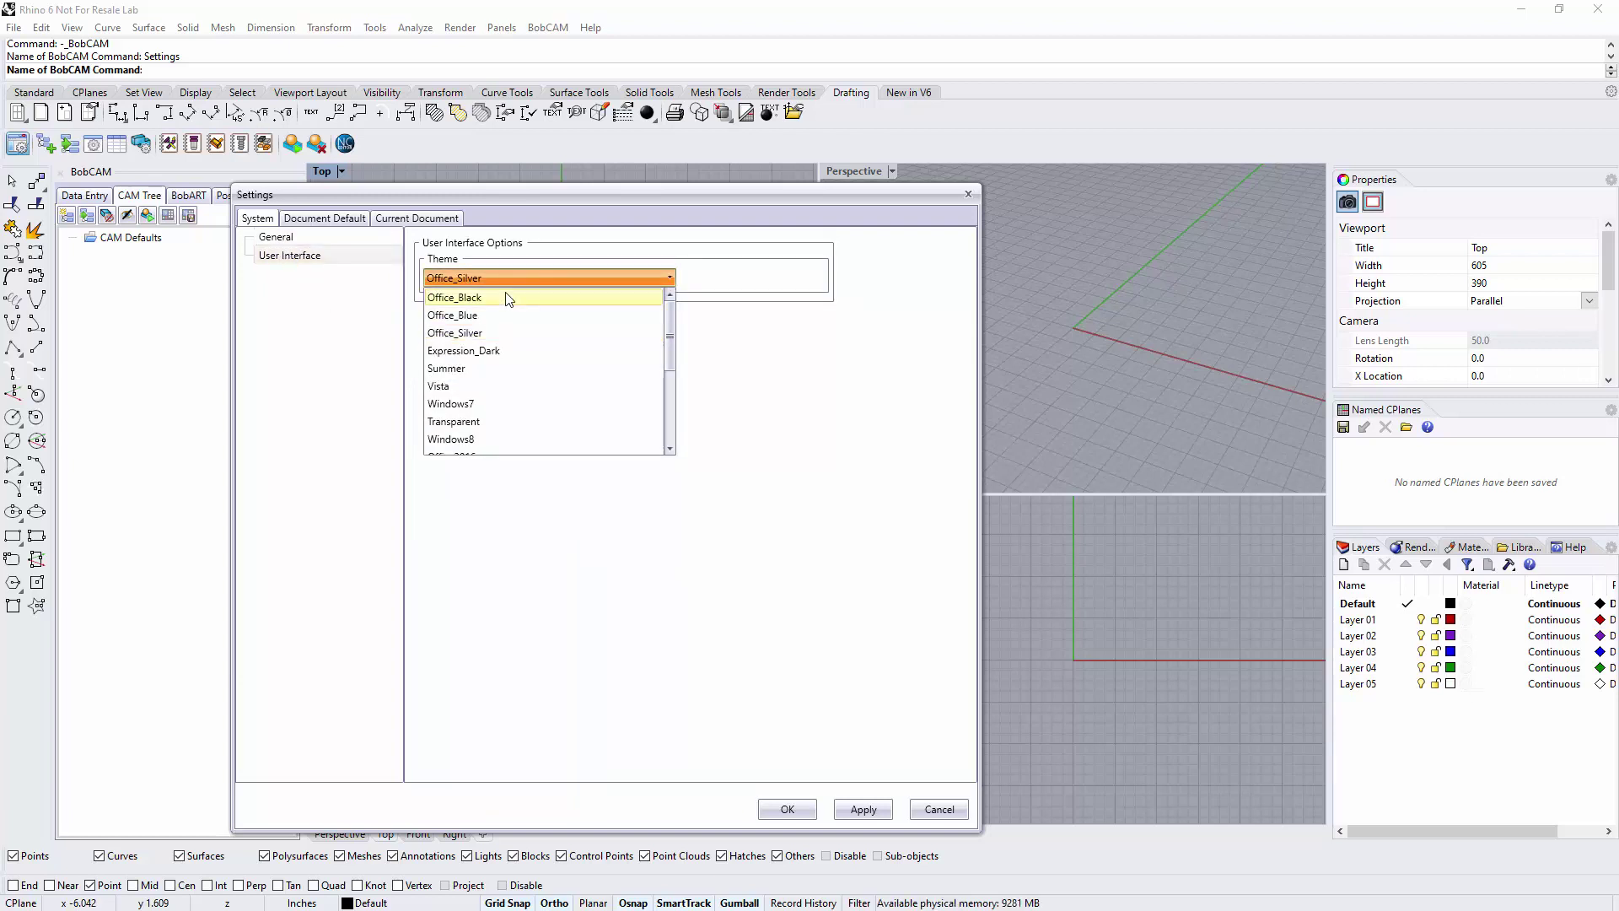
left_click(508, 299)
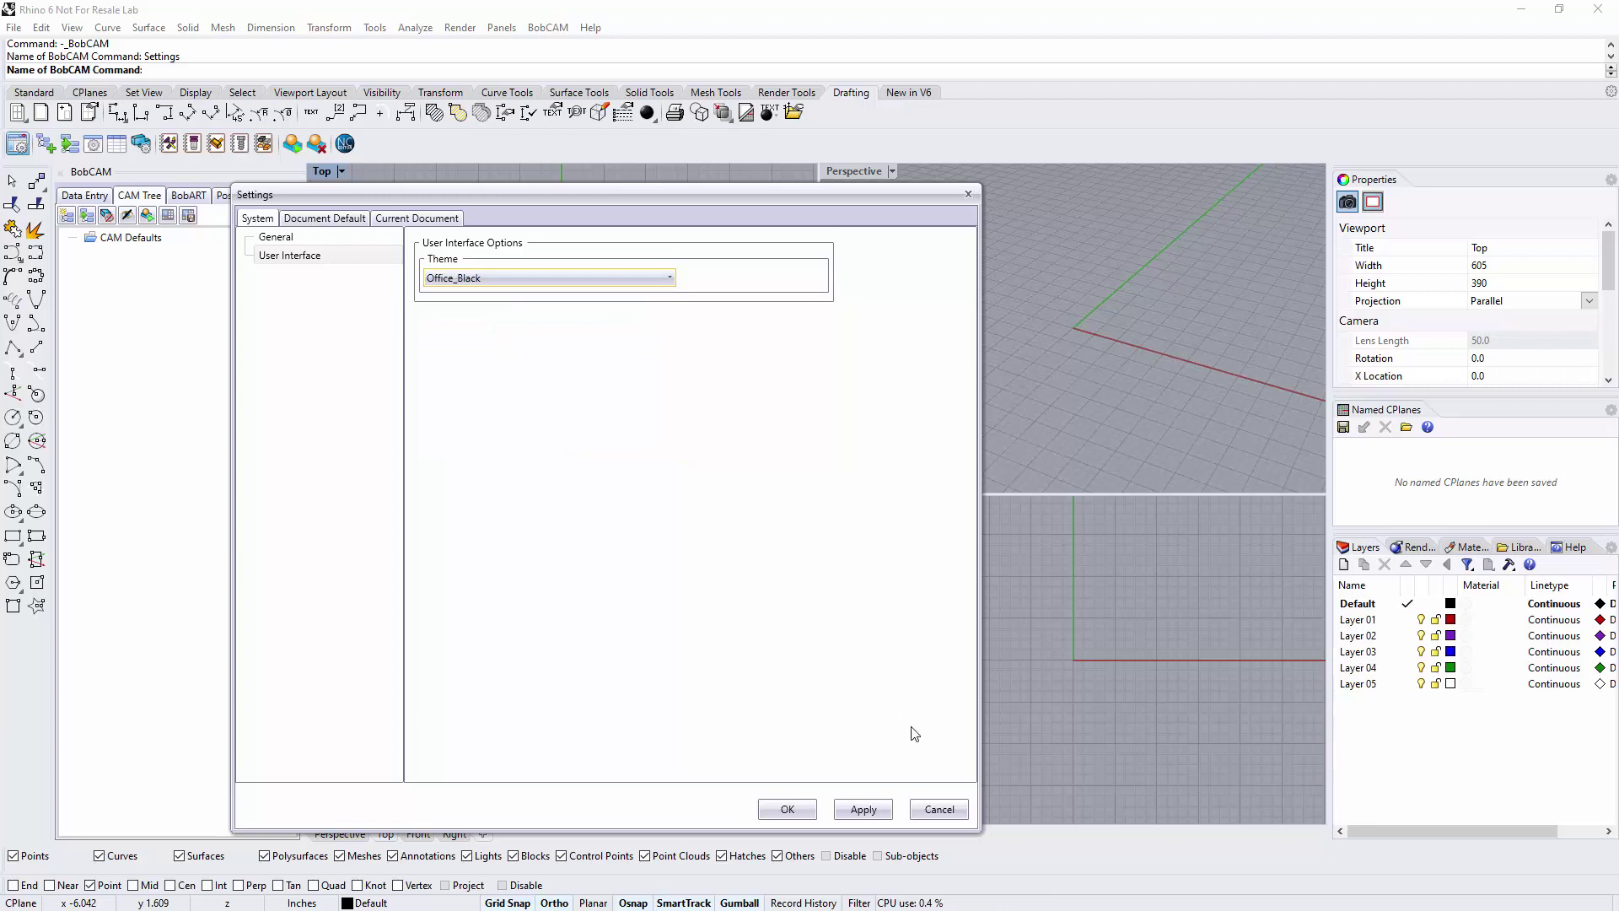
left_click(864, 808)
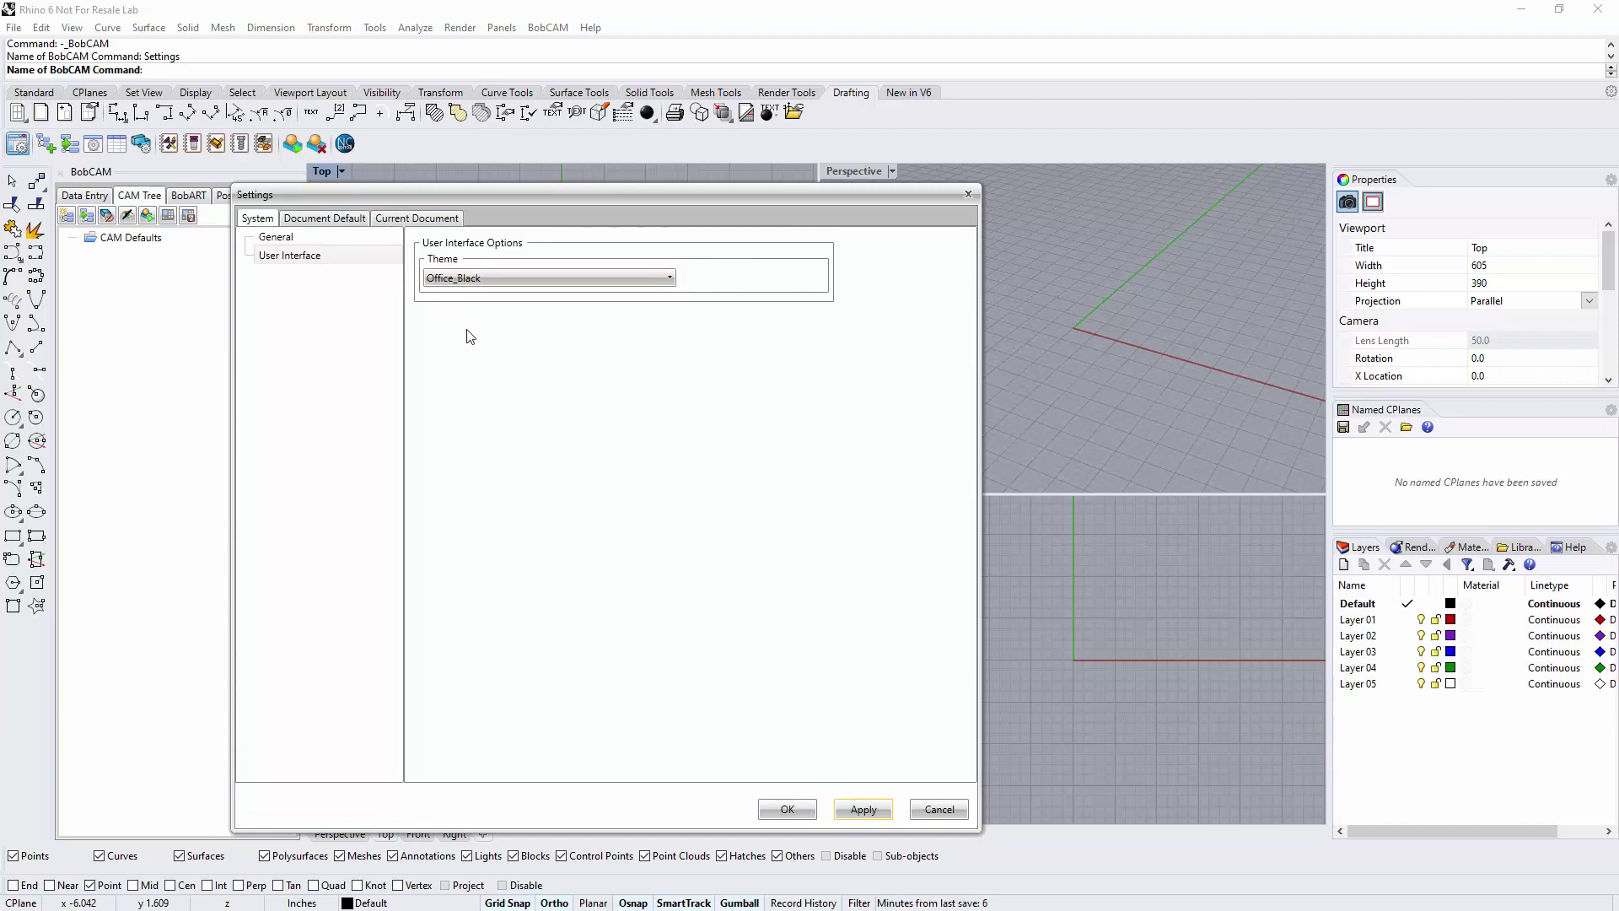
Compare the document default and current document CAM settings, examine the default CAM tolerance fields, and close the settings.
left_click(323, 220)
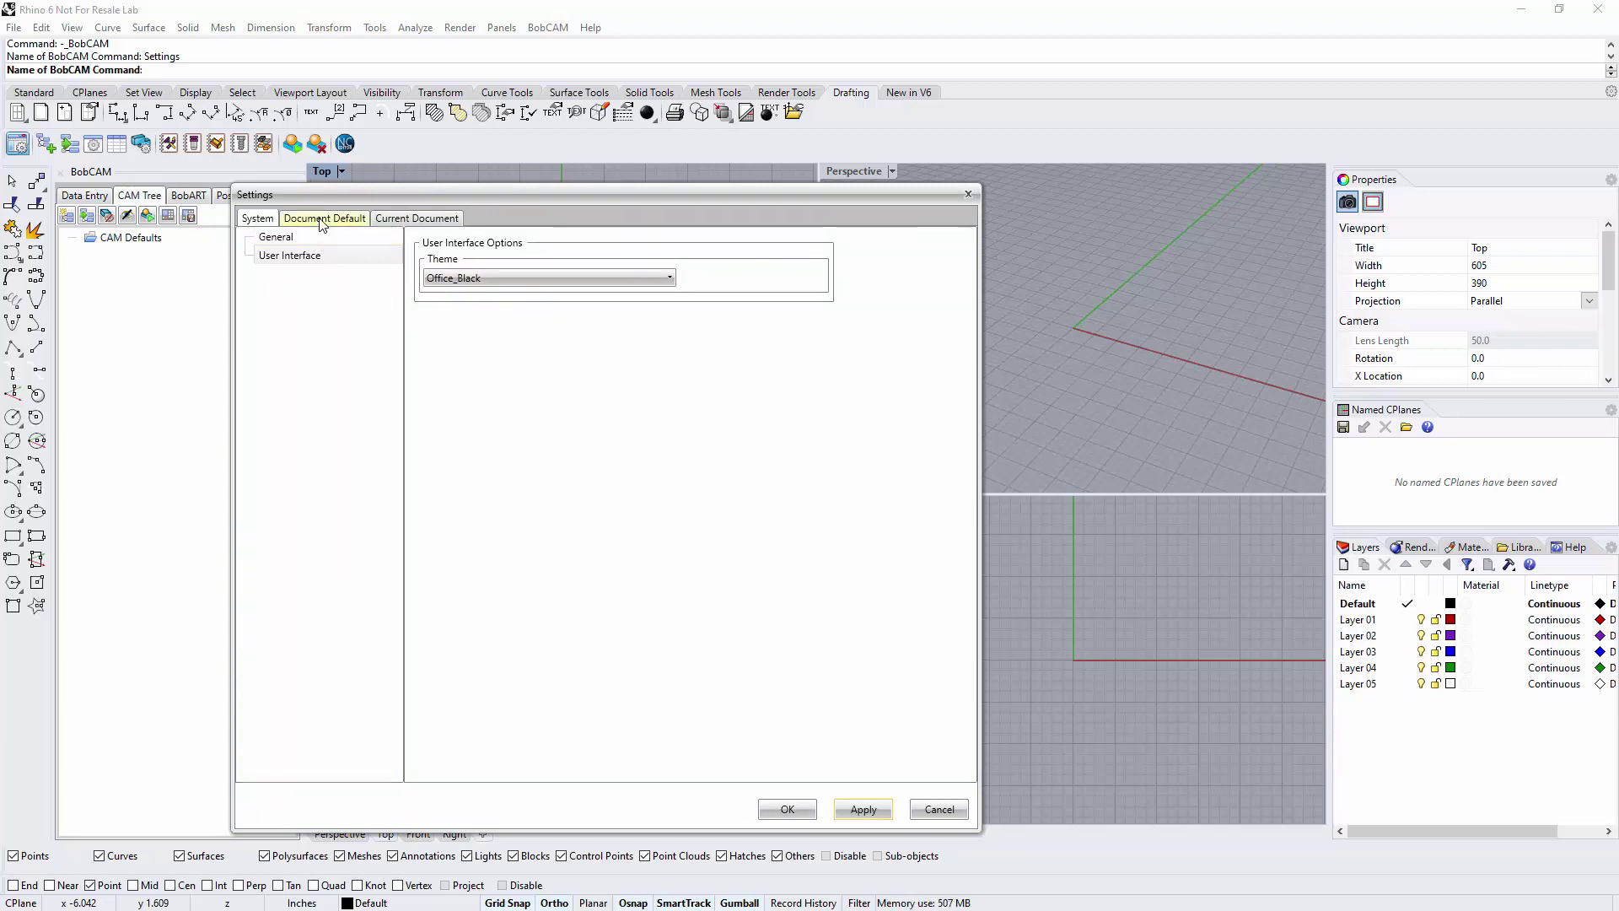
left_click(395, 225)
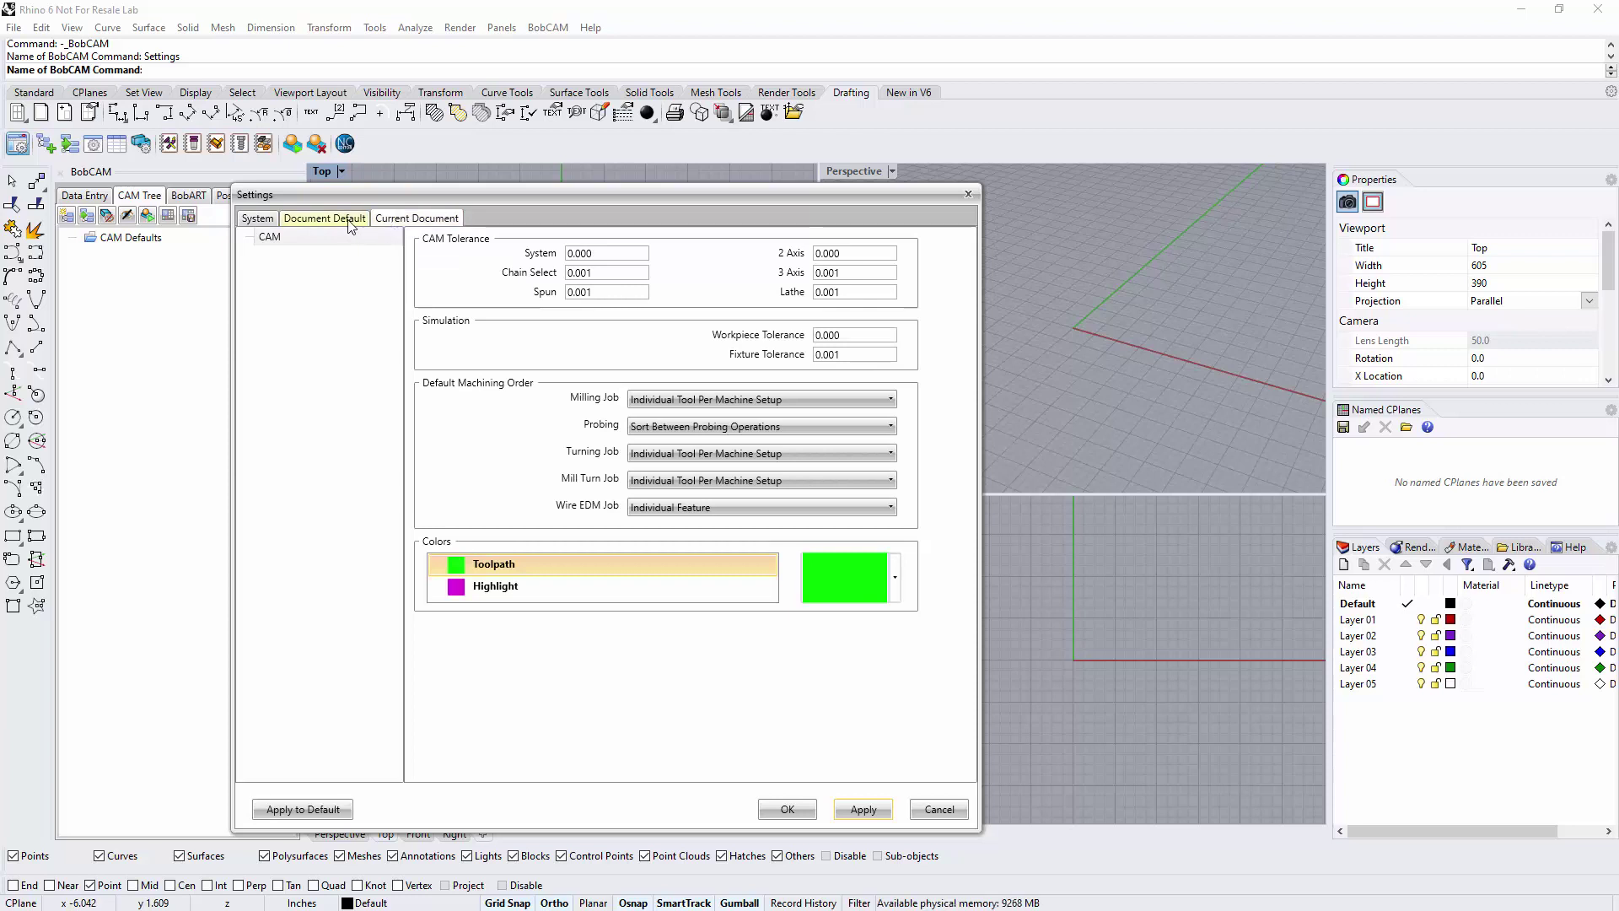
left_click(351, 225)
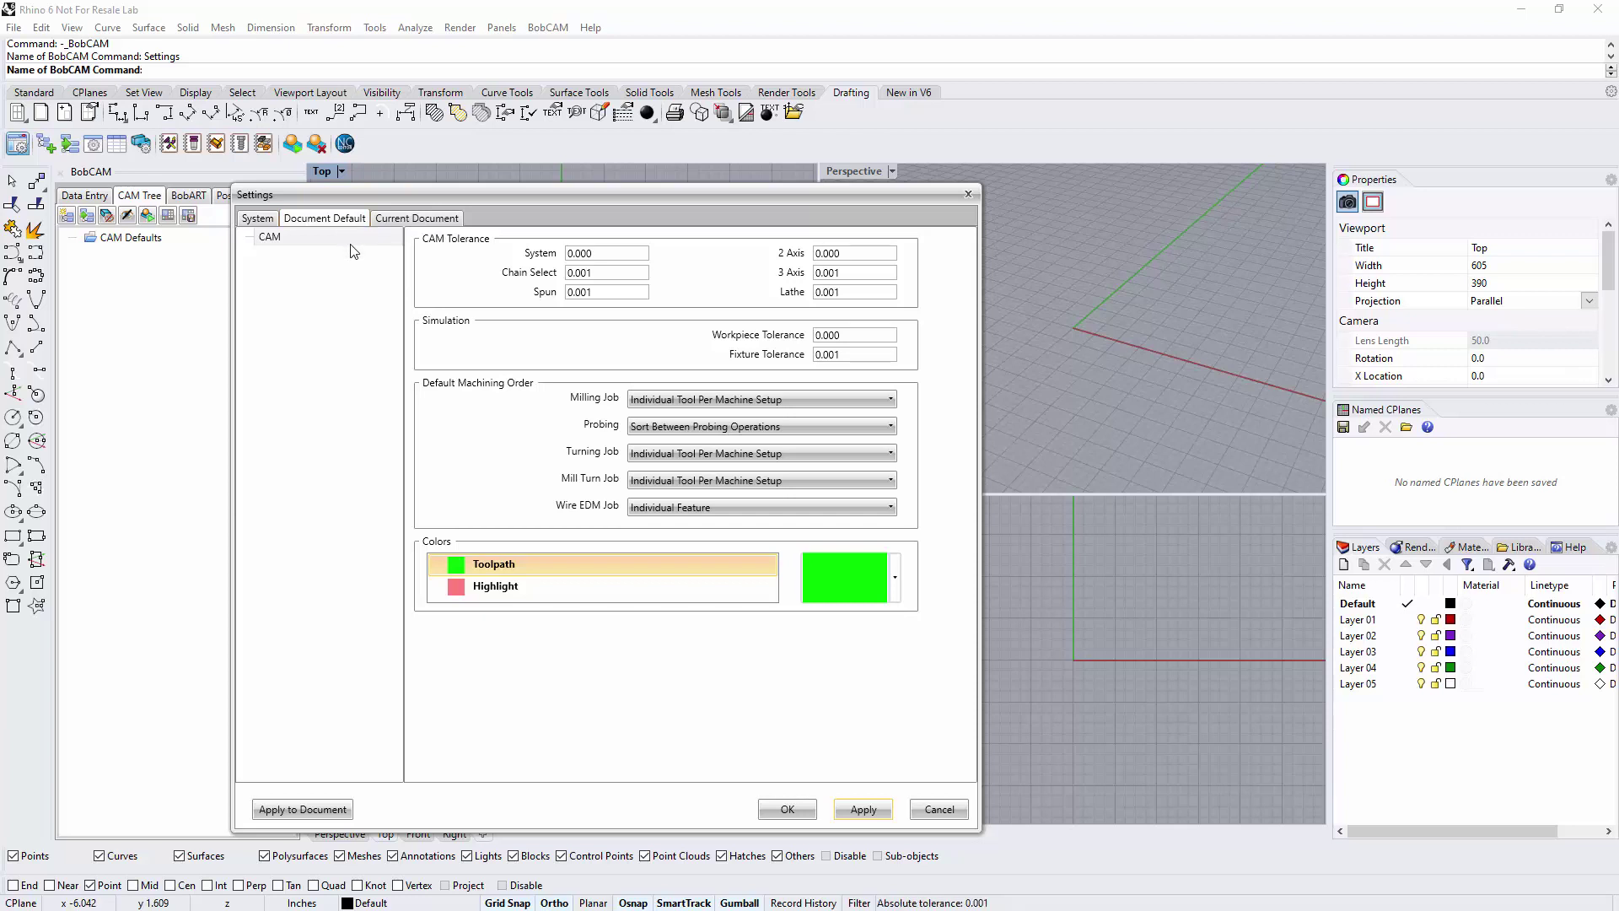
key("ctrl+Tab")
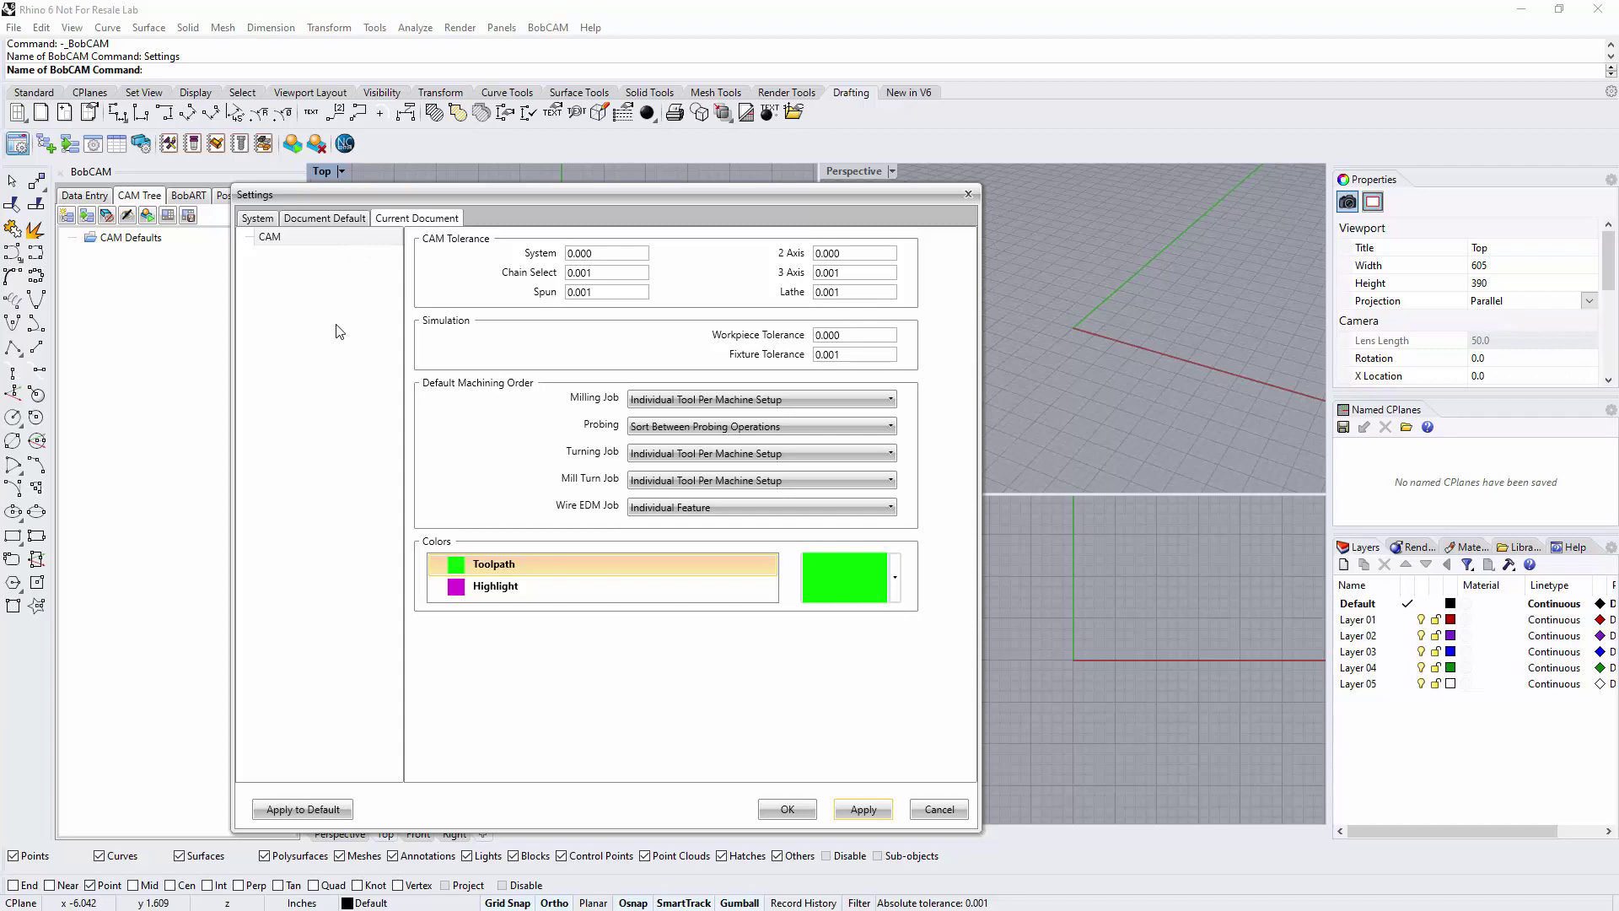
key("ctrl+shift+Tab")
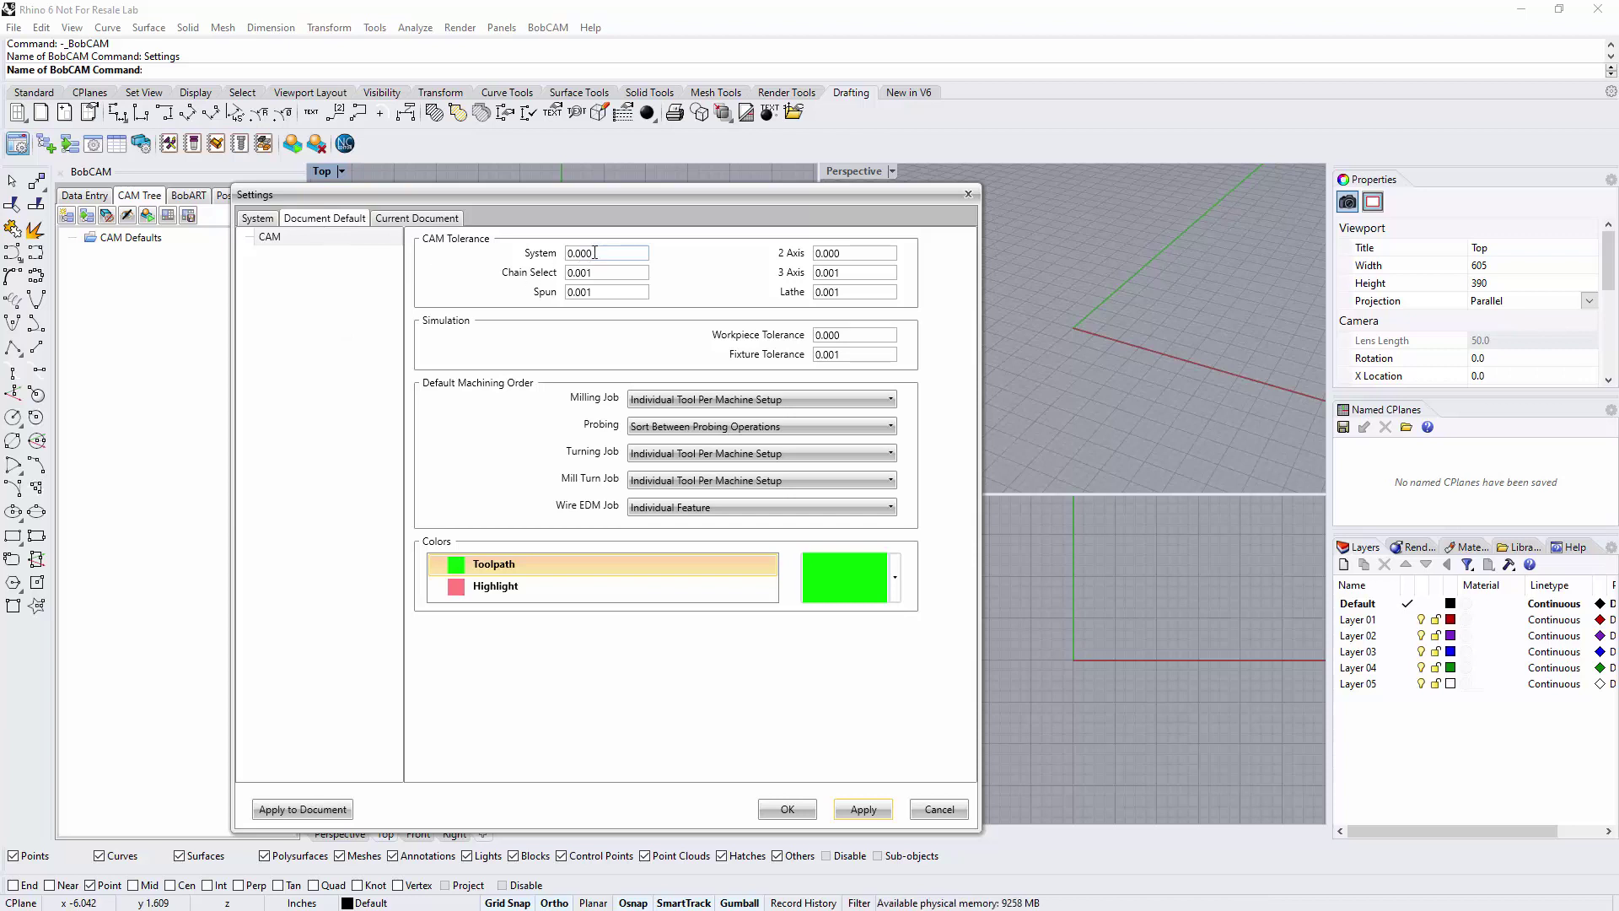
key("Tab")
key("Tab")
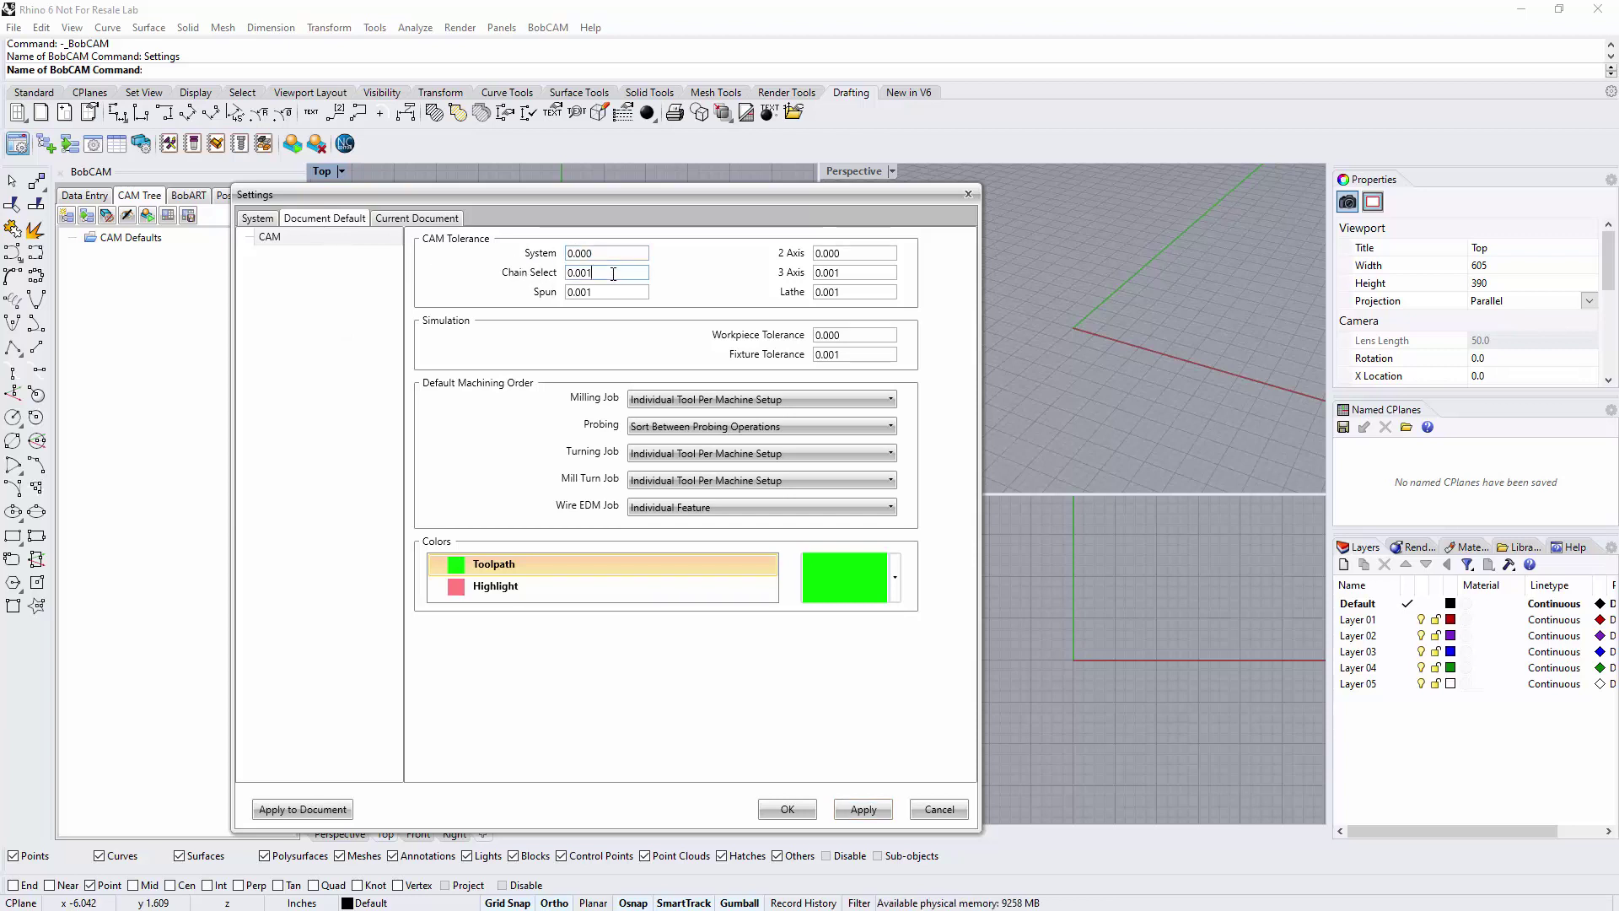
key("Tab")
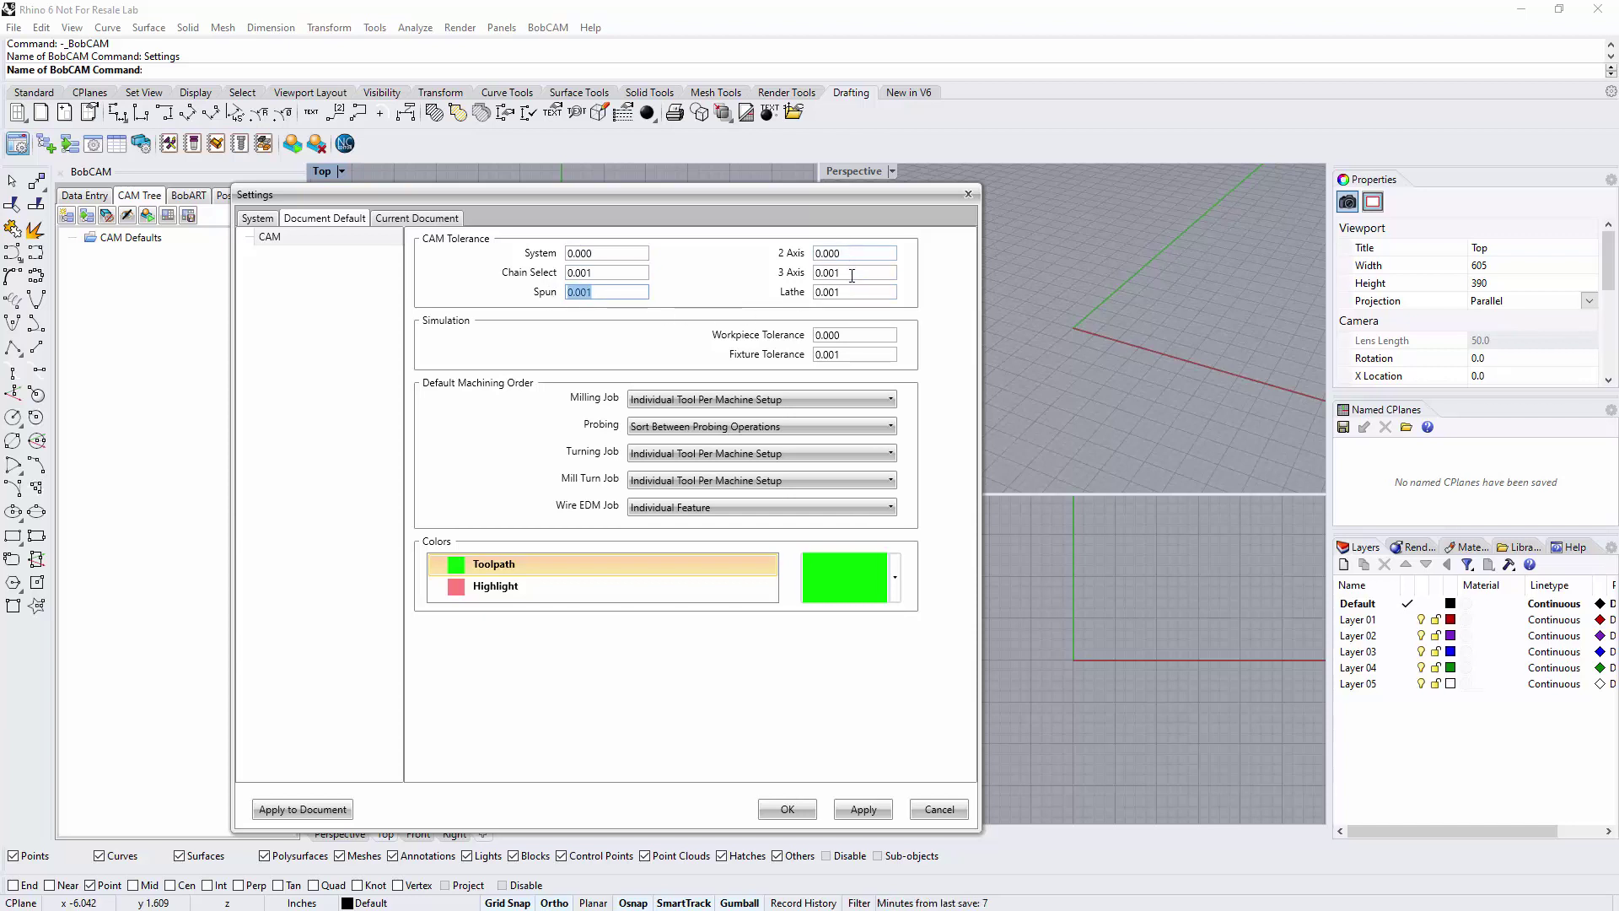
left_click(787, 809)
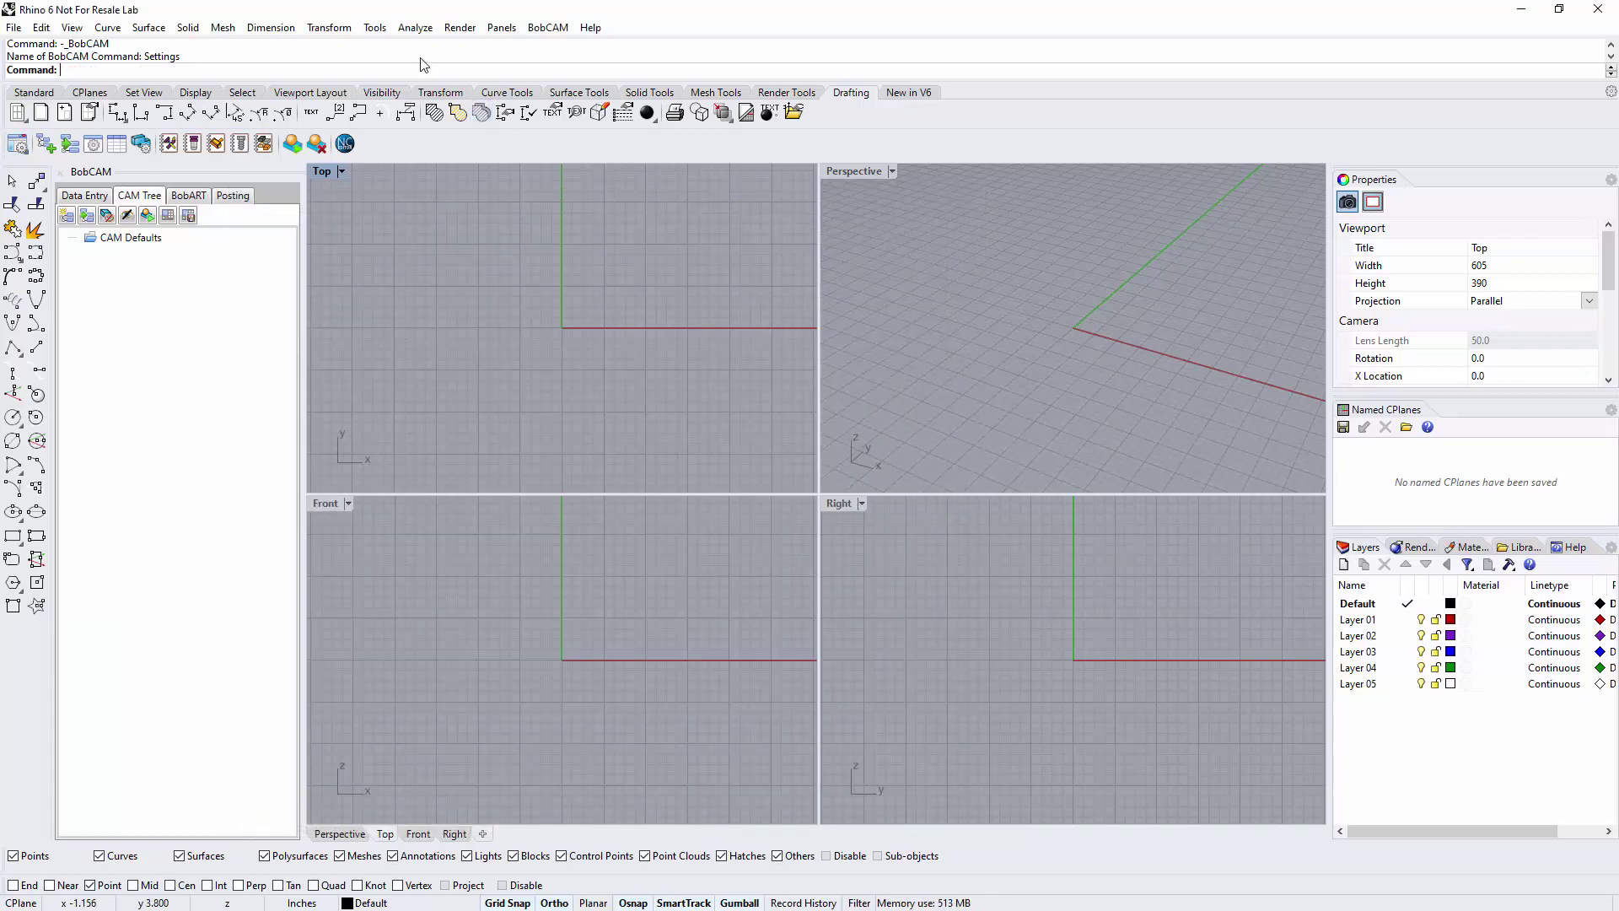
Set the Rhino model units' distance display precision to four decimal places (1.0000).
left_click(374, 27)
left_click(431, 398)
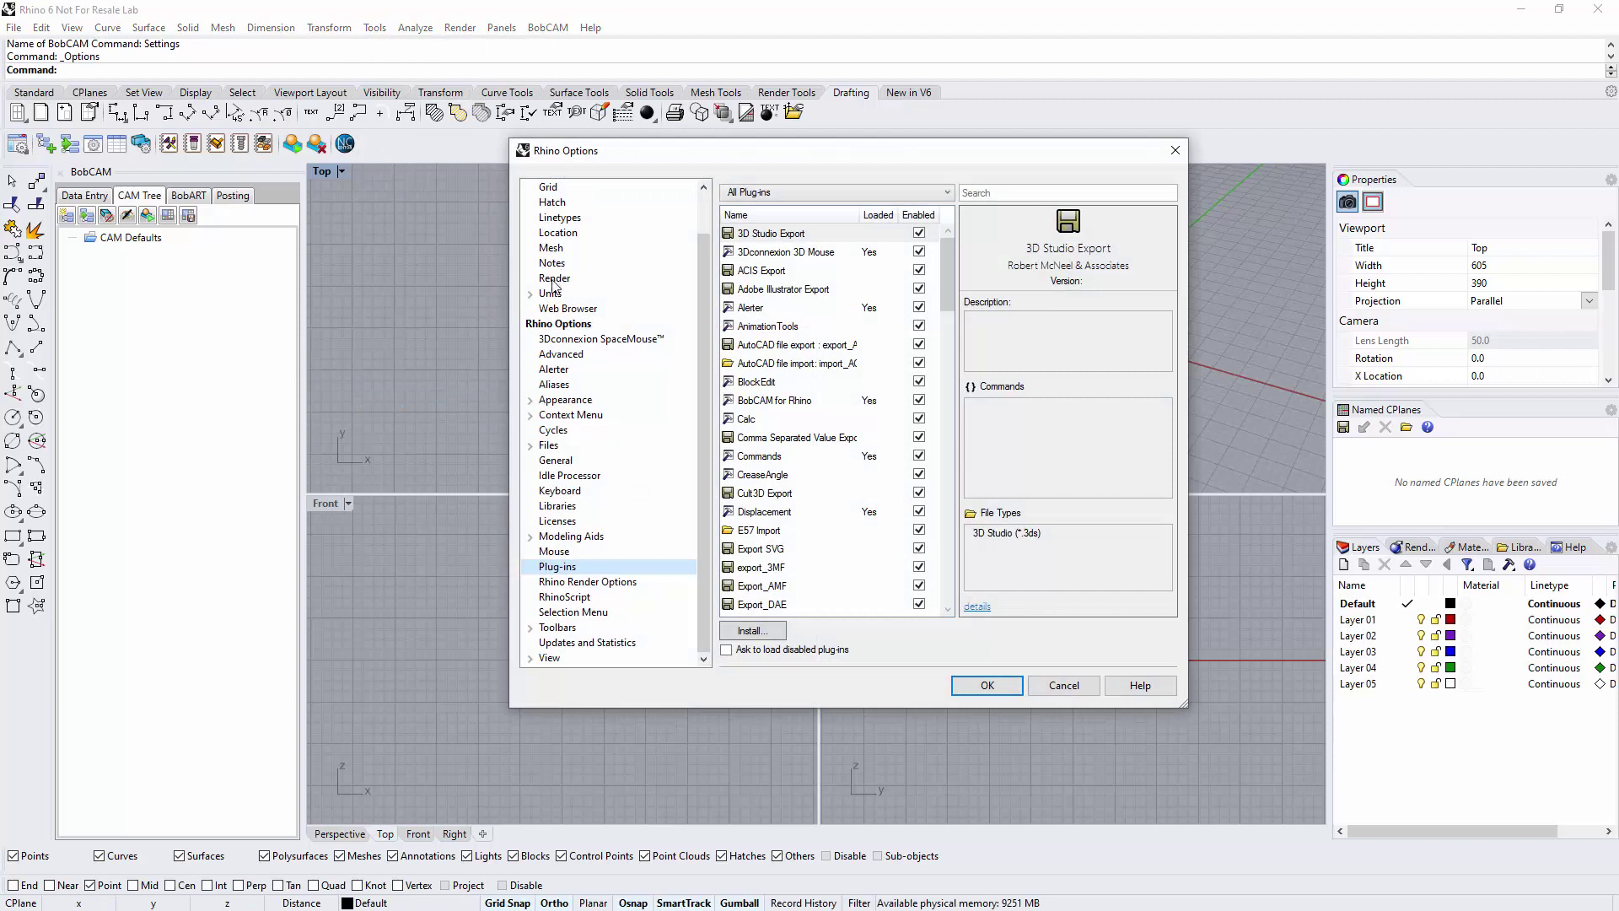
left_click(549, 292)
left_click(893, 475)
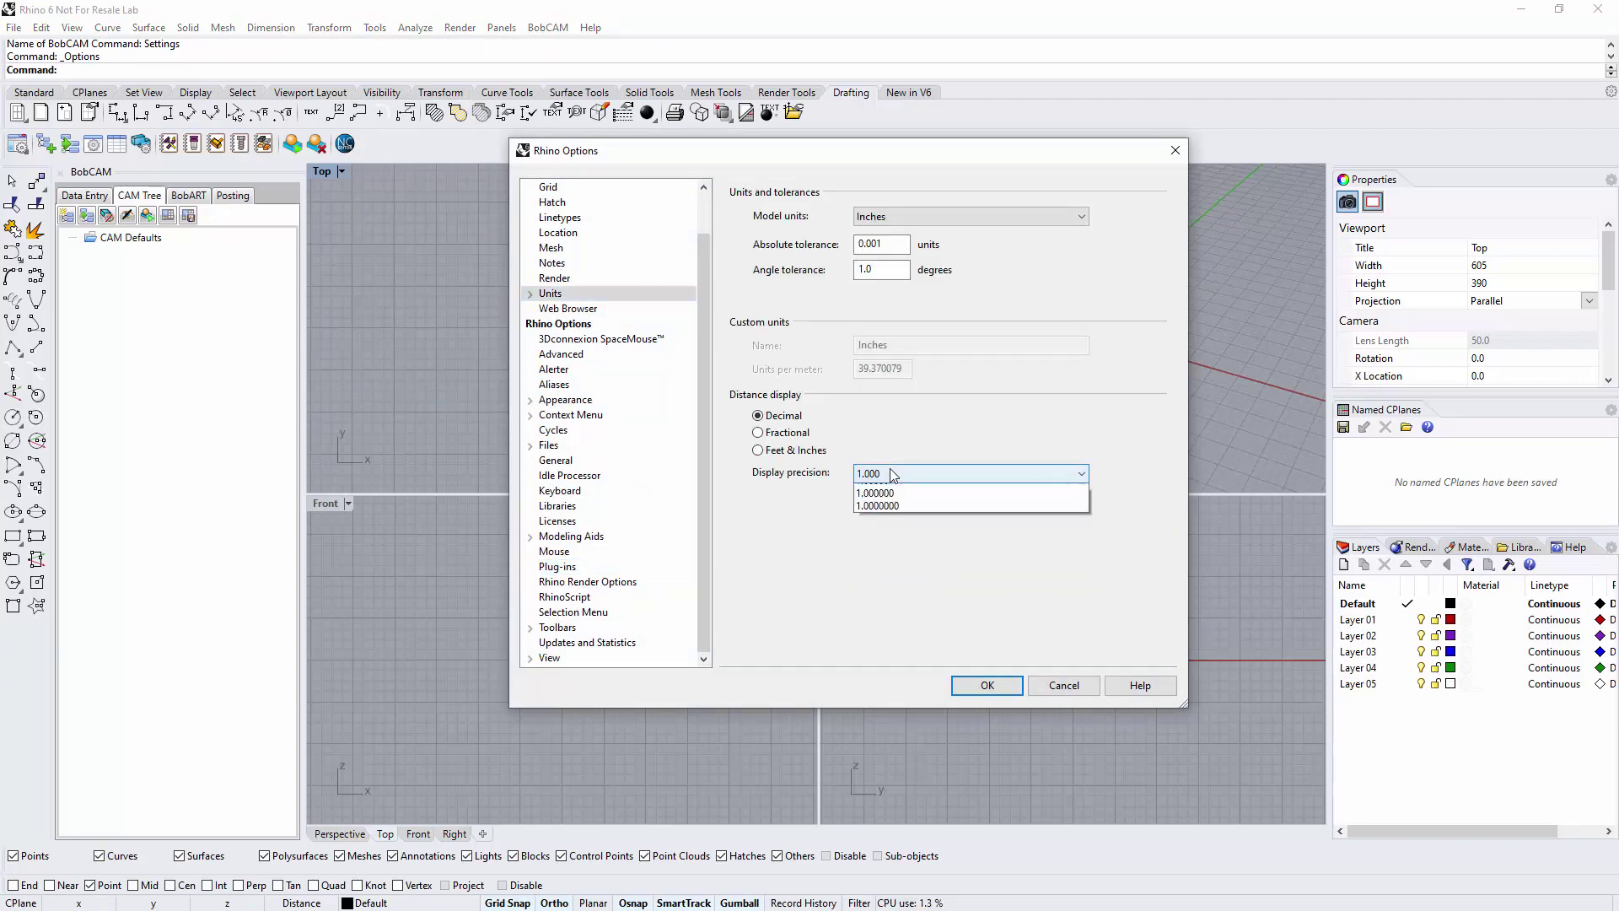
left_click(900, 544)
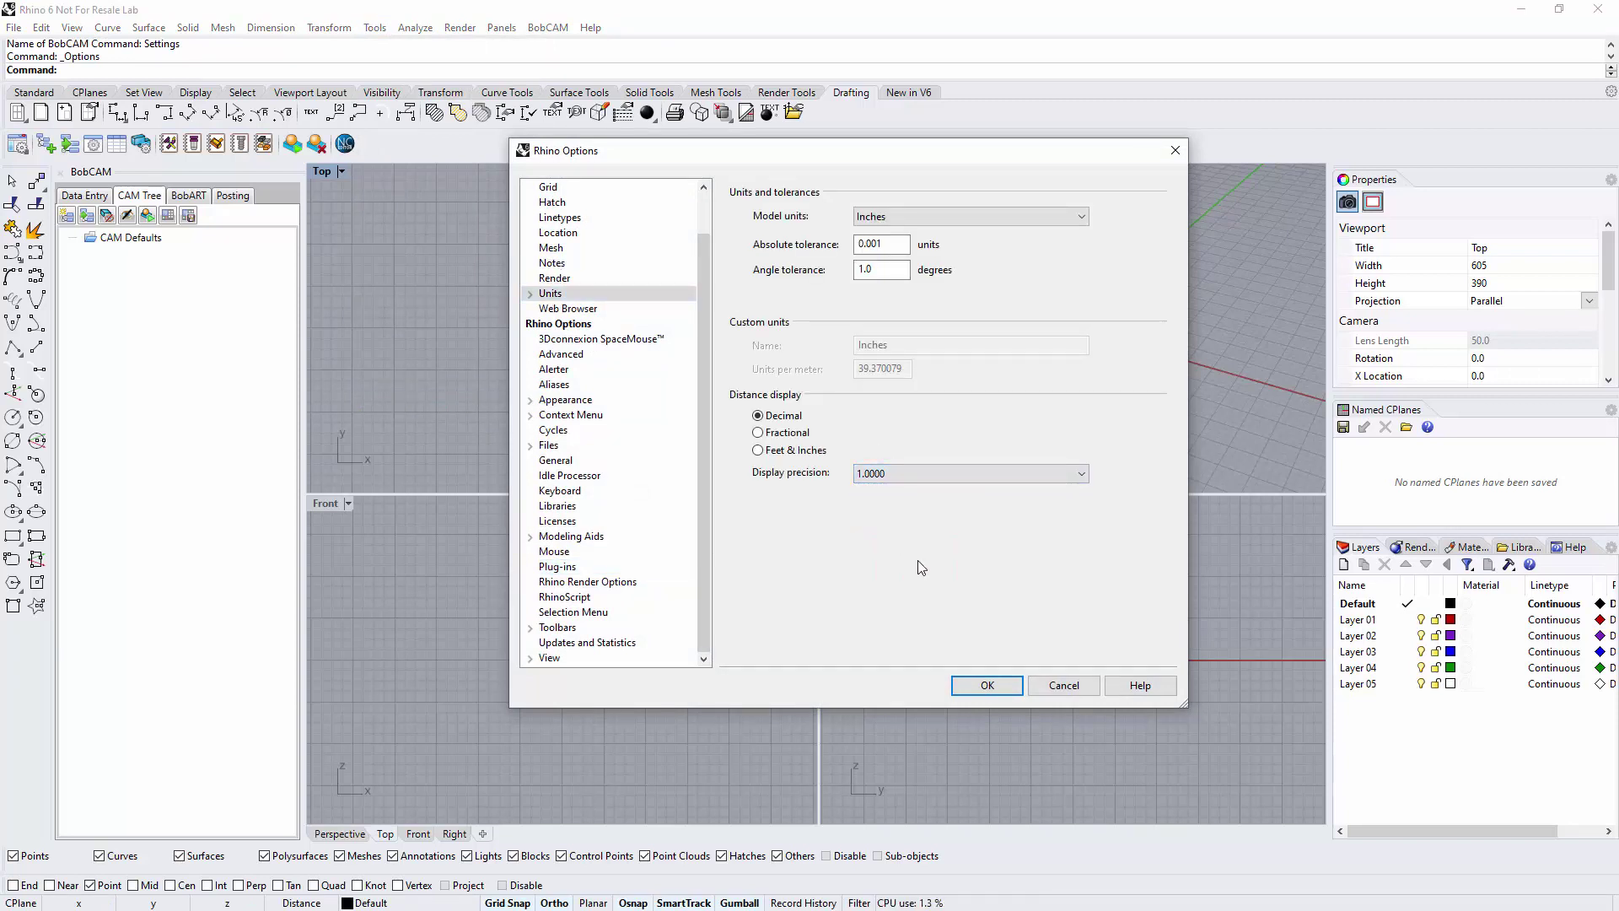
left_click(985, 683)
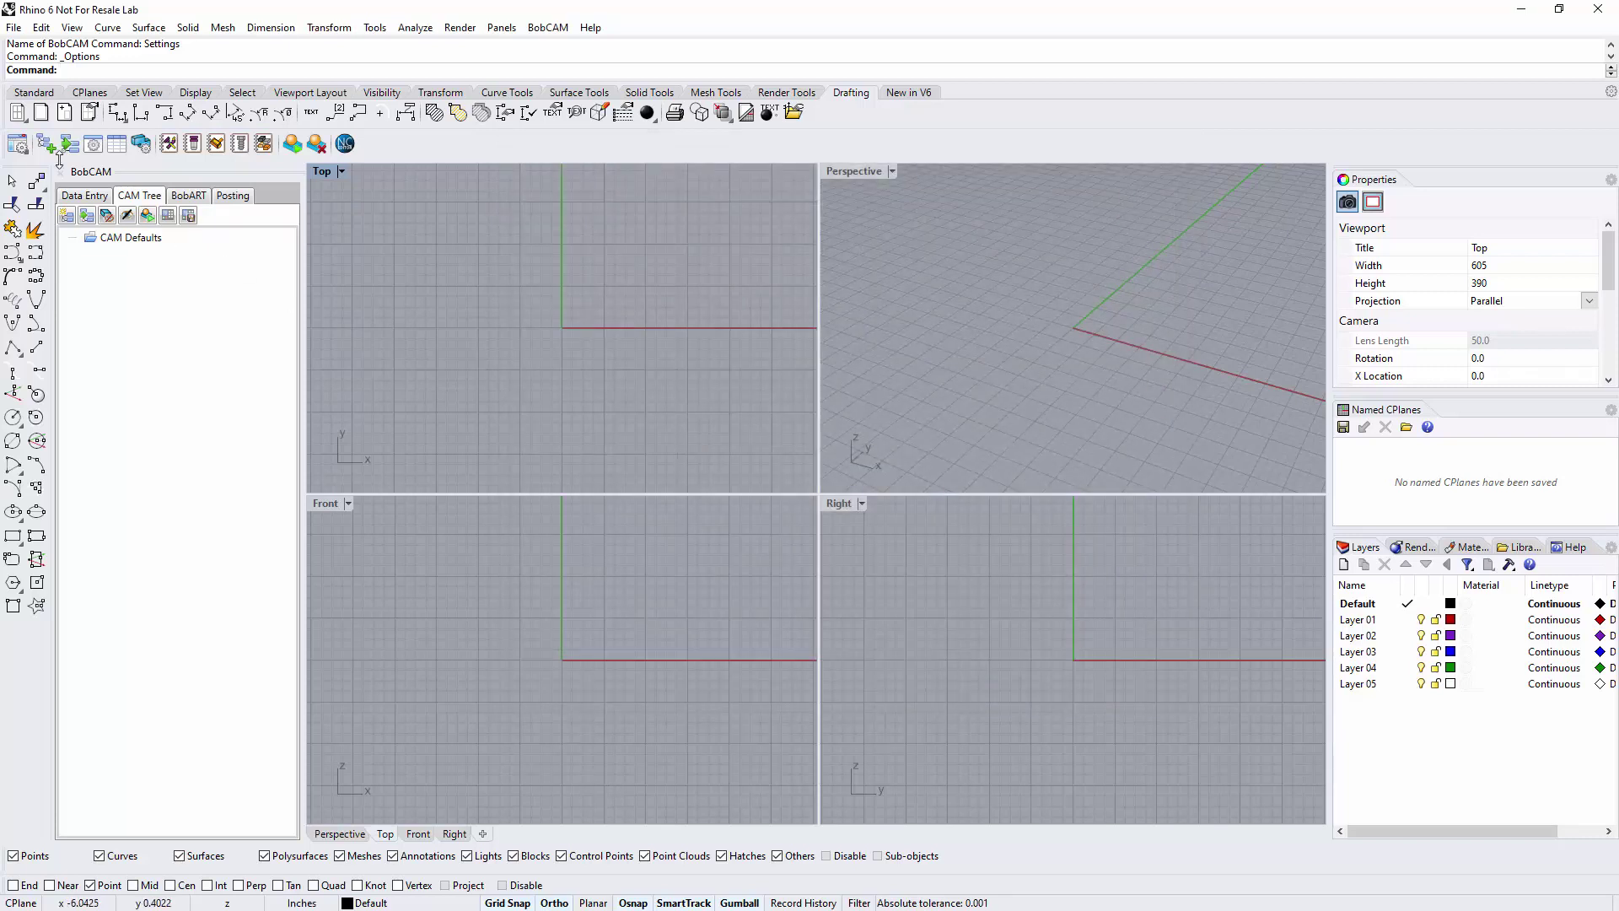
Reopen the BobCAM document default settings and examine the default machining order choices for milling jobs.
left_click(21, 150)
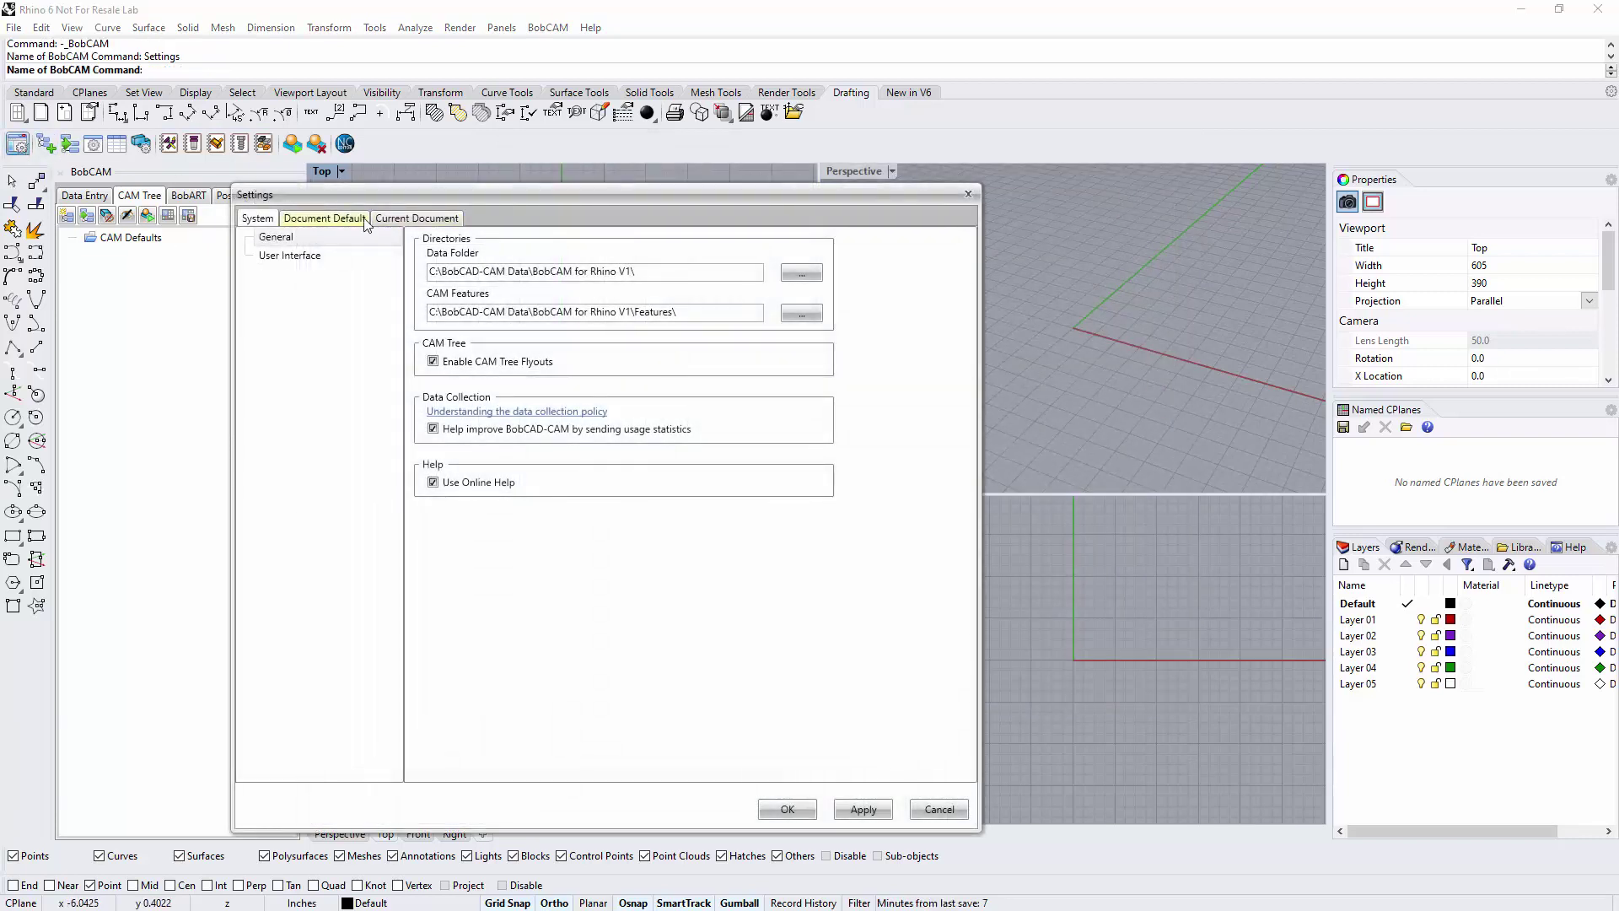
left_click(350, 219)
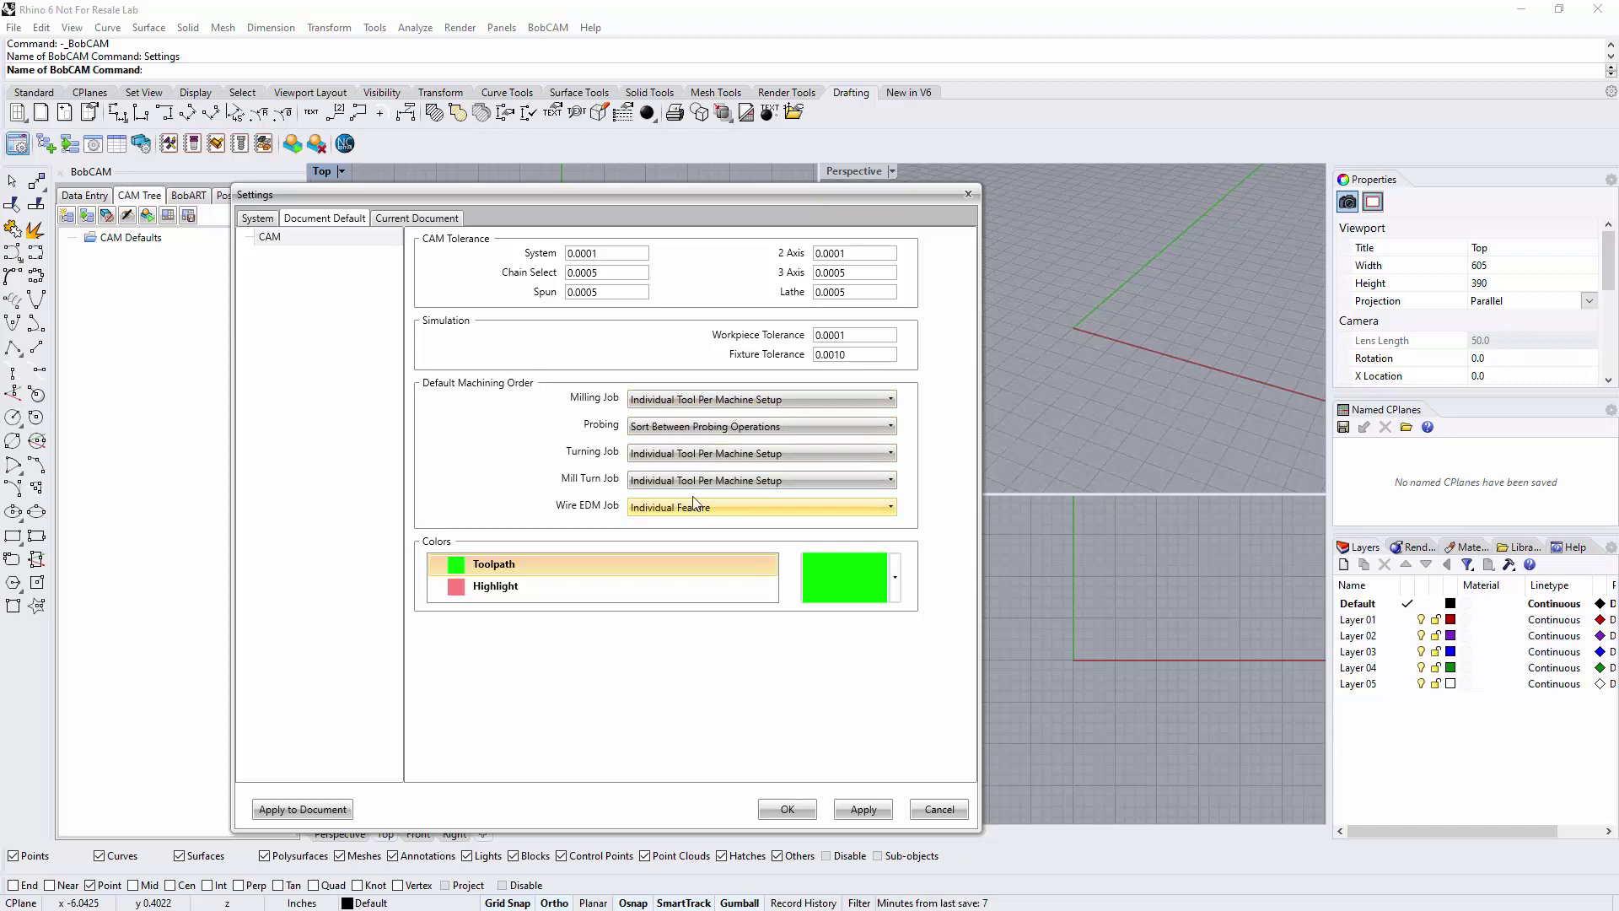
left_click(733, 401)
left_click(733, 403)
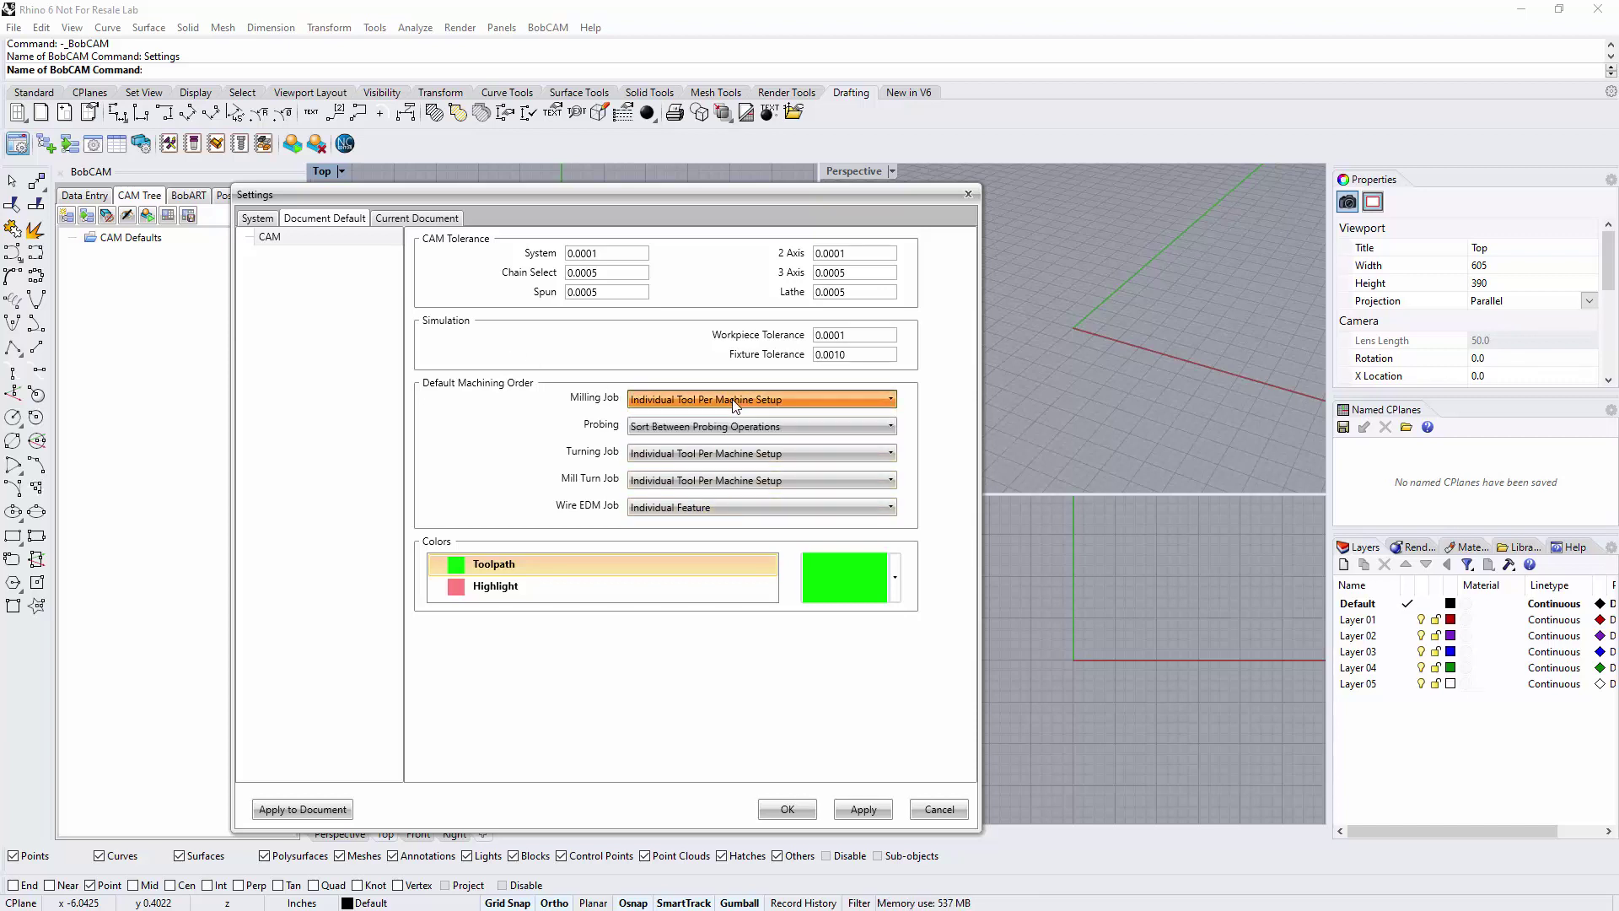
left_click(717, 426)
left_click(718, 431)
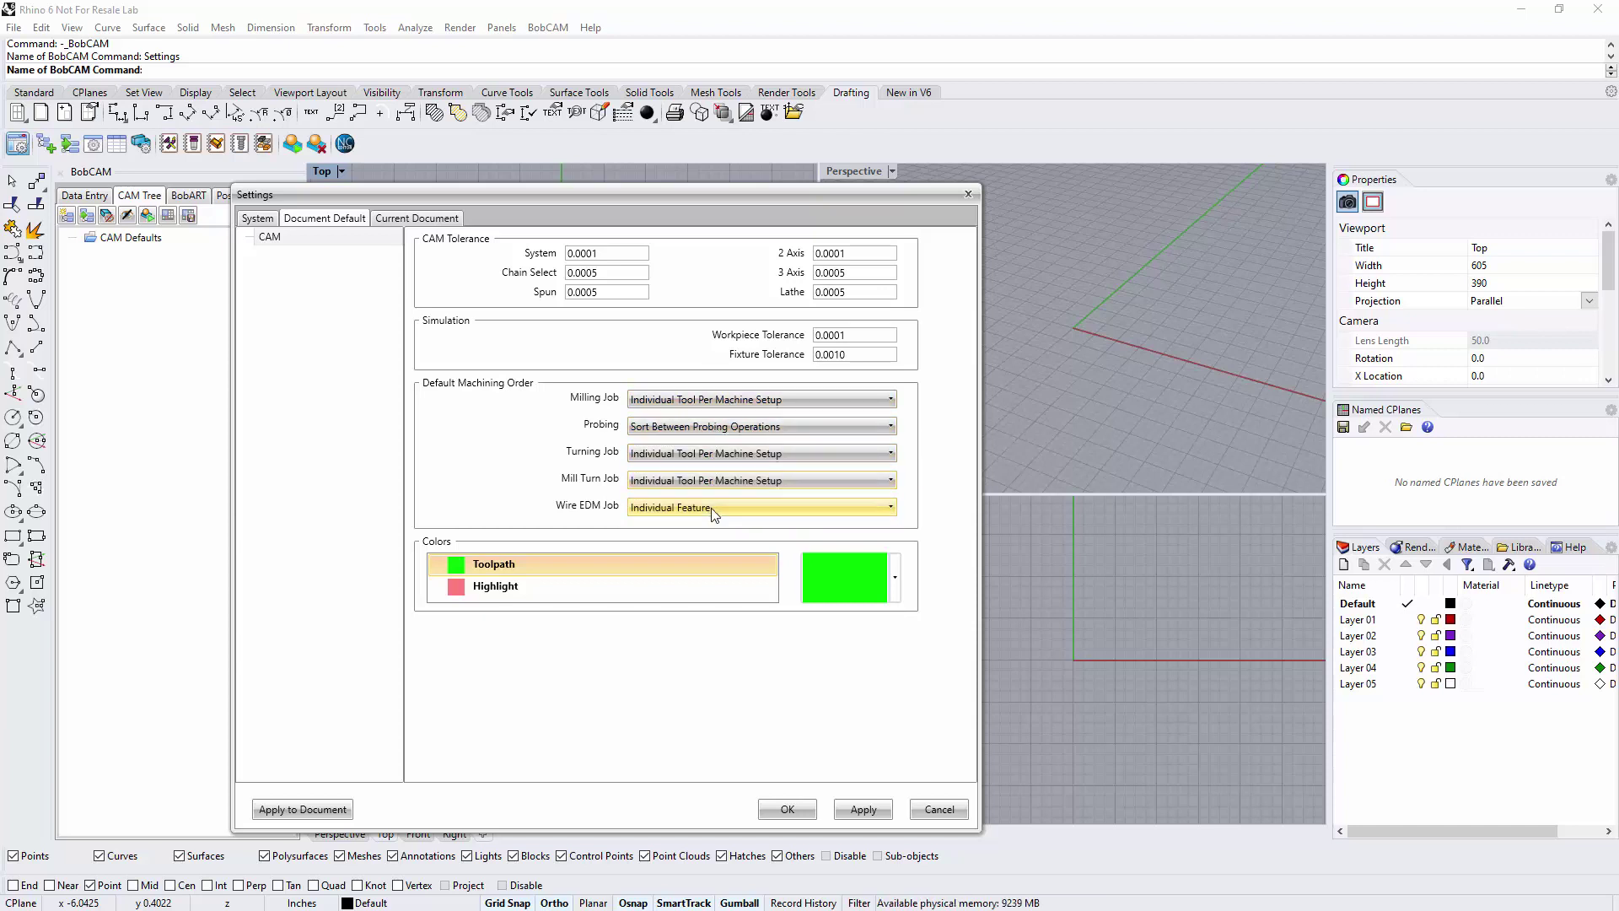
left_click(711, 401)
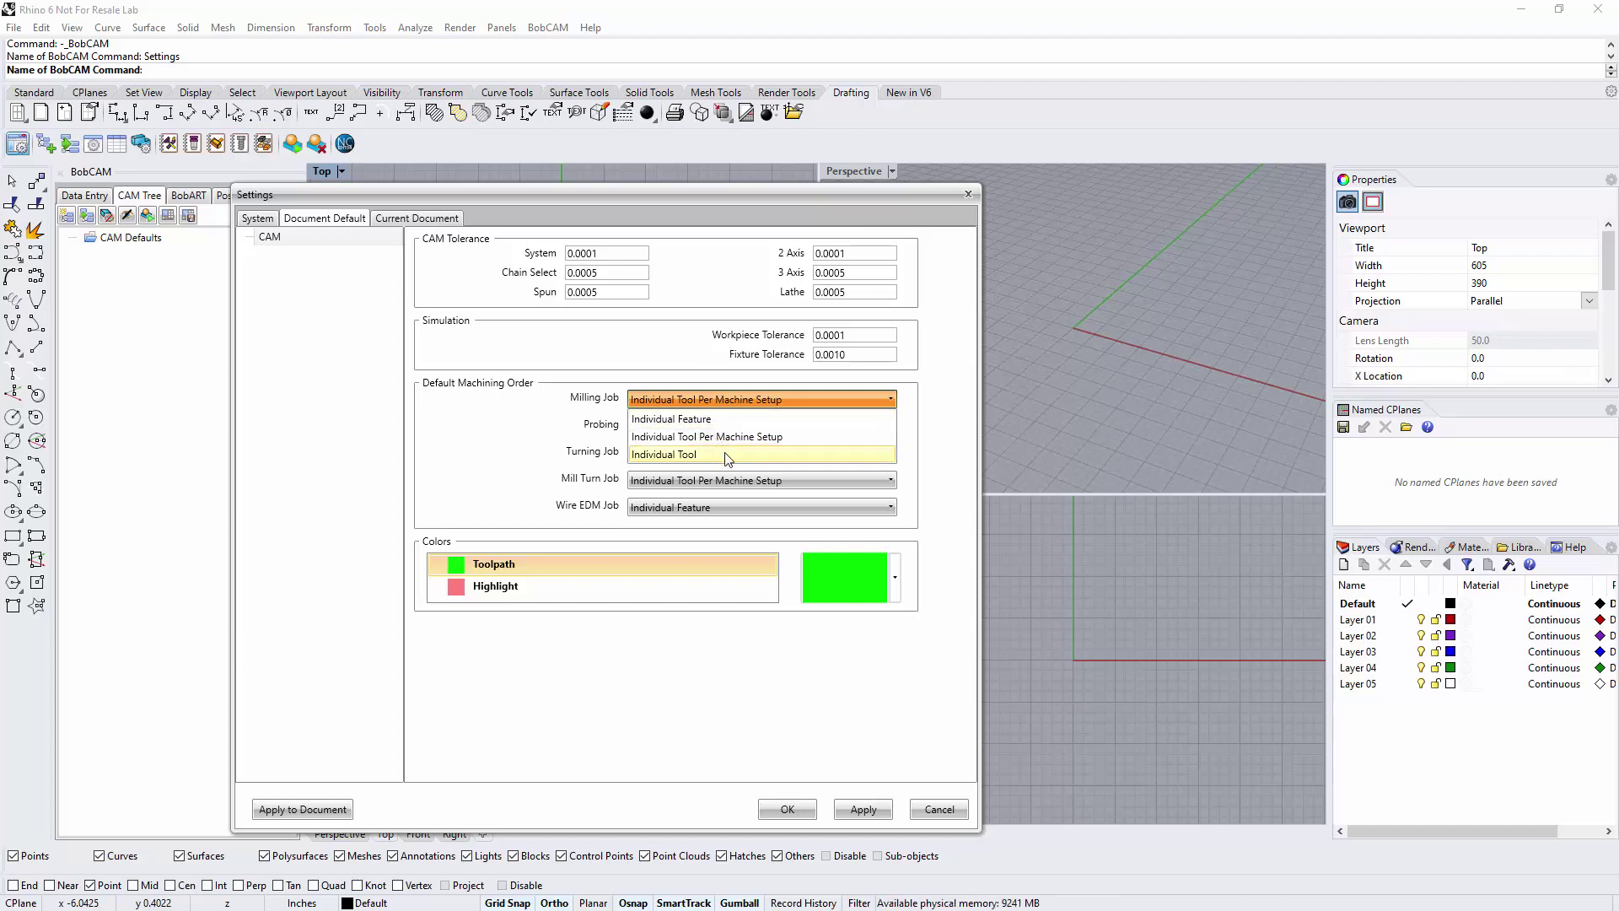
left_click(556, 447)
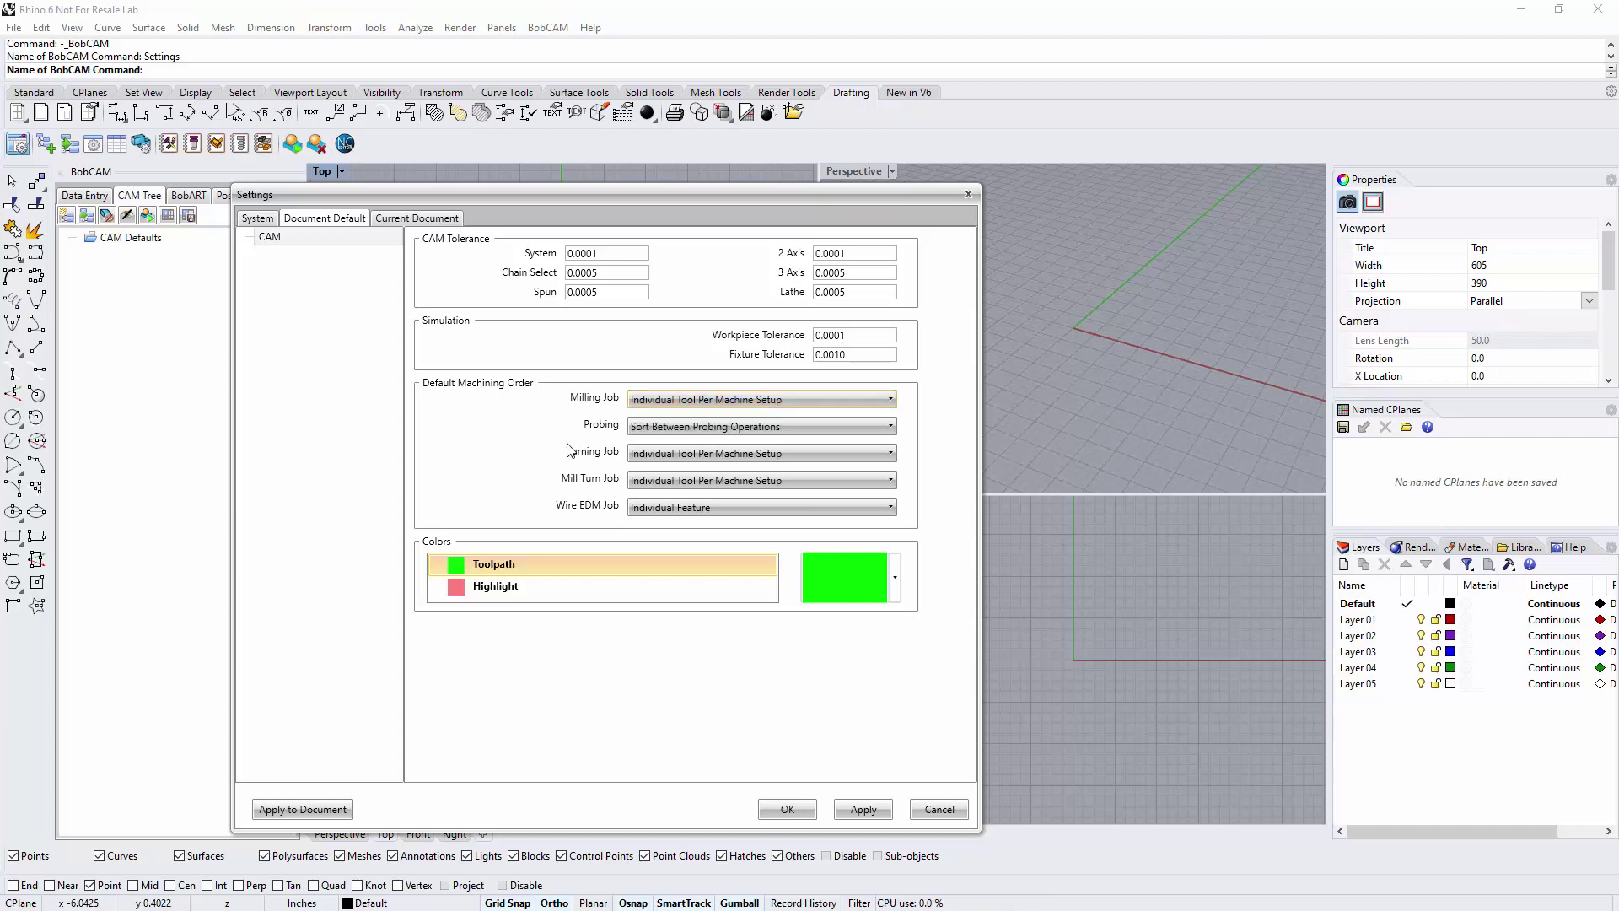
Examine the default machining order choices for turning, mill turn, probing and wire EDM jobs.
left_click(685, 455)
left_click(685, 456)
left_click(686, 480)
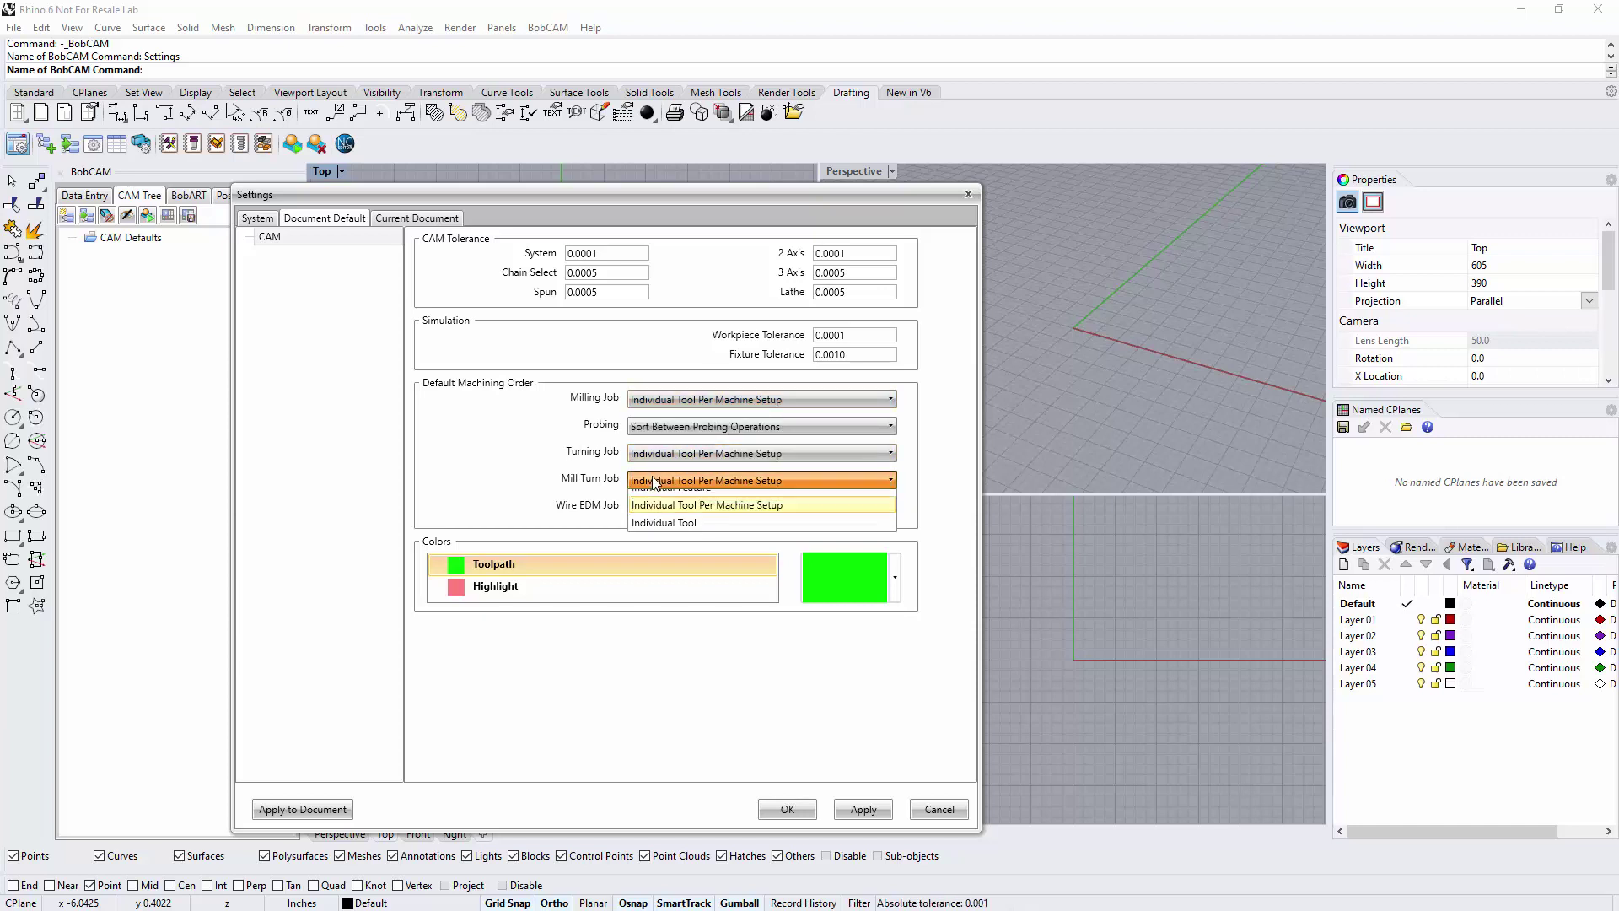
left_click(686, 481)
left_click(672, 428)
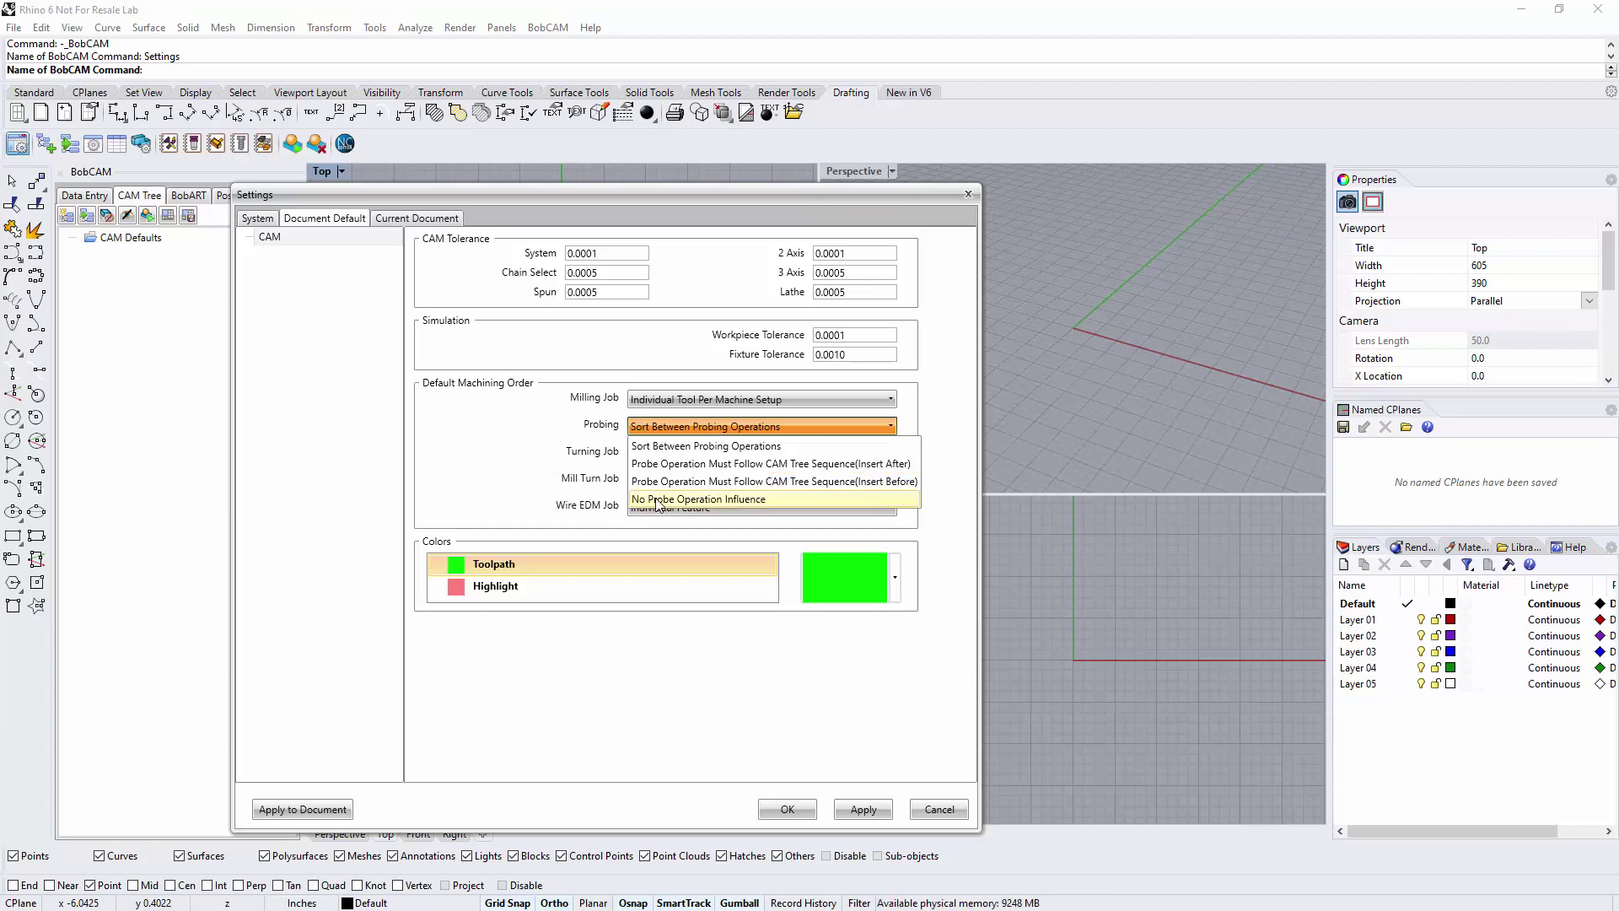
left_click(524, 456)
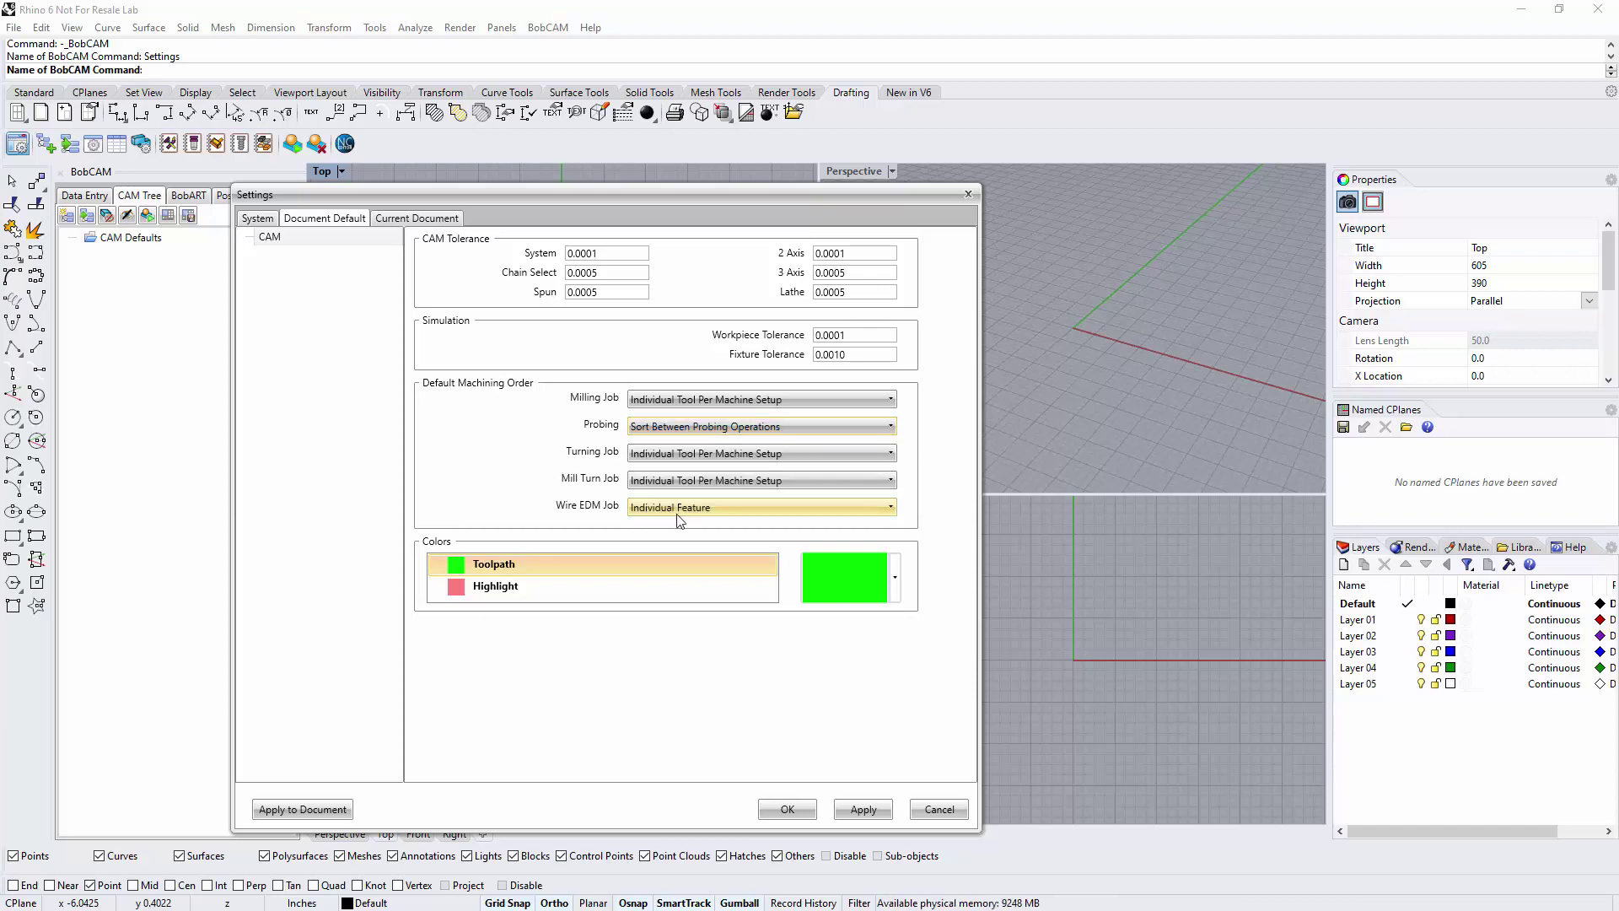
left_click(703, 508)
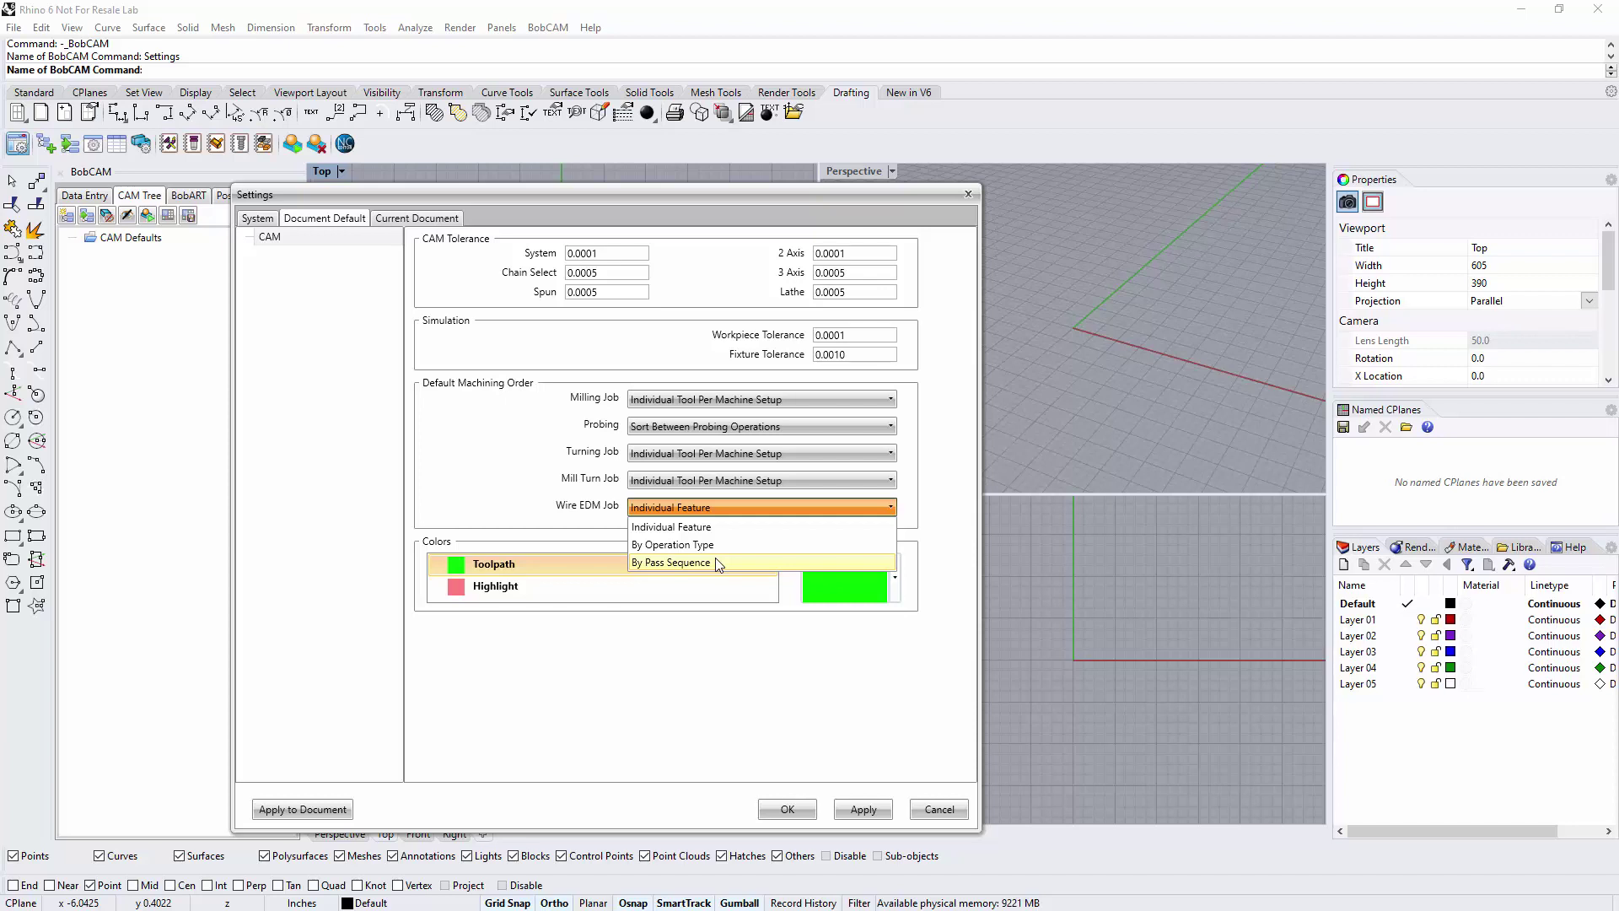
left_click(677, 634)
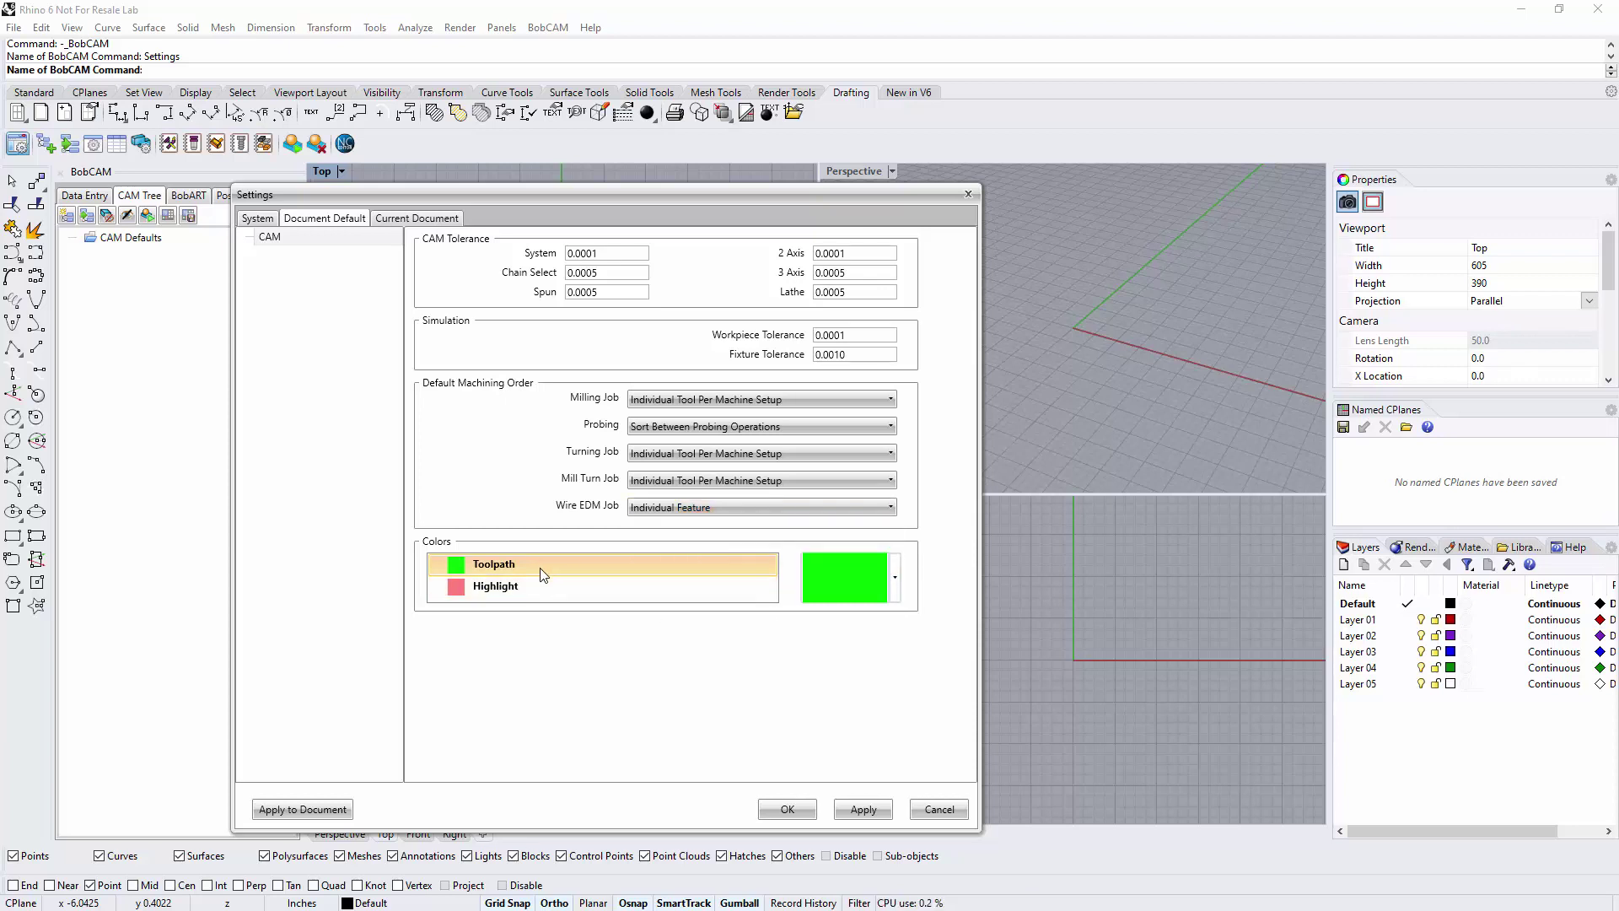
Check the default toolpath and highlight color entries and close the BobCAM settings.
left_click(590, 582)
left_click(592, 569)
left_click(788, 808)
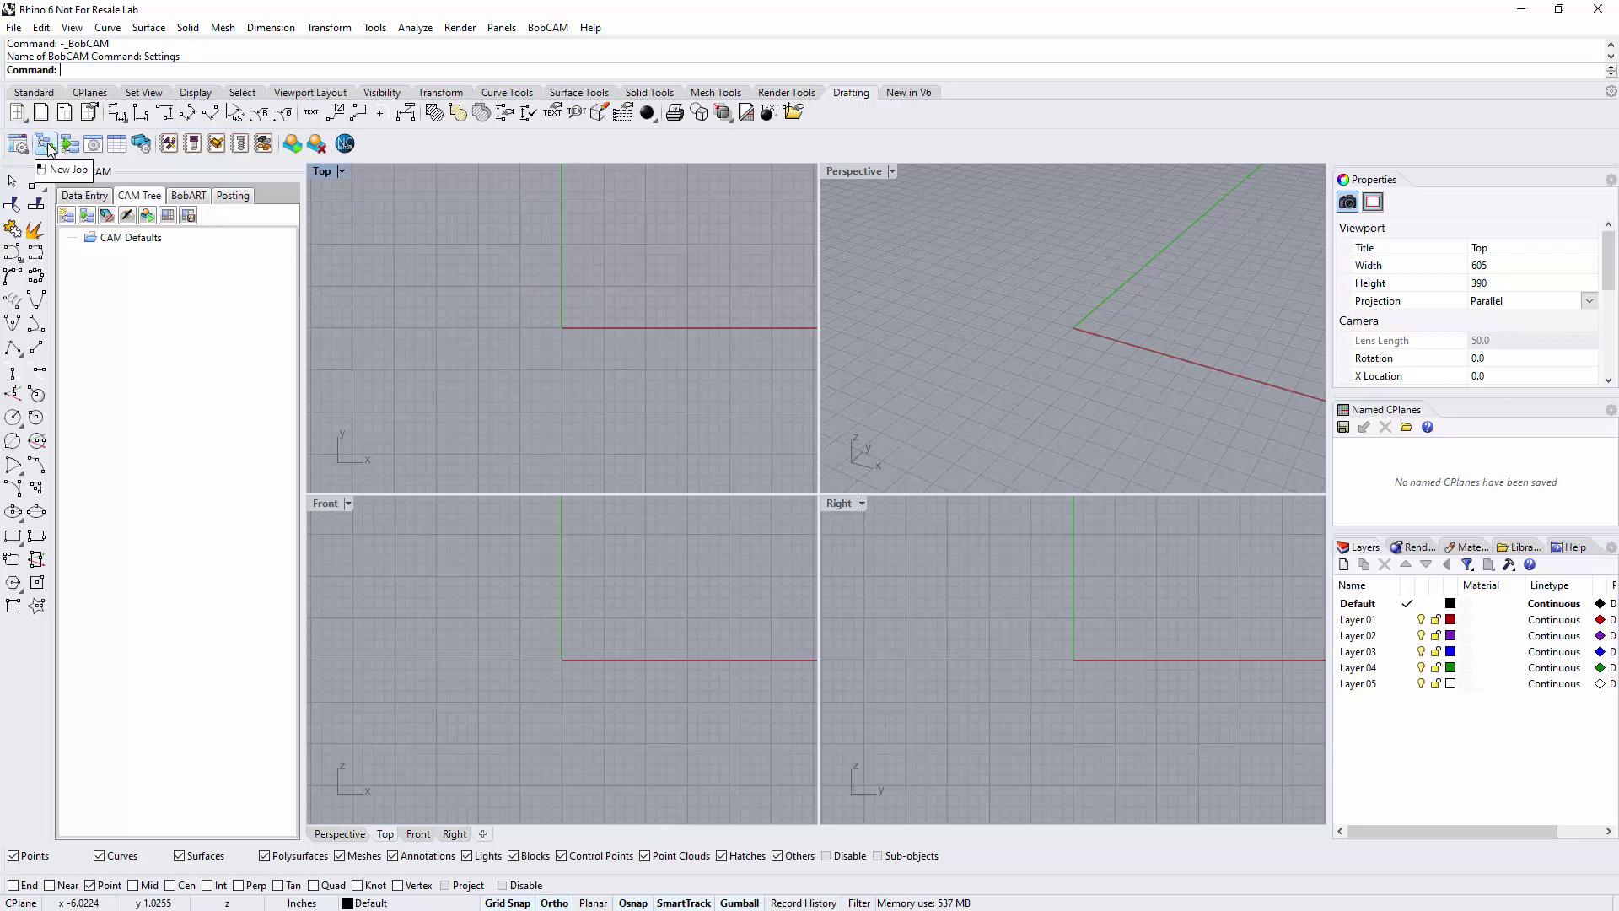
Open BobCAM's current settings and examine the available machine makes, keeping BC_3x_Mill selected.
left_click(92, 146)
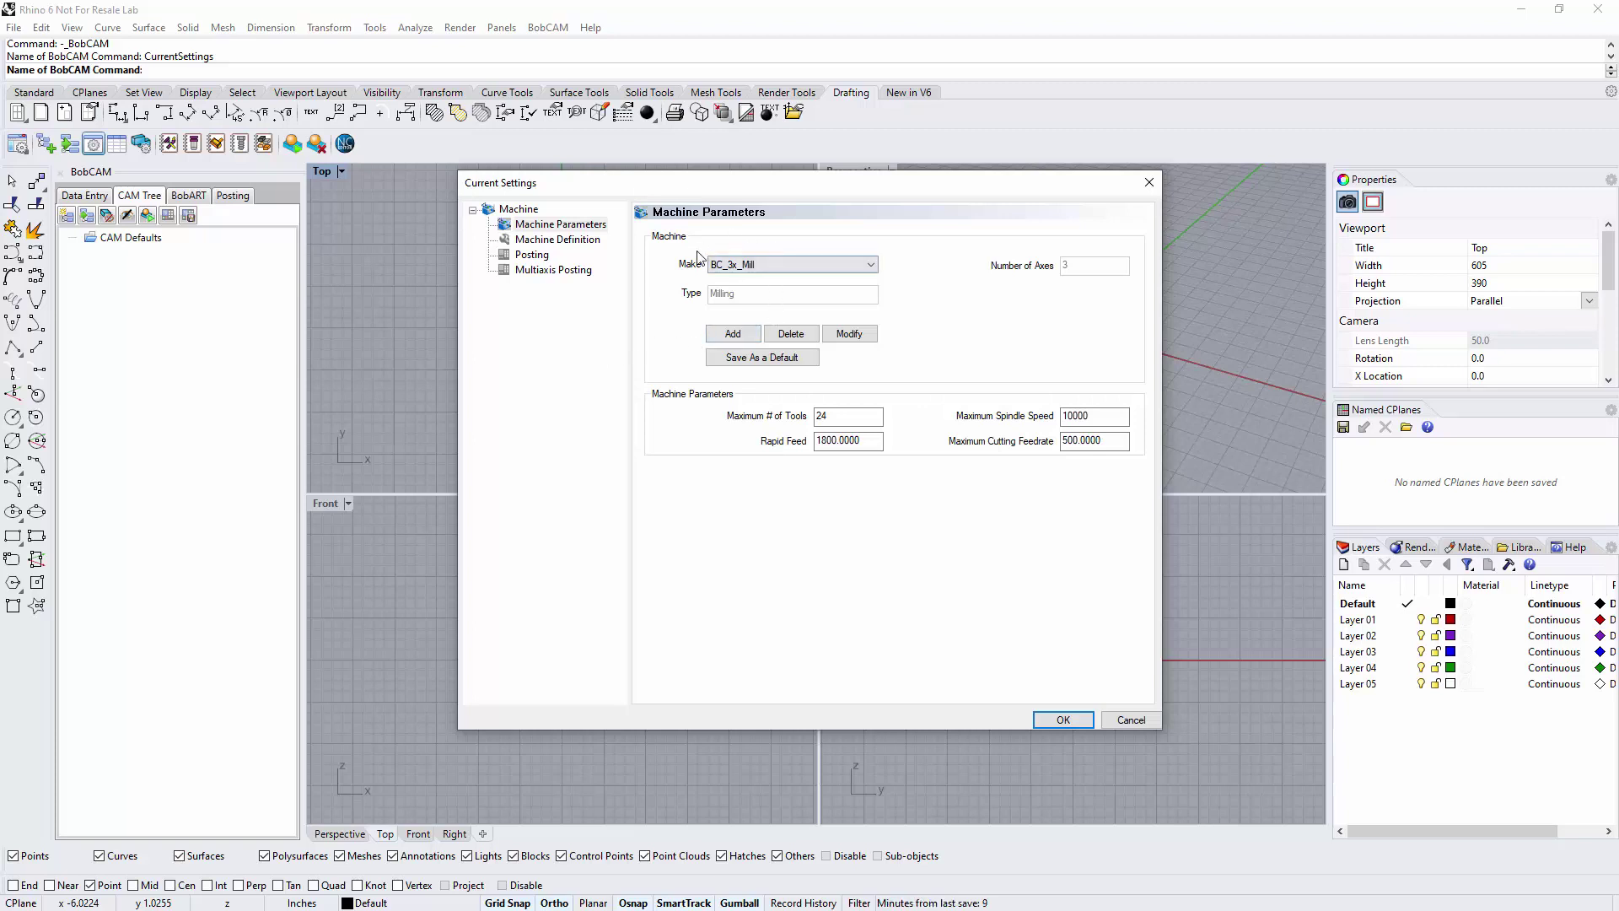
left_click(767, 265)
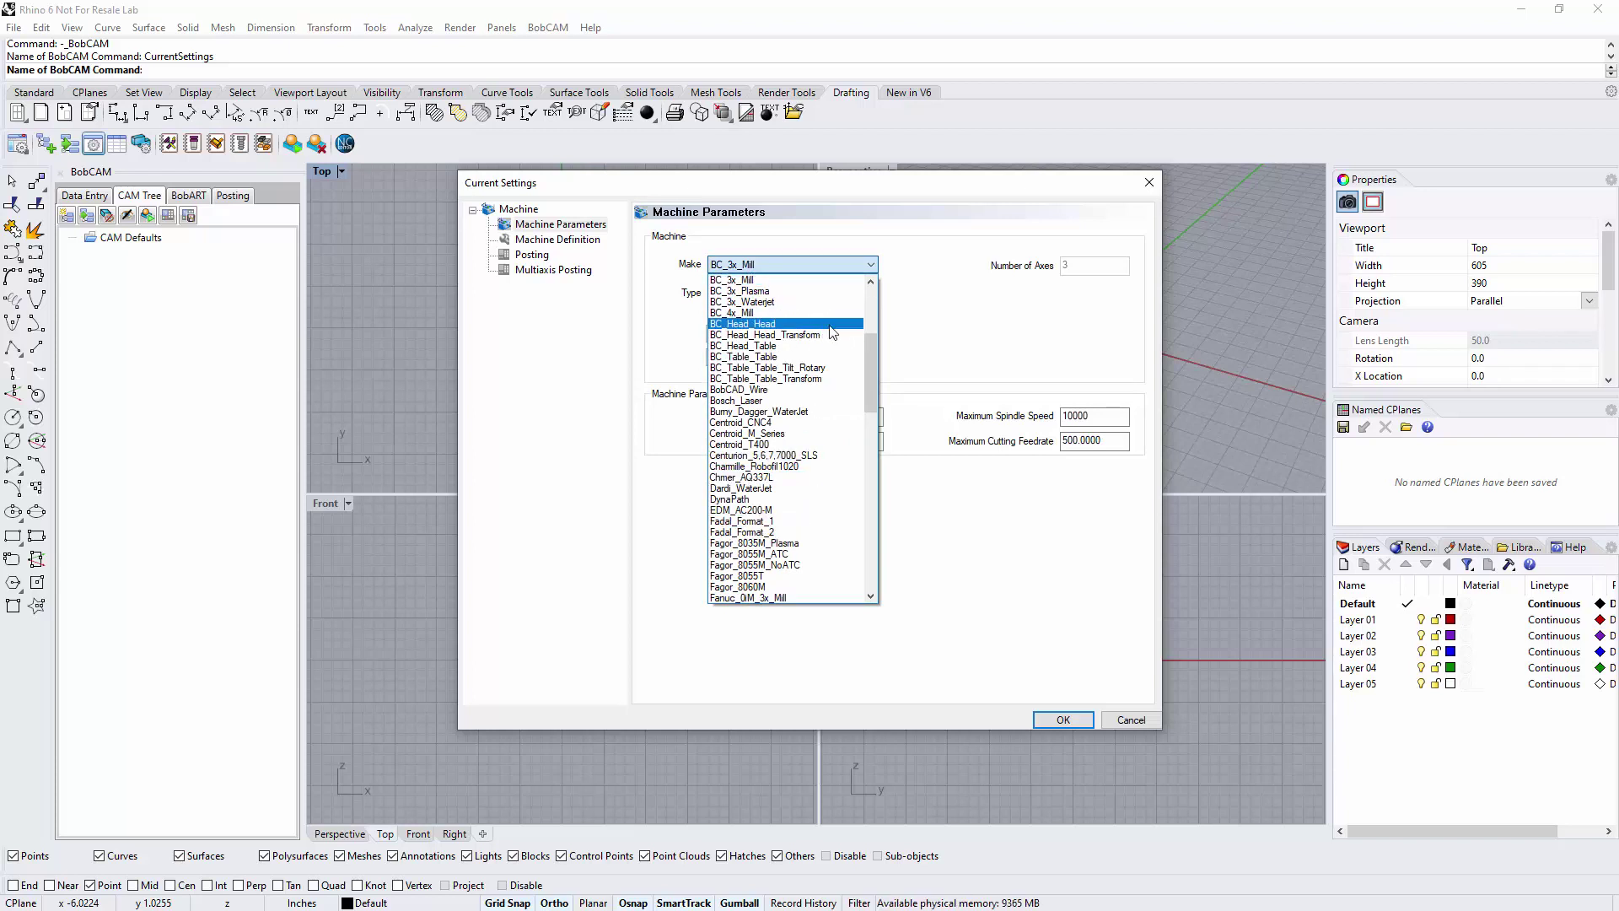
left_click(924, 328)
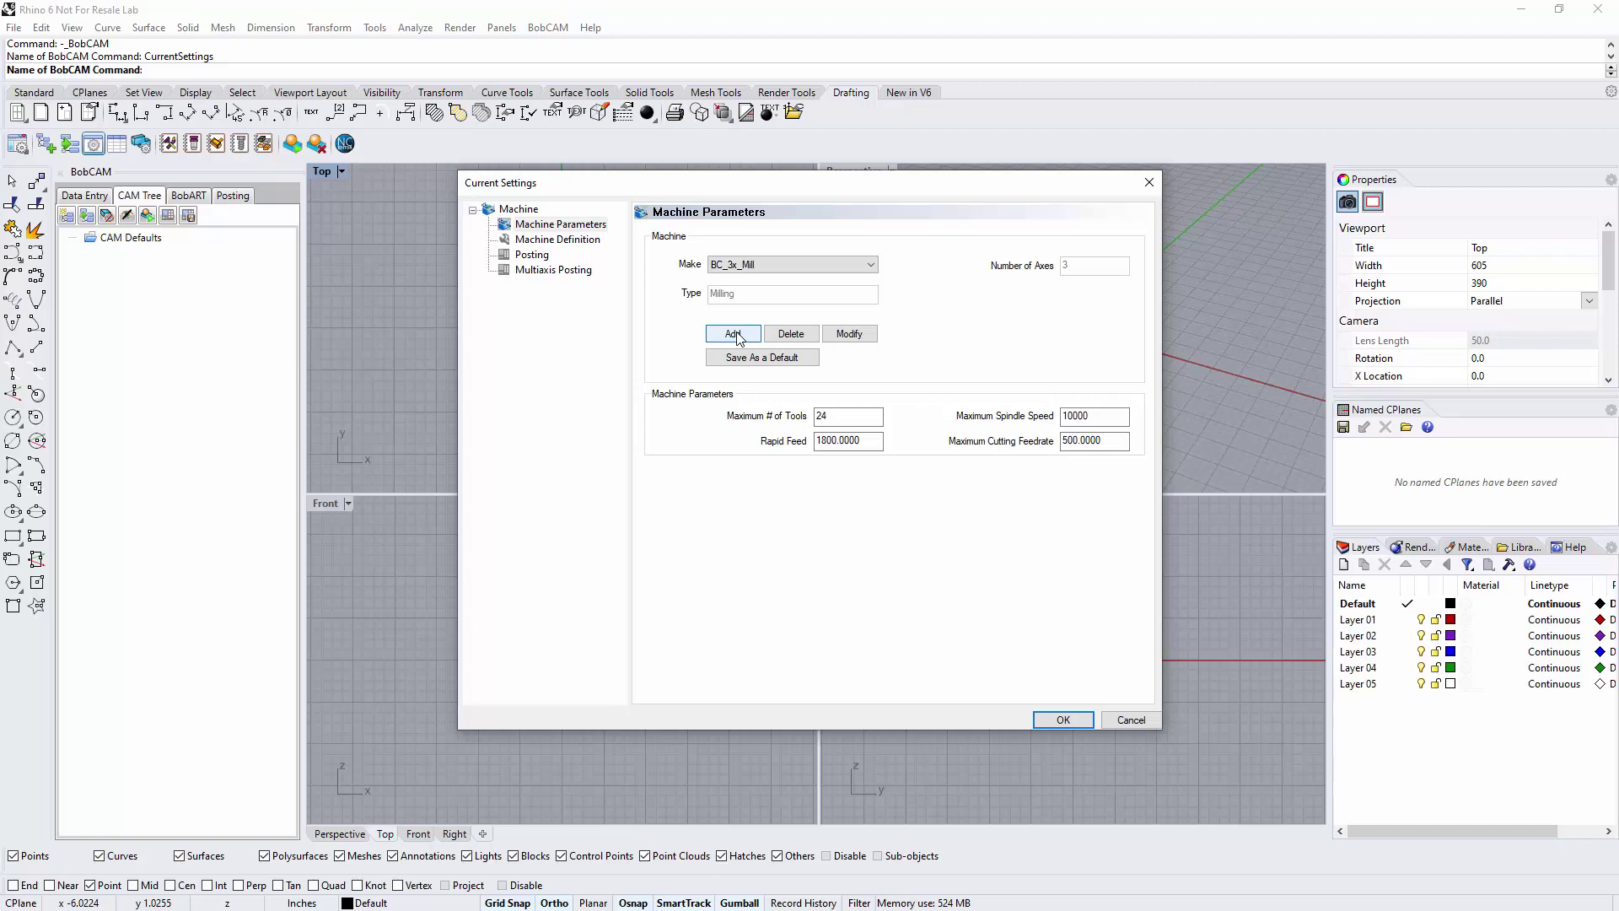
Check the machine's maximum number of tools, rapid feed, maximum spindle speed and maximum cutting feedrate.
left_click_drag(847, 416, 799, 413)
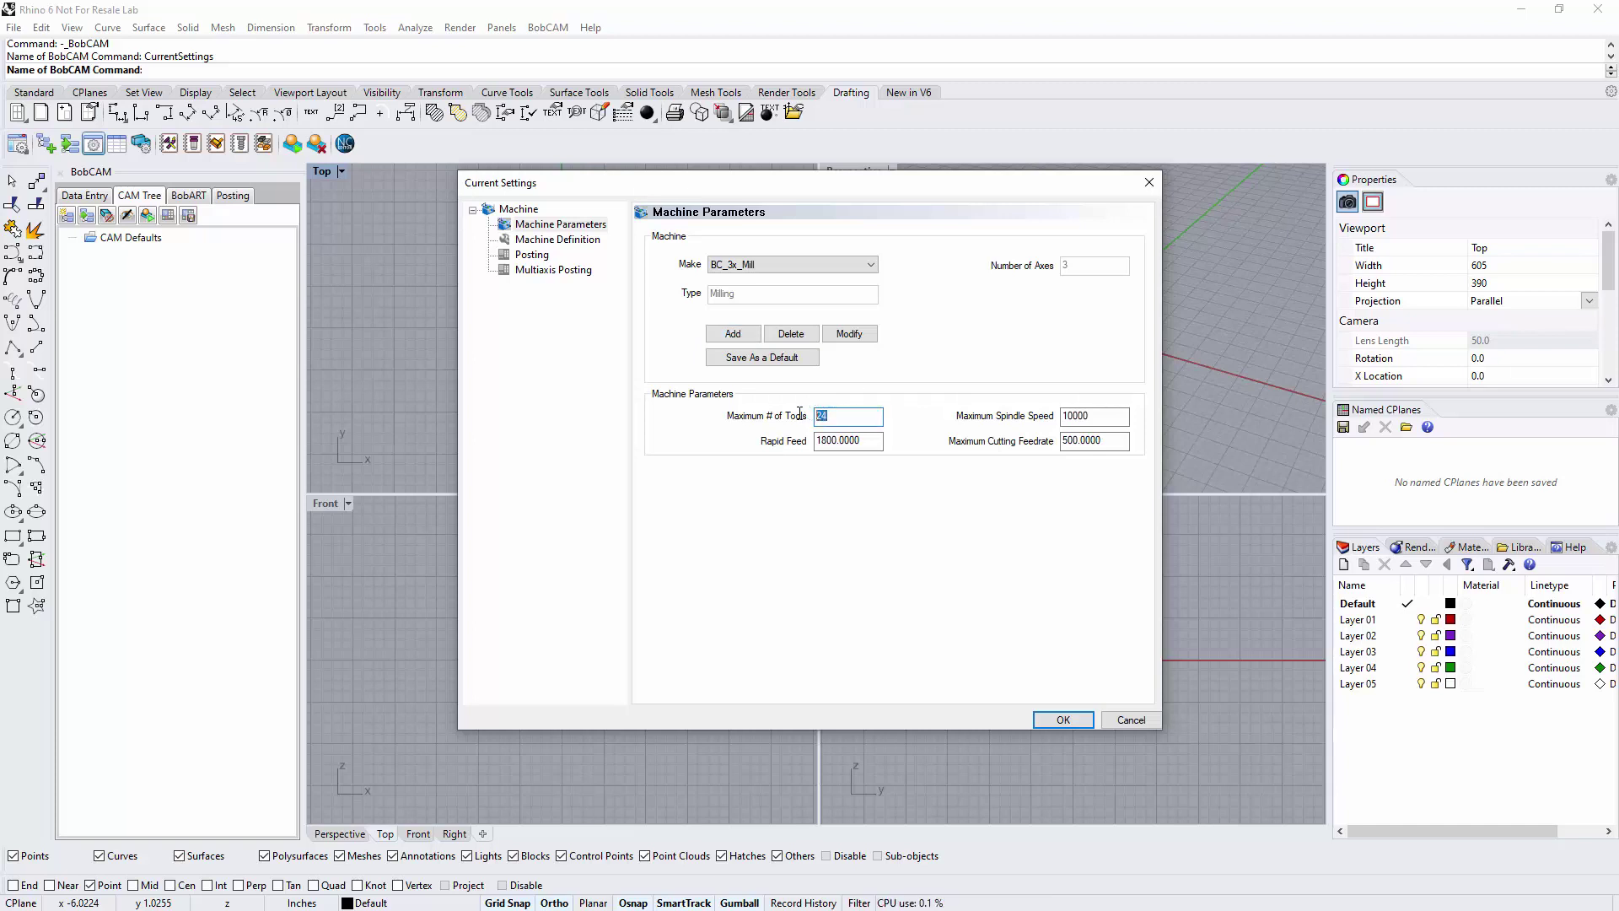
left_click(858, 420)
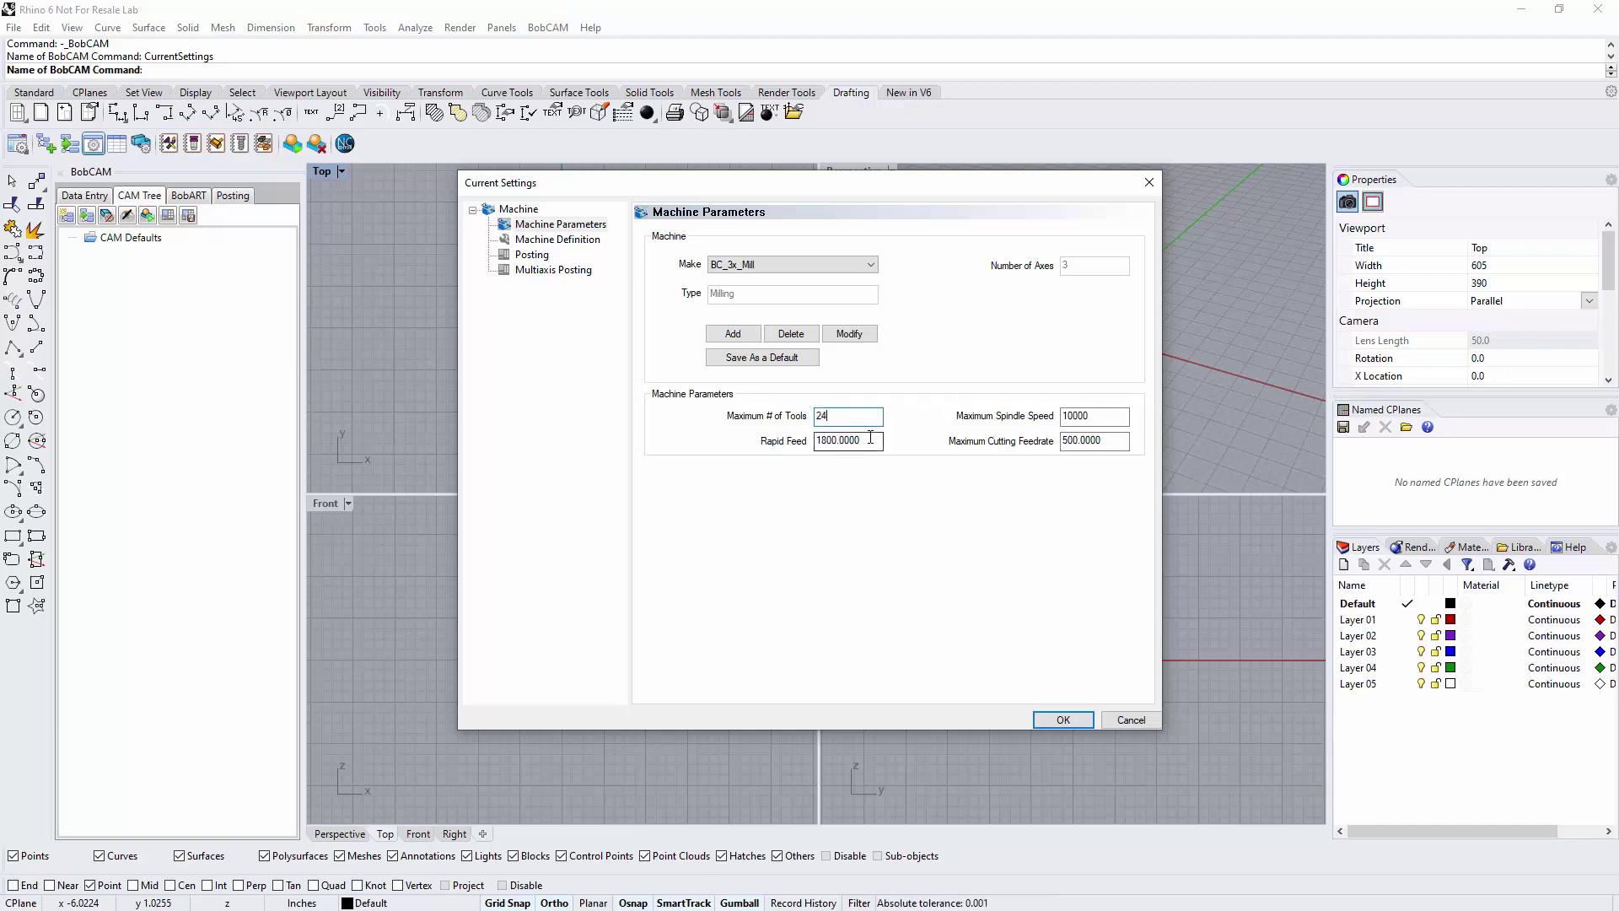
left_click_drag(871, 438, 810, 439)
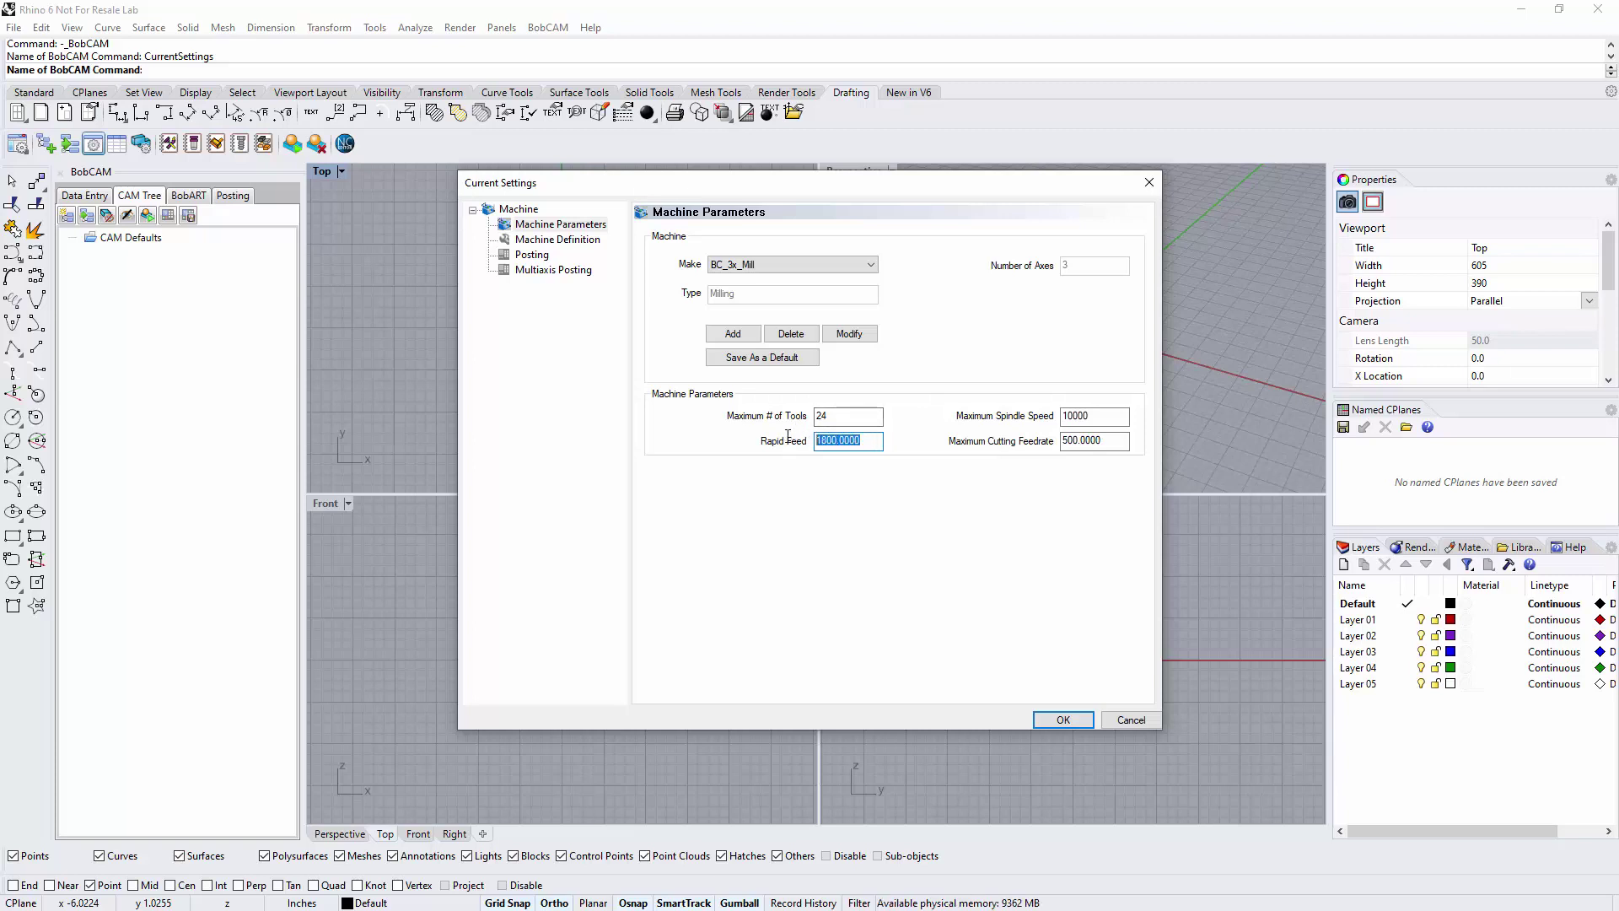
left_click(871, 443)
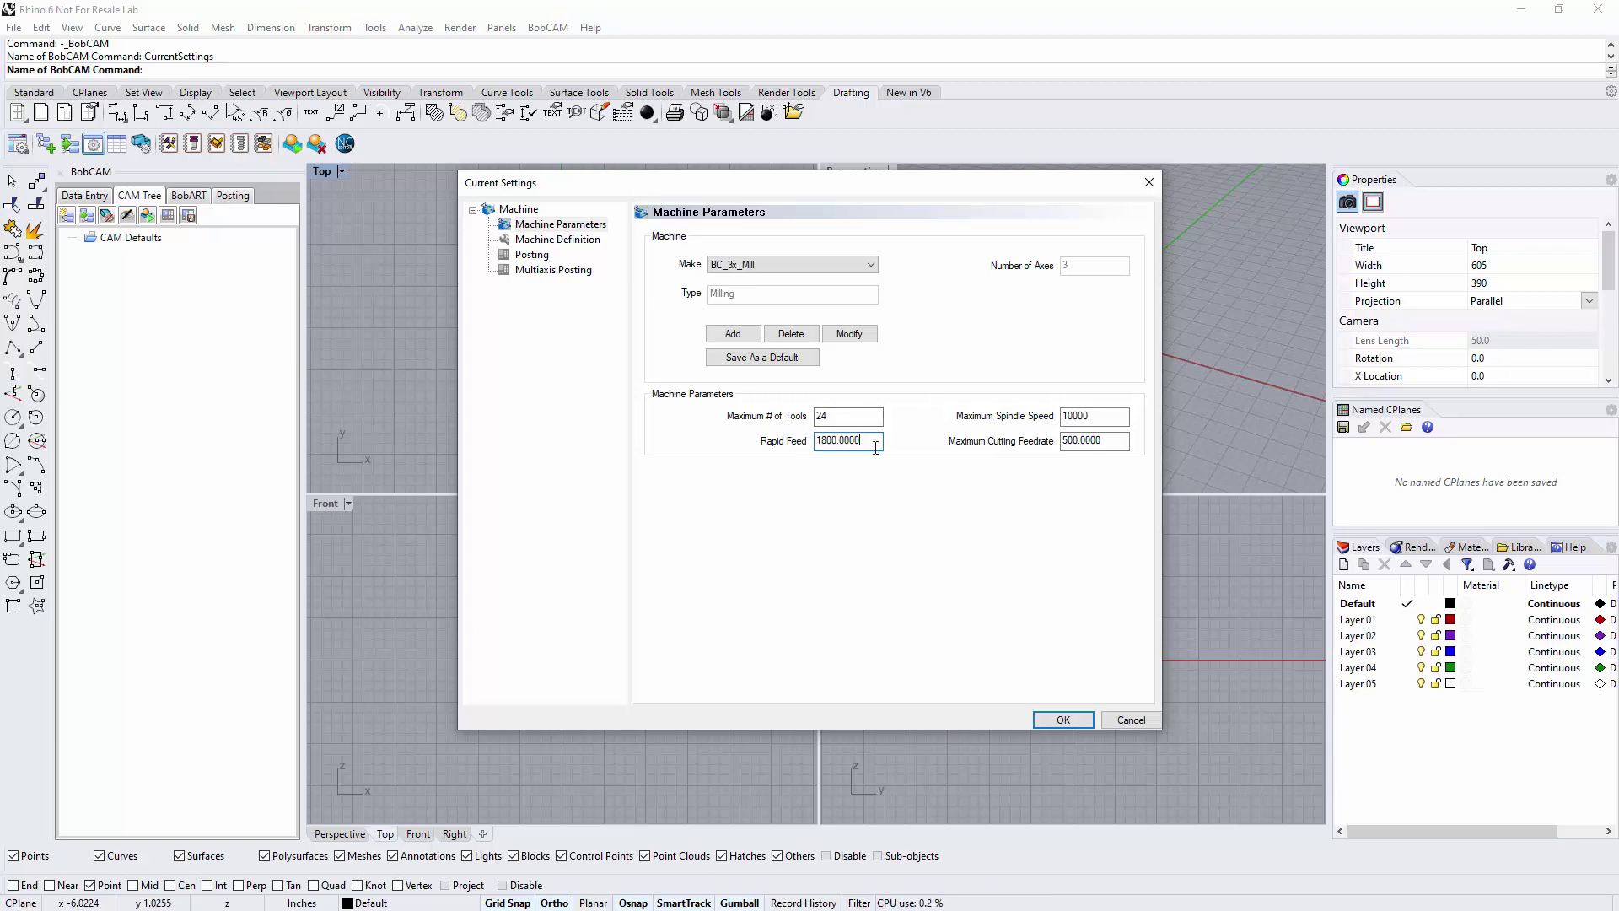
double_click(1096, 415)
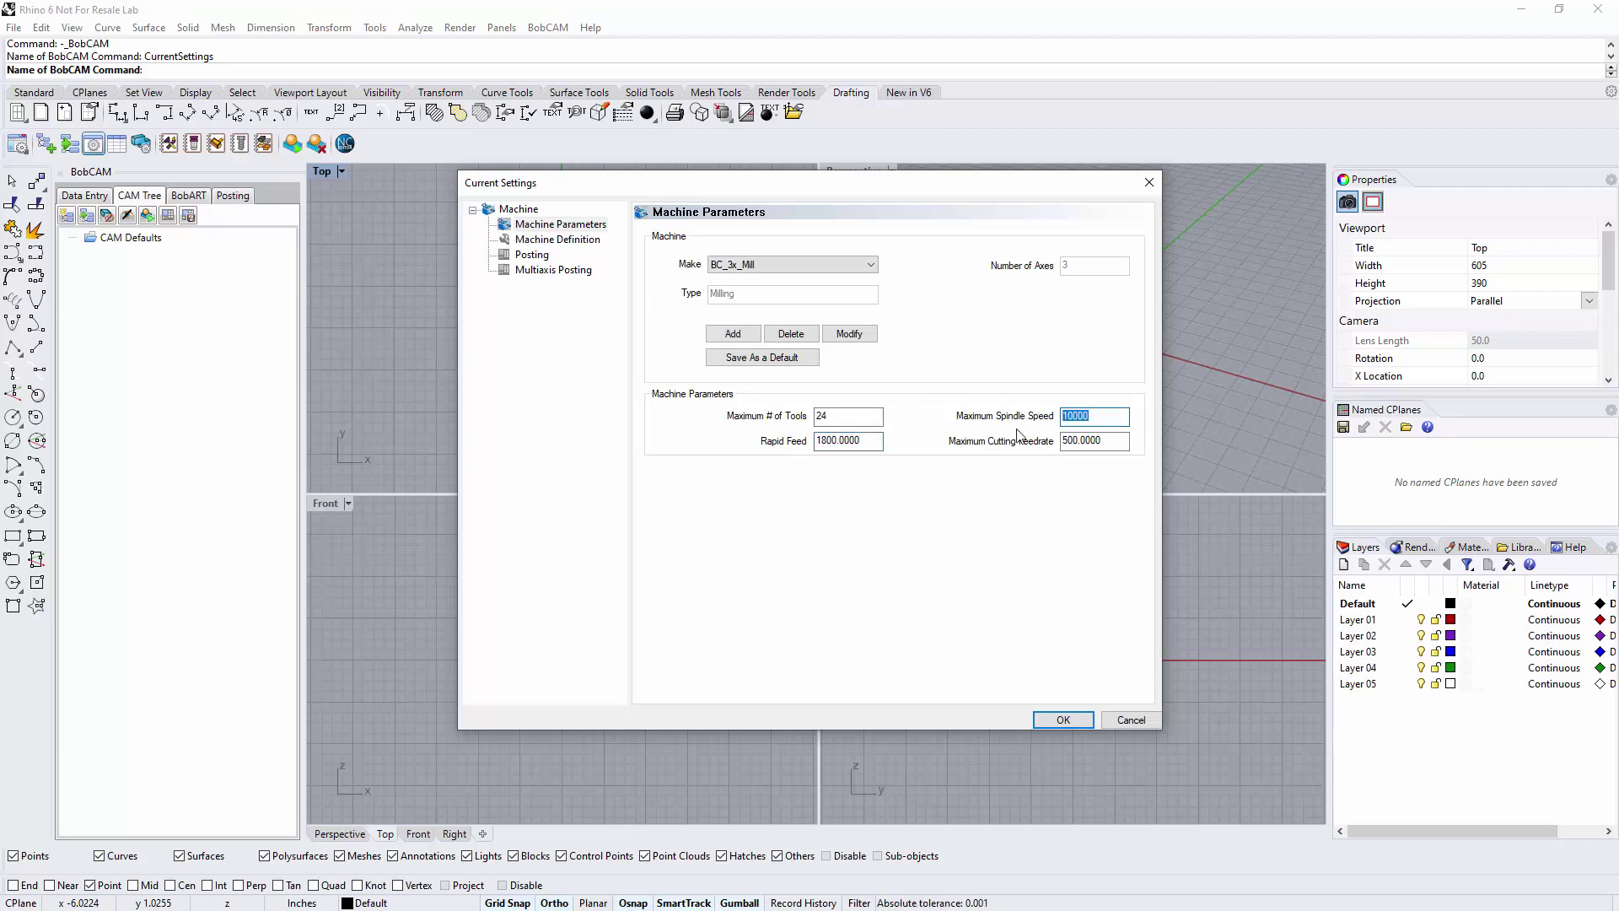
left_click_drag(1107, 439, 1052, 440)
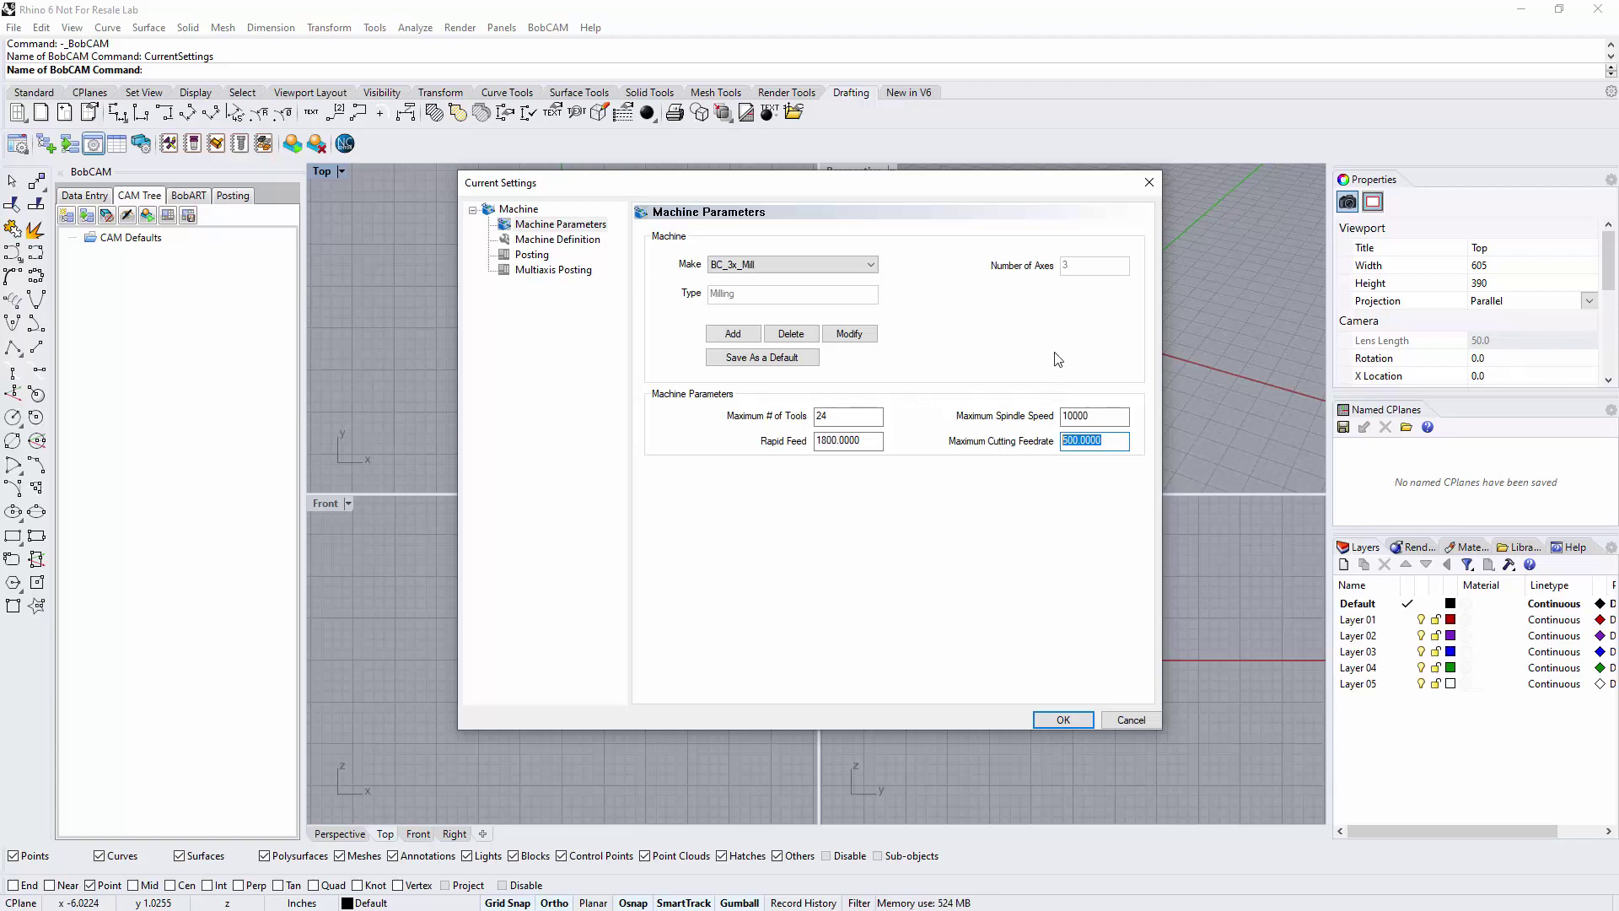
Examine the direction and travel limits of the Y, X and Z axes in the BC_3x_Mill machine definition.
left_click(578, 240)
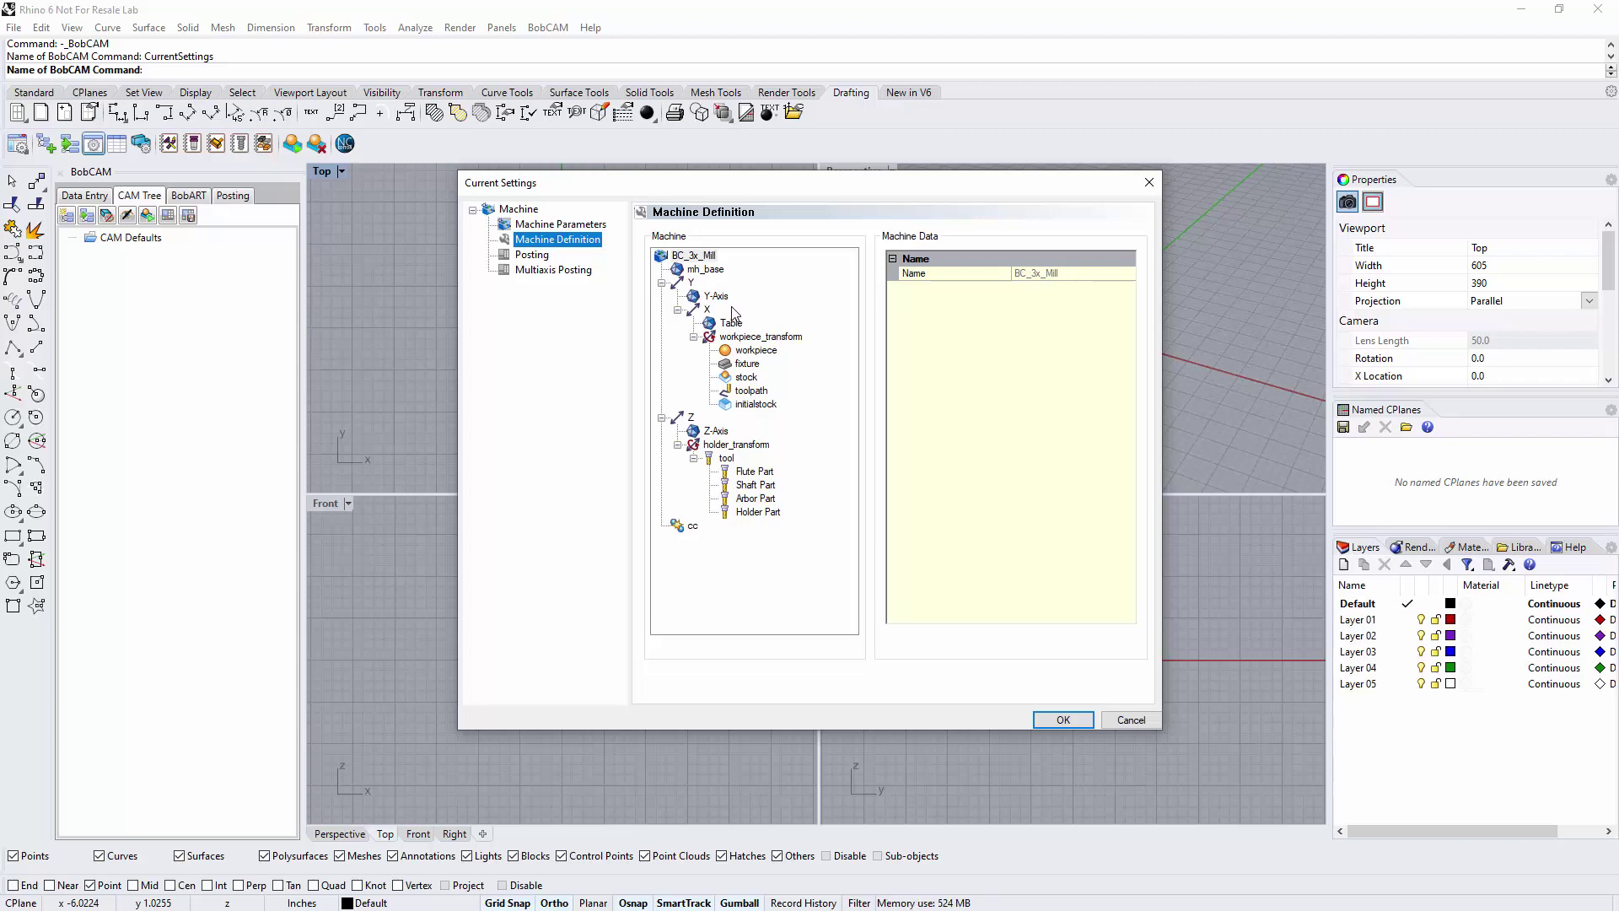
left_click(691, 283)
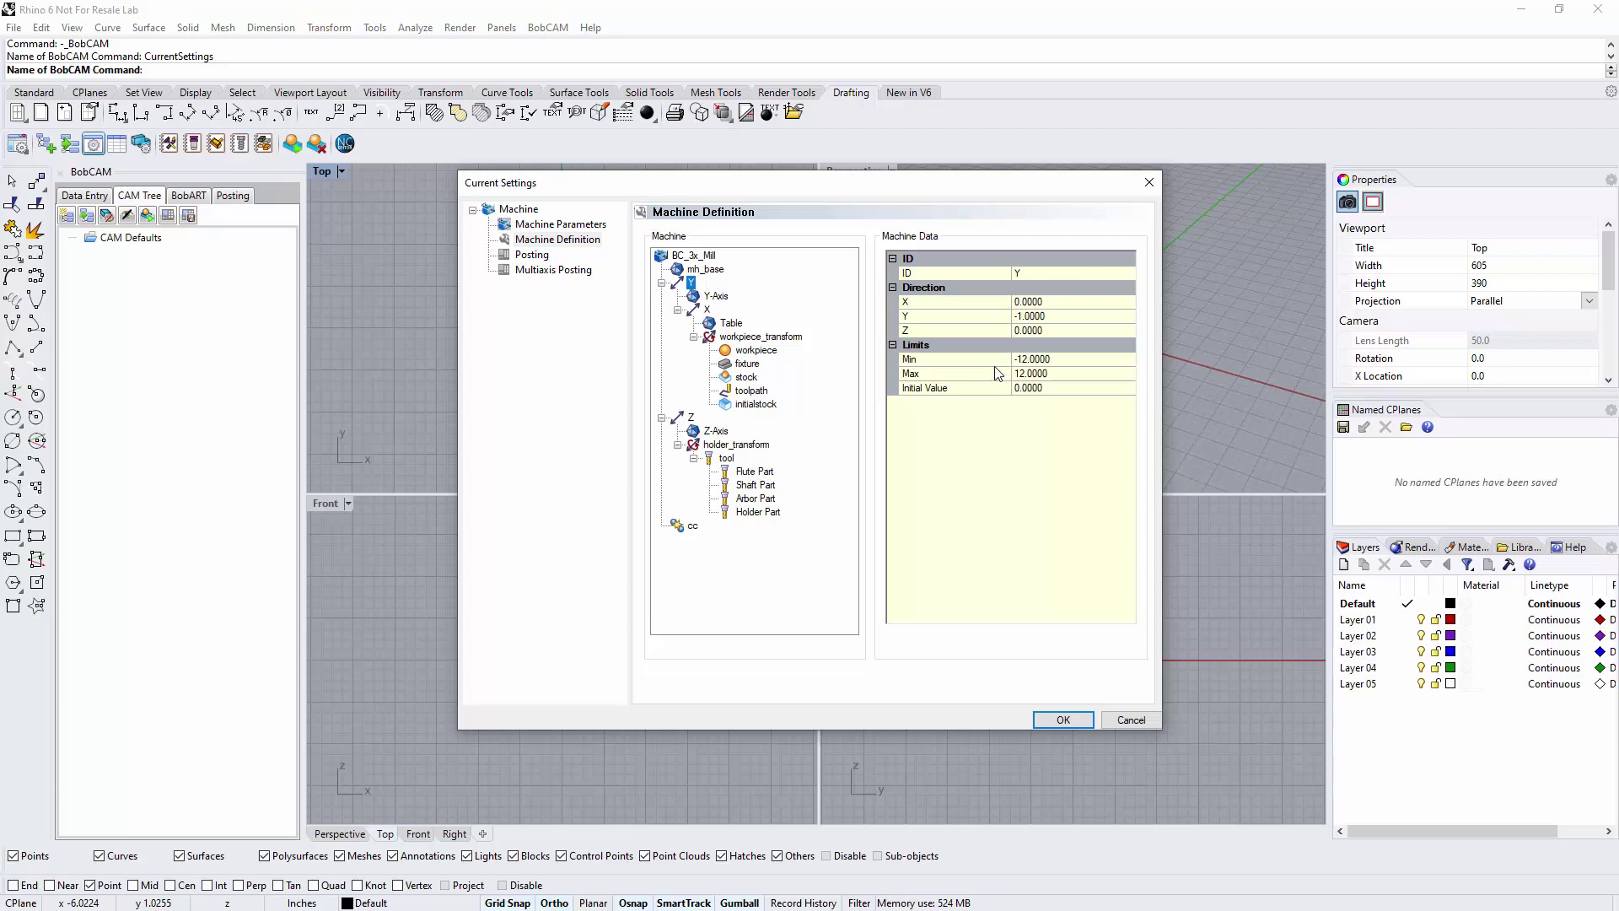
left_click(707, 309)
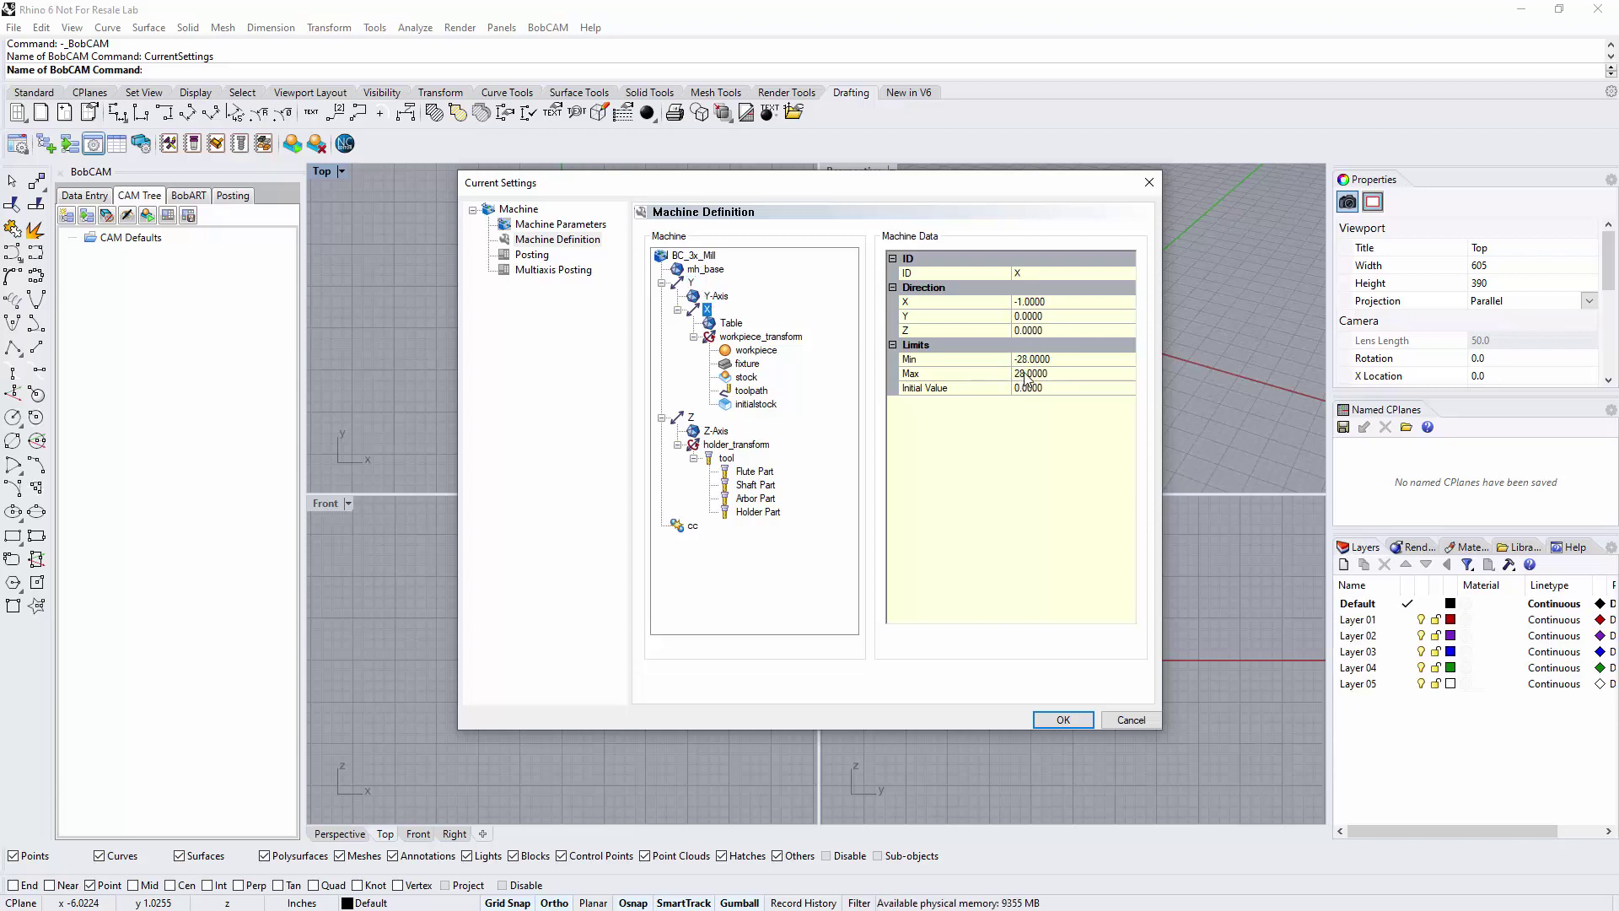
left_click(691, 417)
Browse the mill post processors under BobCAD-CAM Data, BobCAM for Rhino V1, Posts, Mill from the posting settings, and cancel without choosing one.
left_click(532, 255)
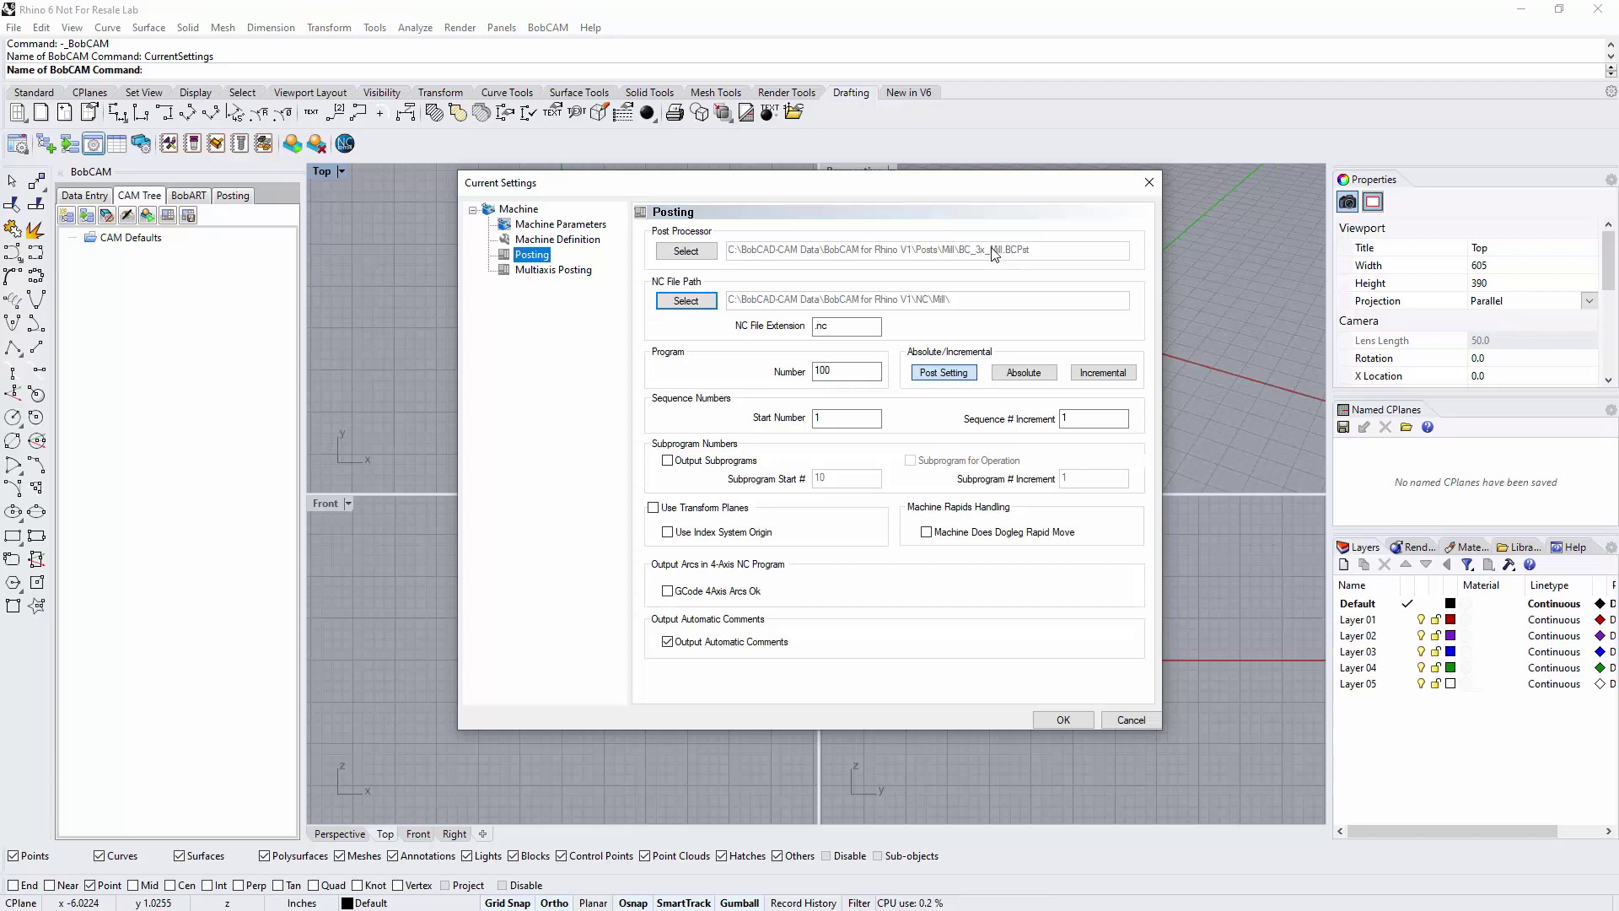
left_click(685, 251)
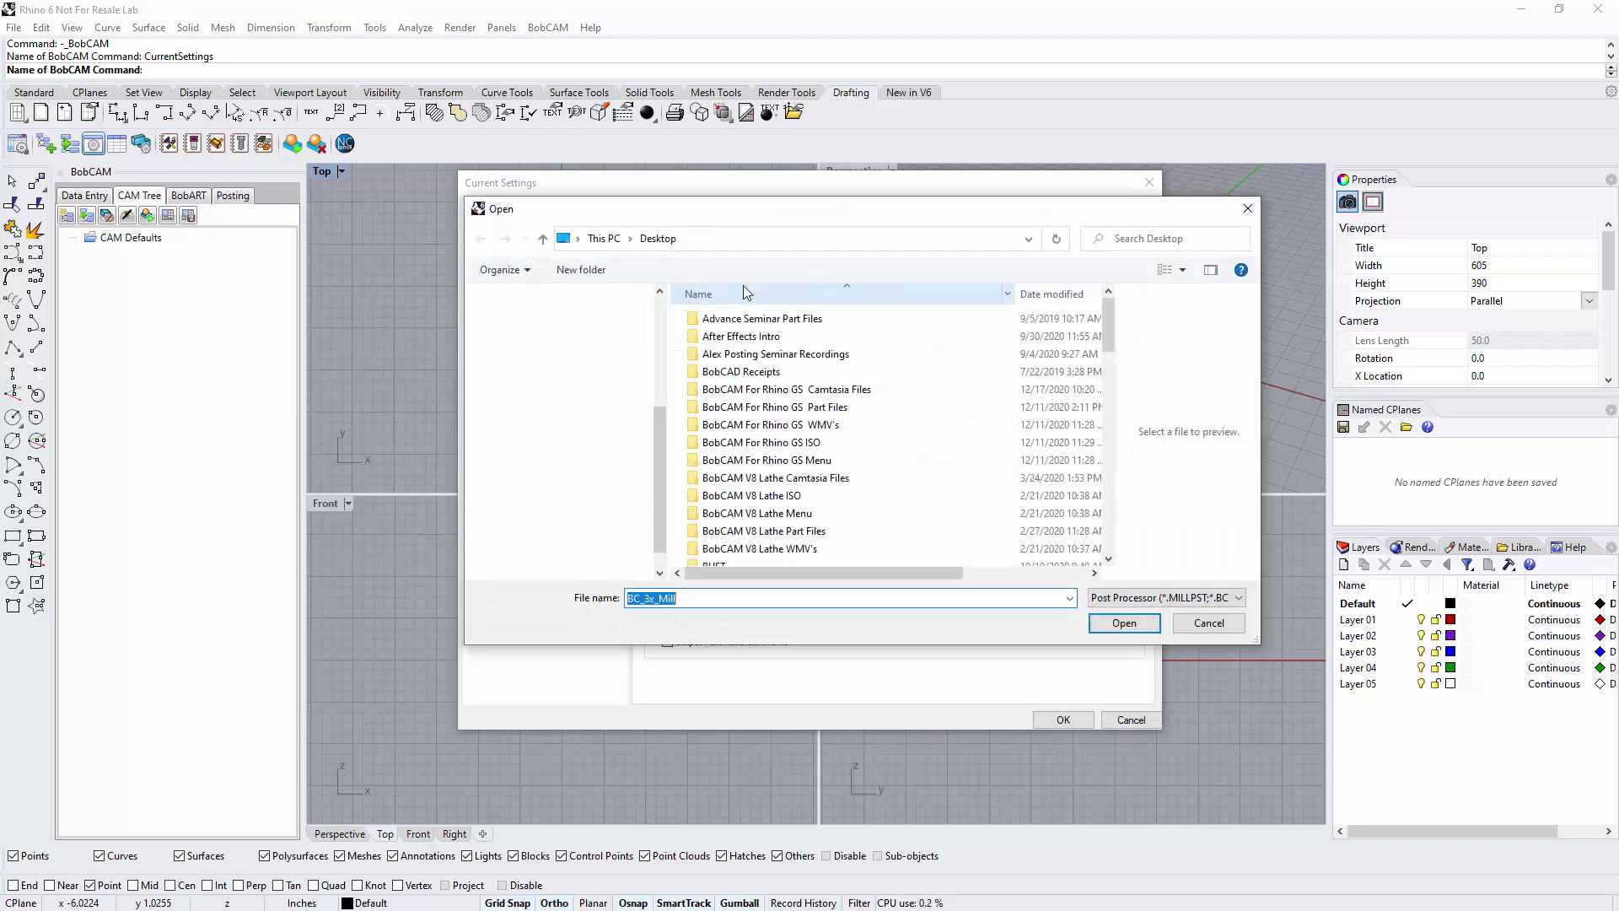
left_click_drag(751, 215, 750, 196)
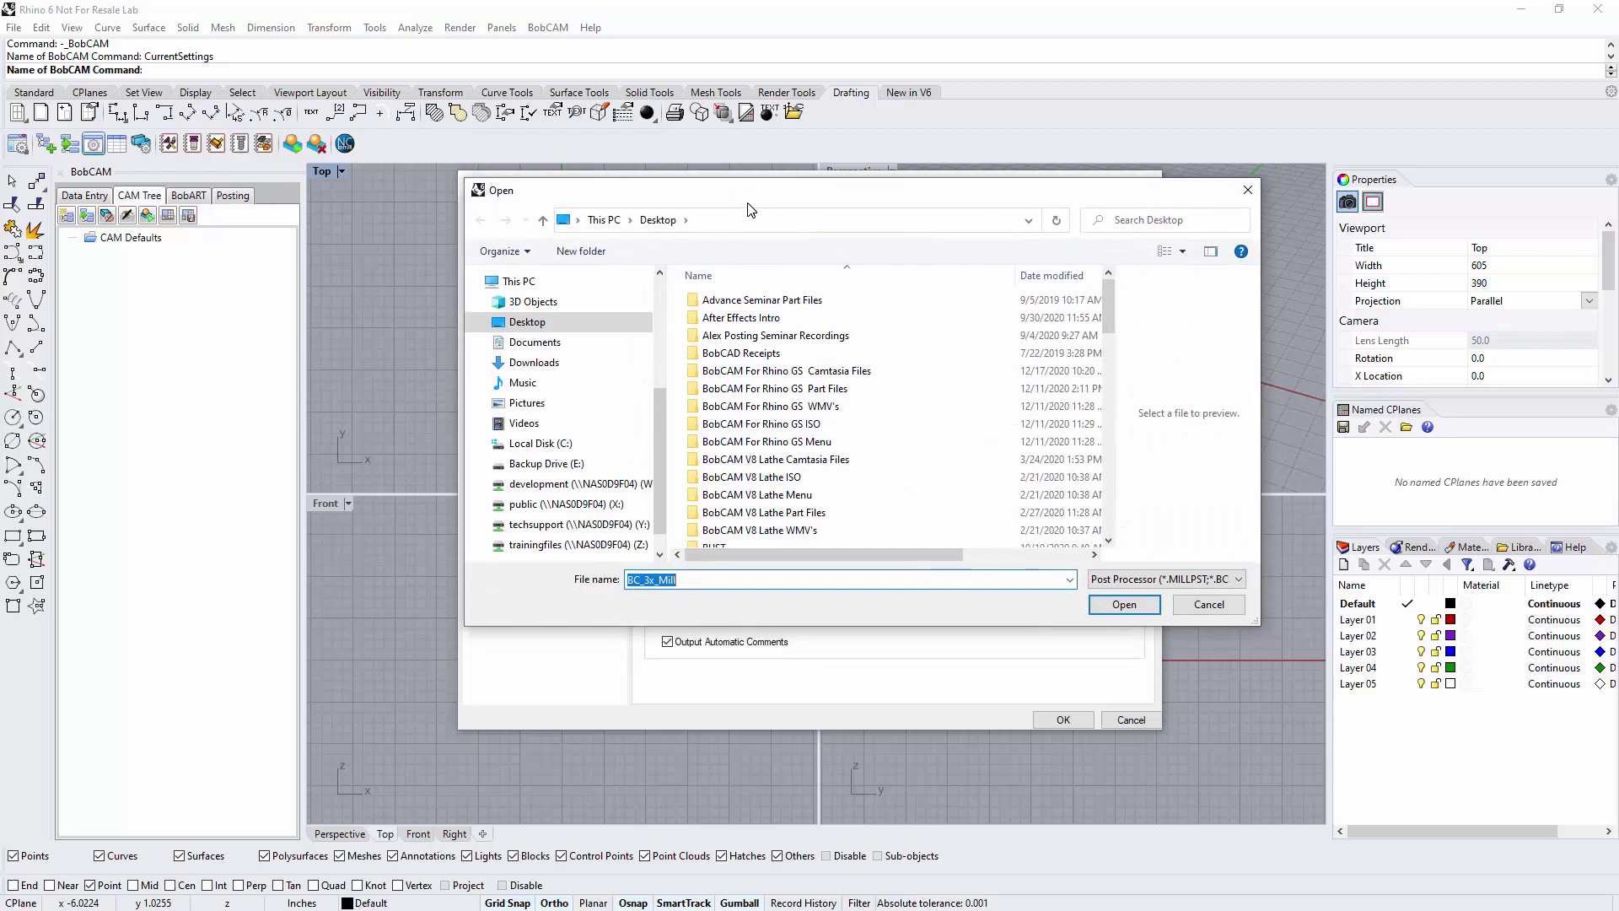
left_click(544, 444)
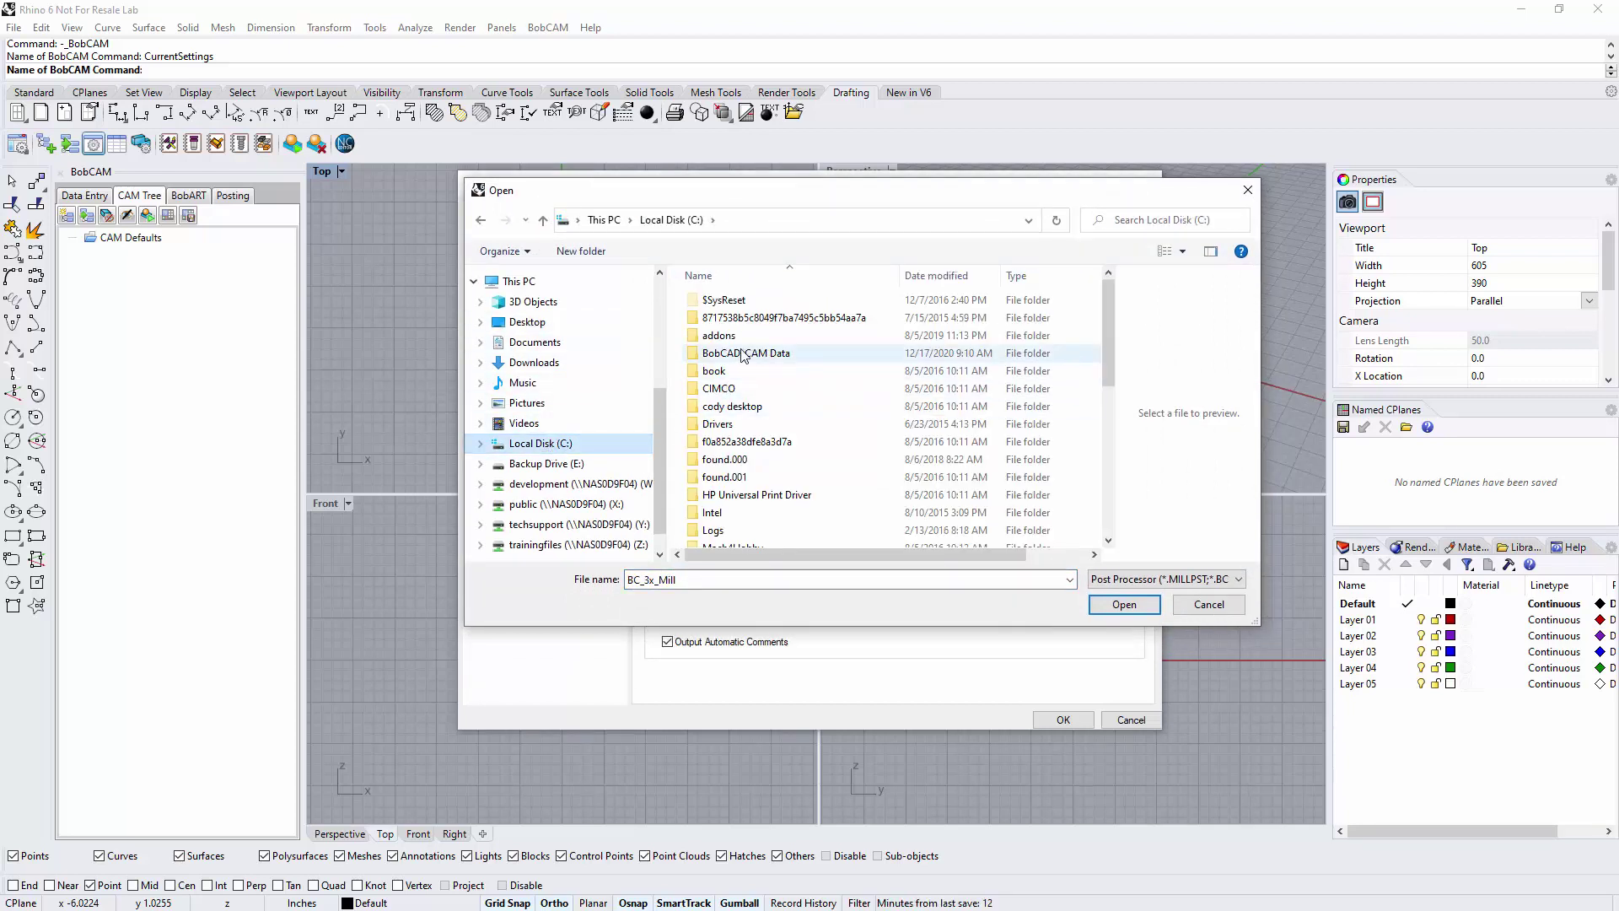
double_click(743, 355)
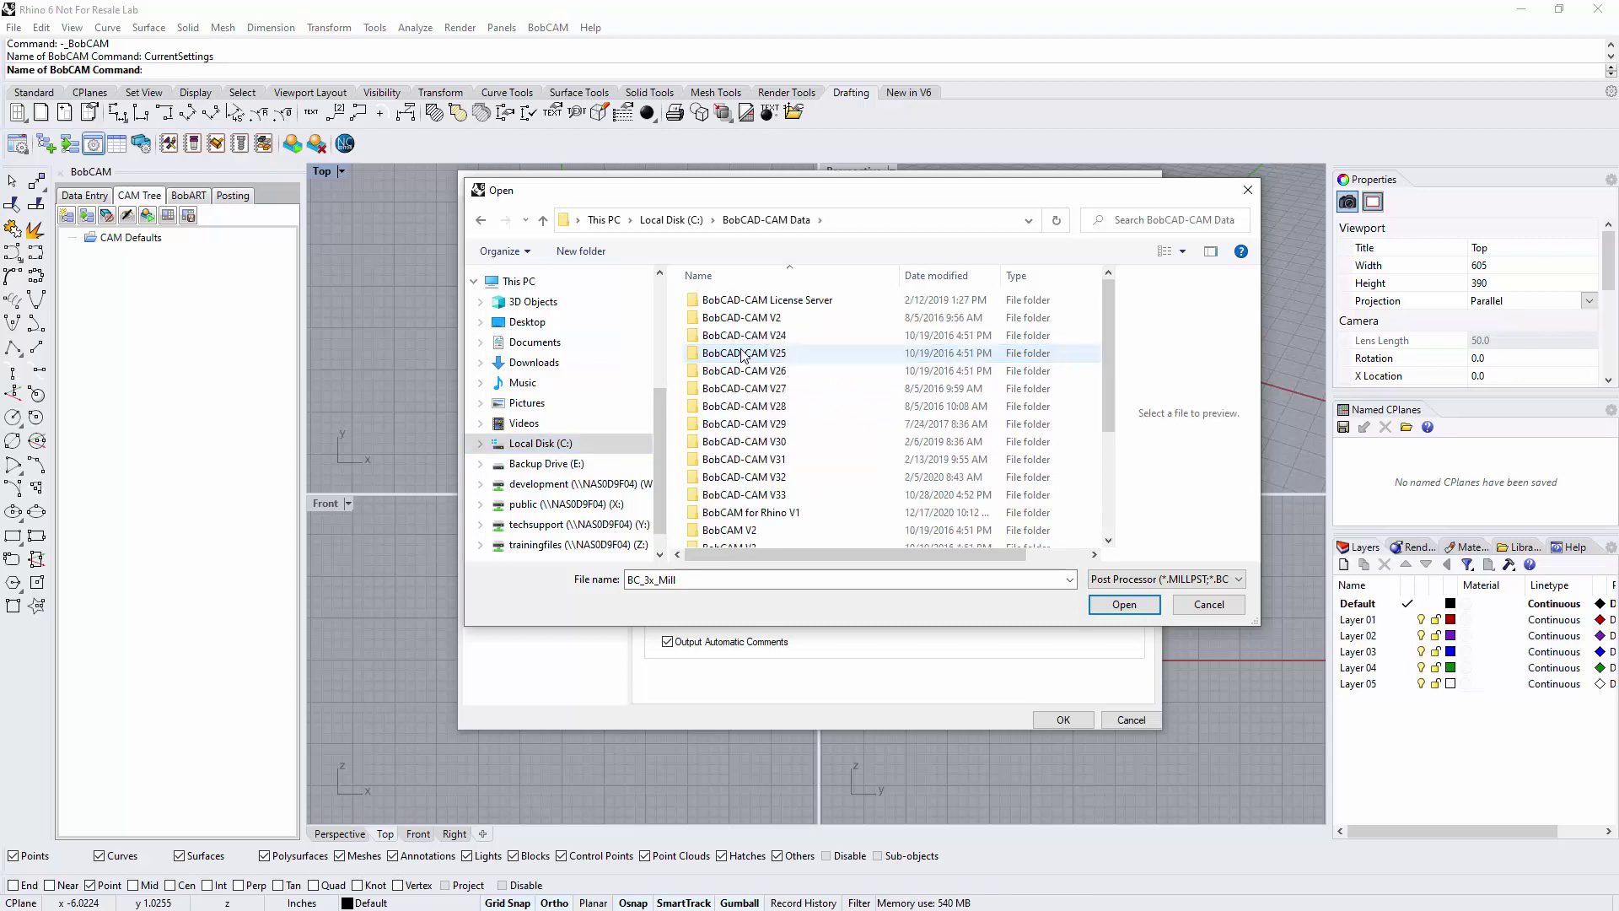
scroll(760, 443, "down", 3)
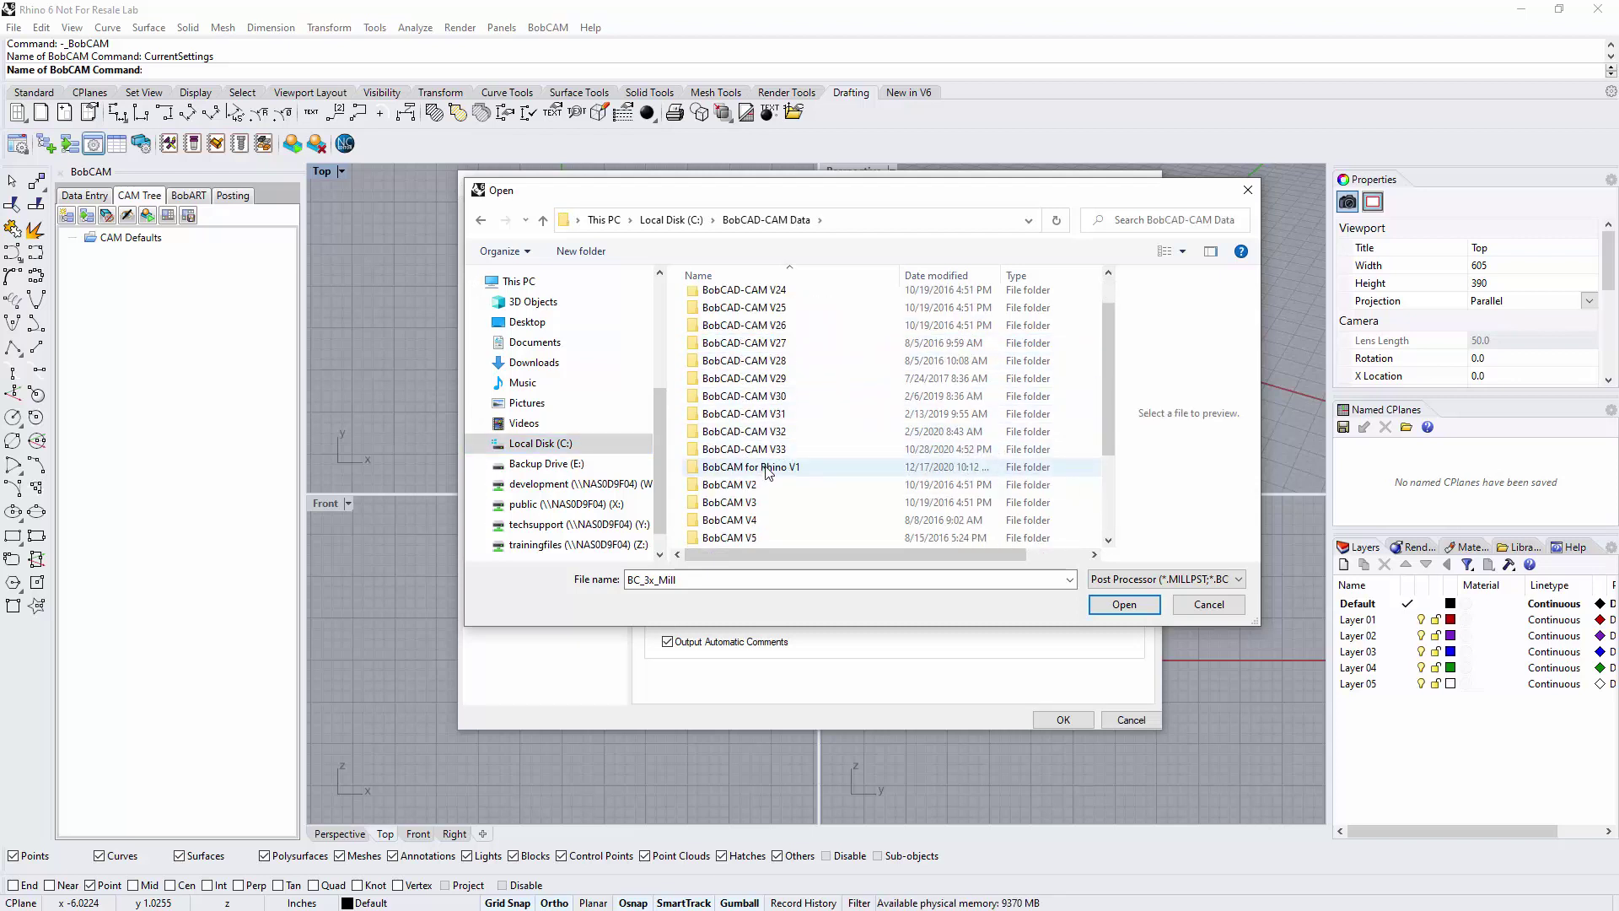
double_click(767, 468)
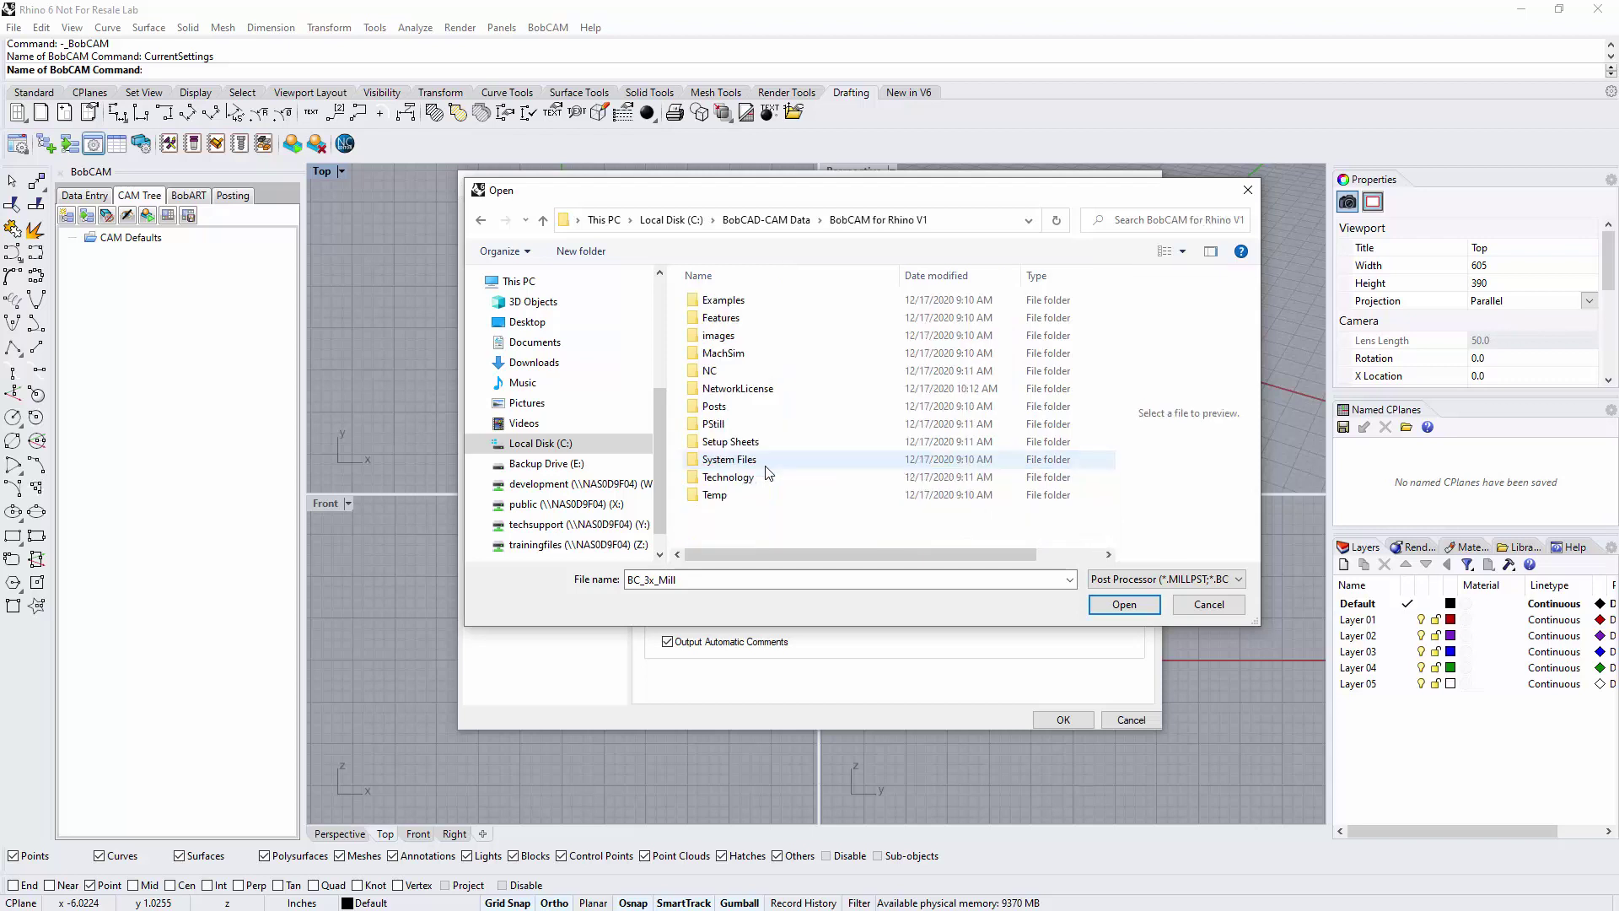
double_click(732, 406)
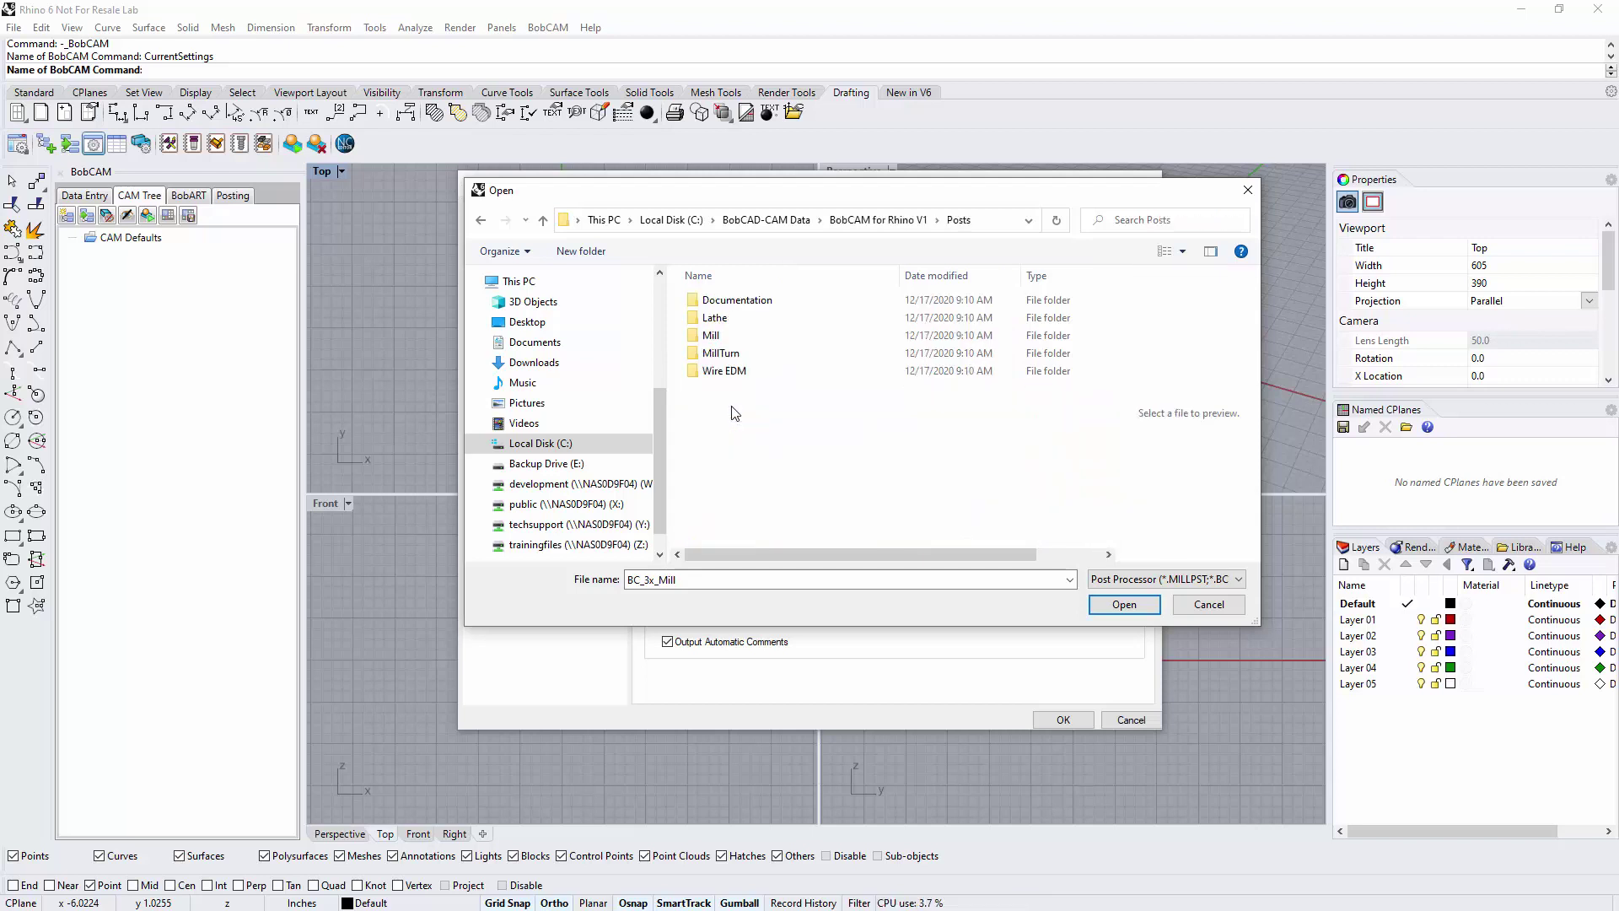
double_click(723, 336)
scroll(798, 485, "down", 6)
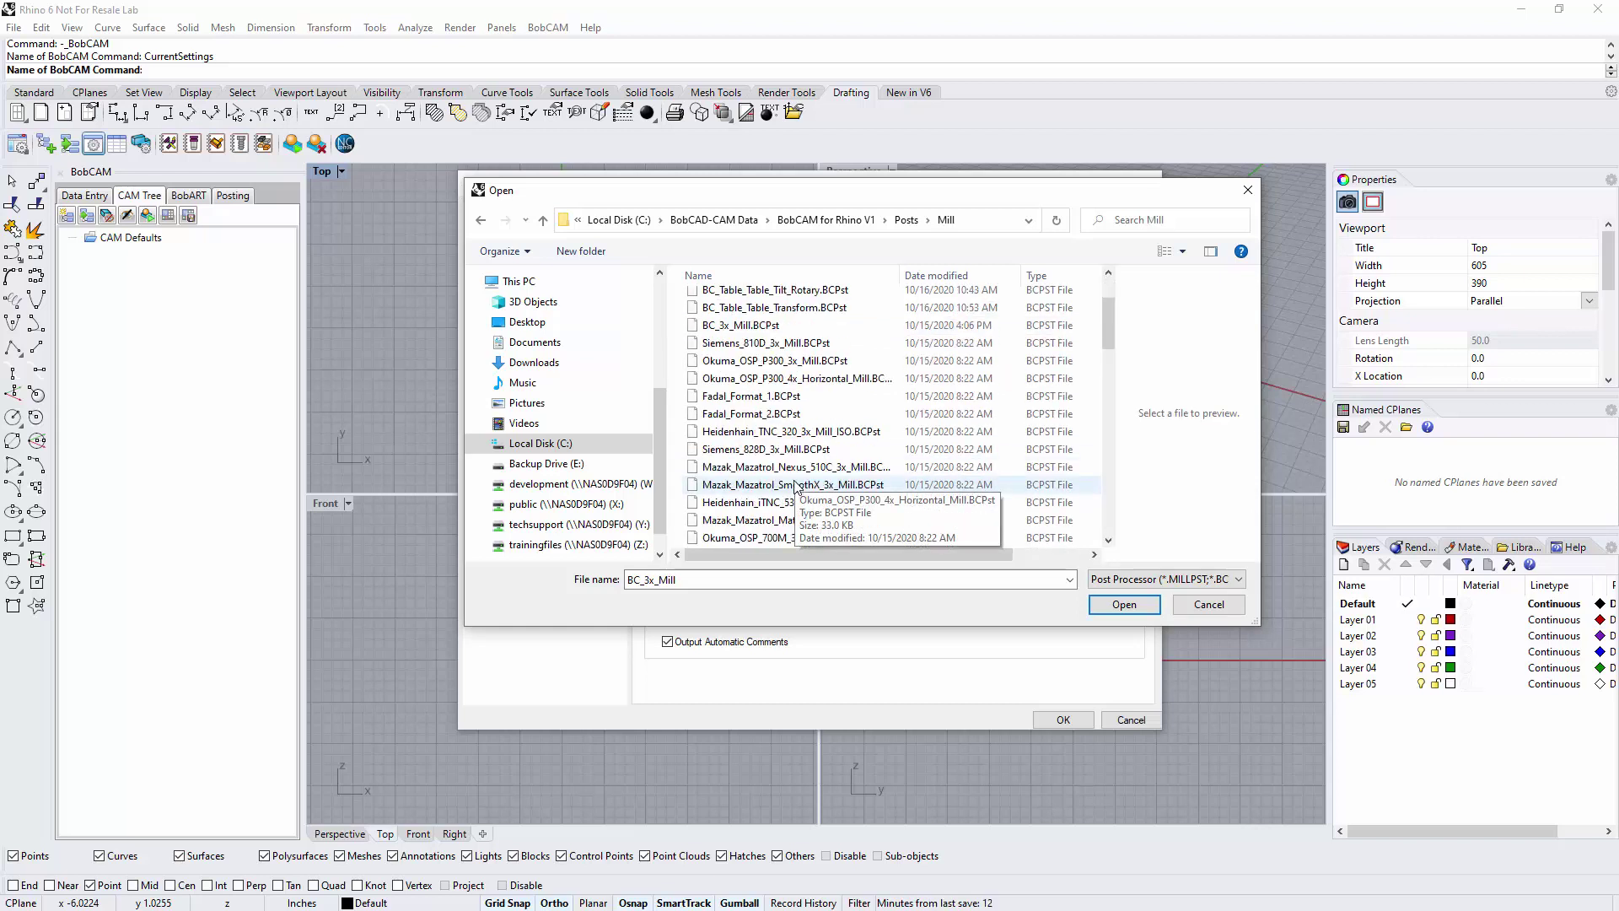
scroll(769, 473, "down", 1)
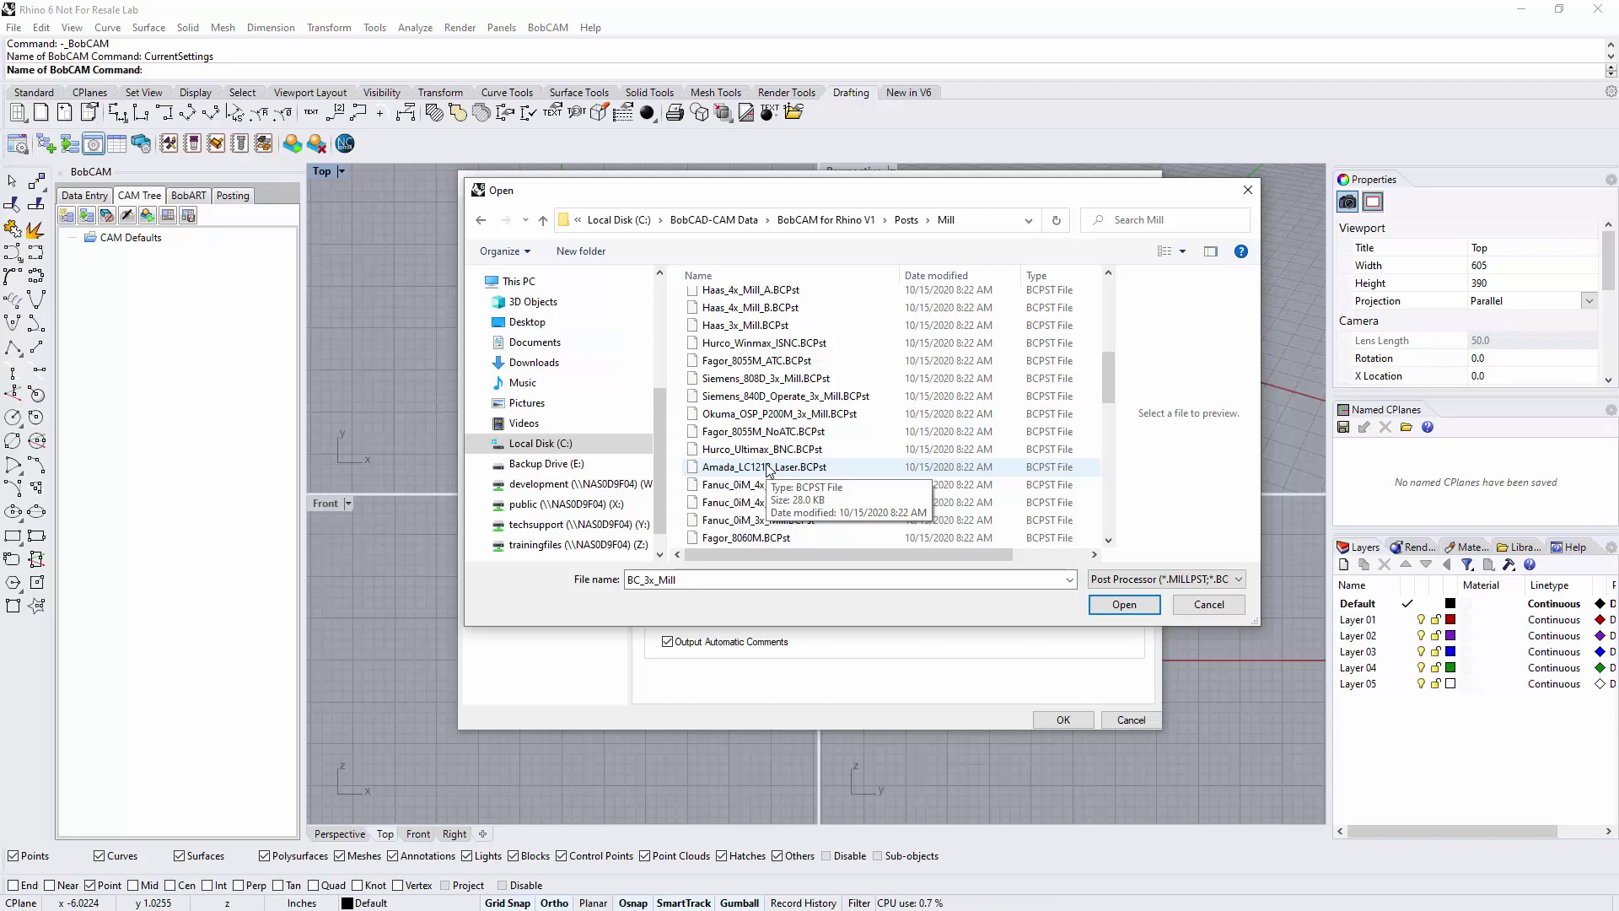
left_click(1208, 603)
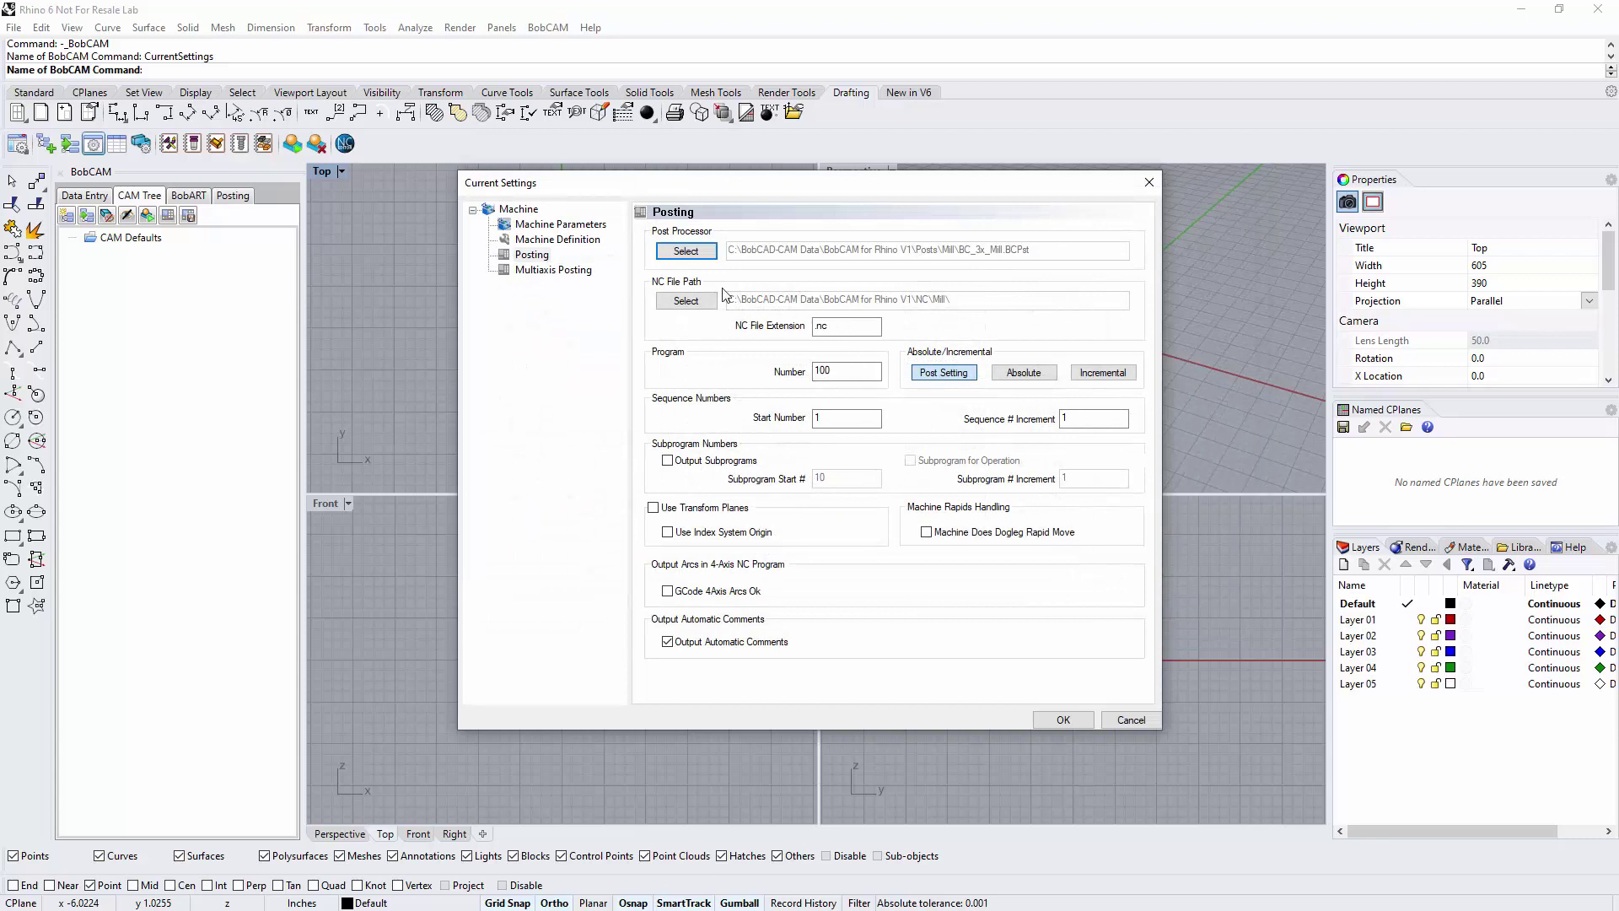
Check the NC file extension and program number entries in the posting settings.
left_click(836, 328)
left_click_drag(837, 327, 804, 329)
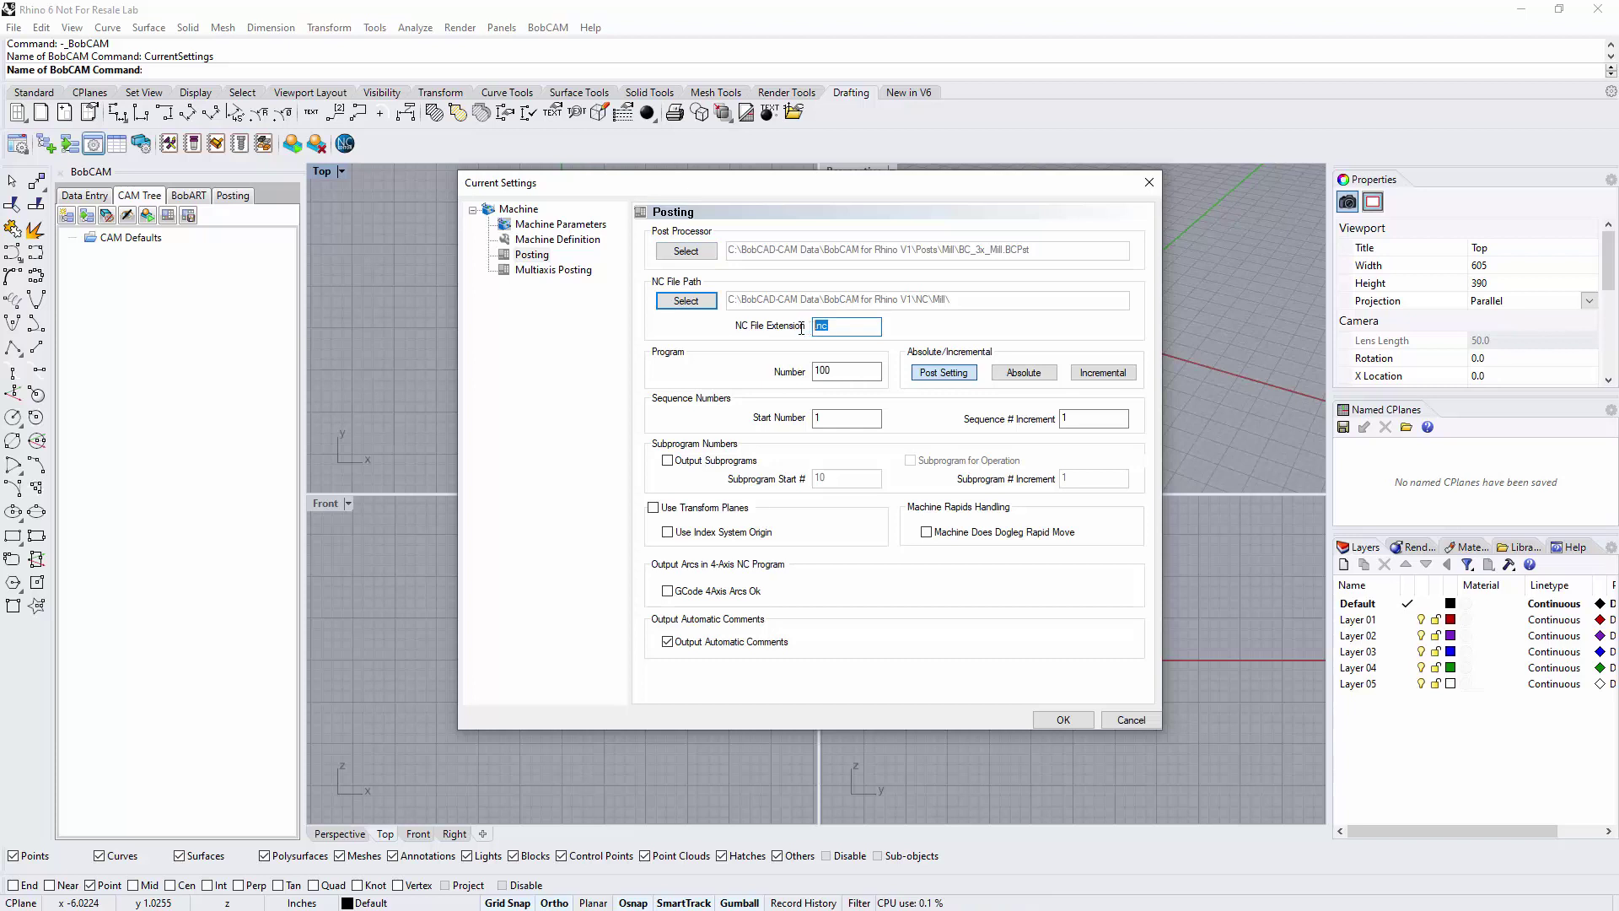
left_click(843, 330)
left_click_drag(835, 371, 797, 376)
left_click(845, 370)
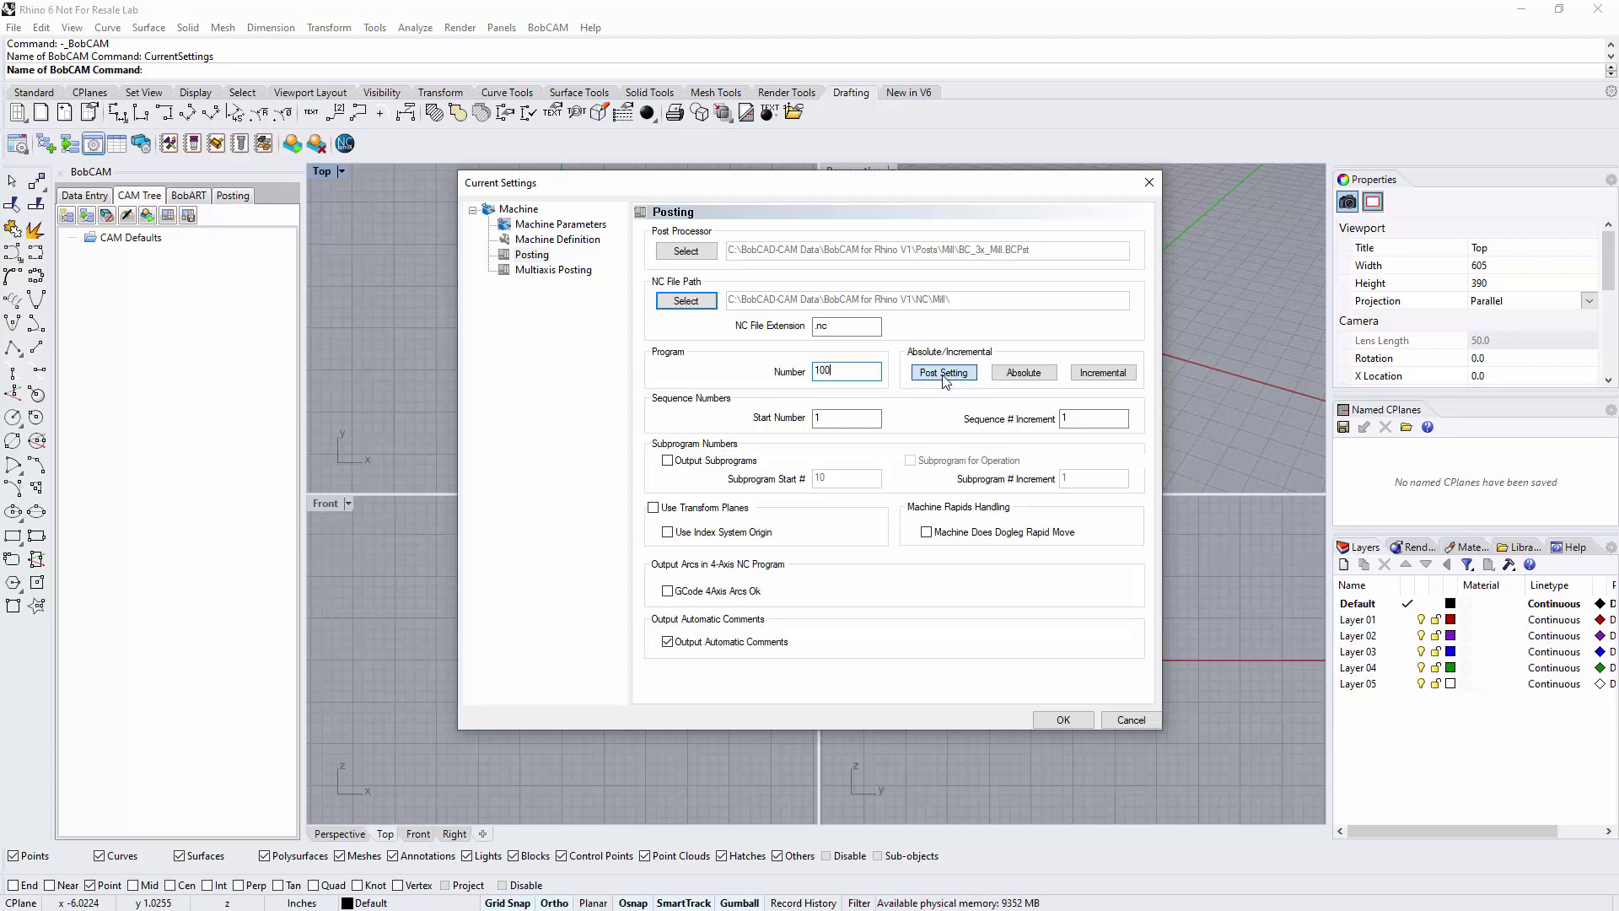
Set the sequence start number and the sequence number increment to 10.
double_click(840, 417)
key("Tab")
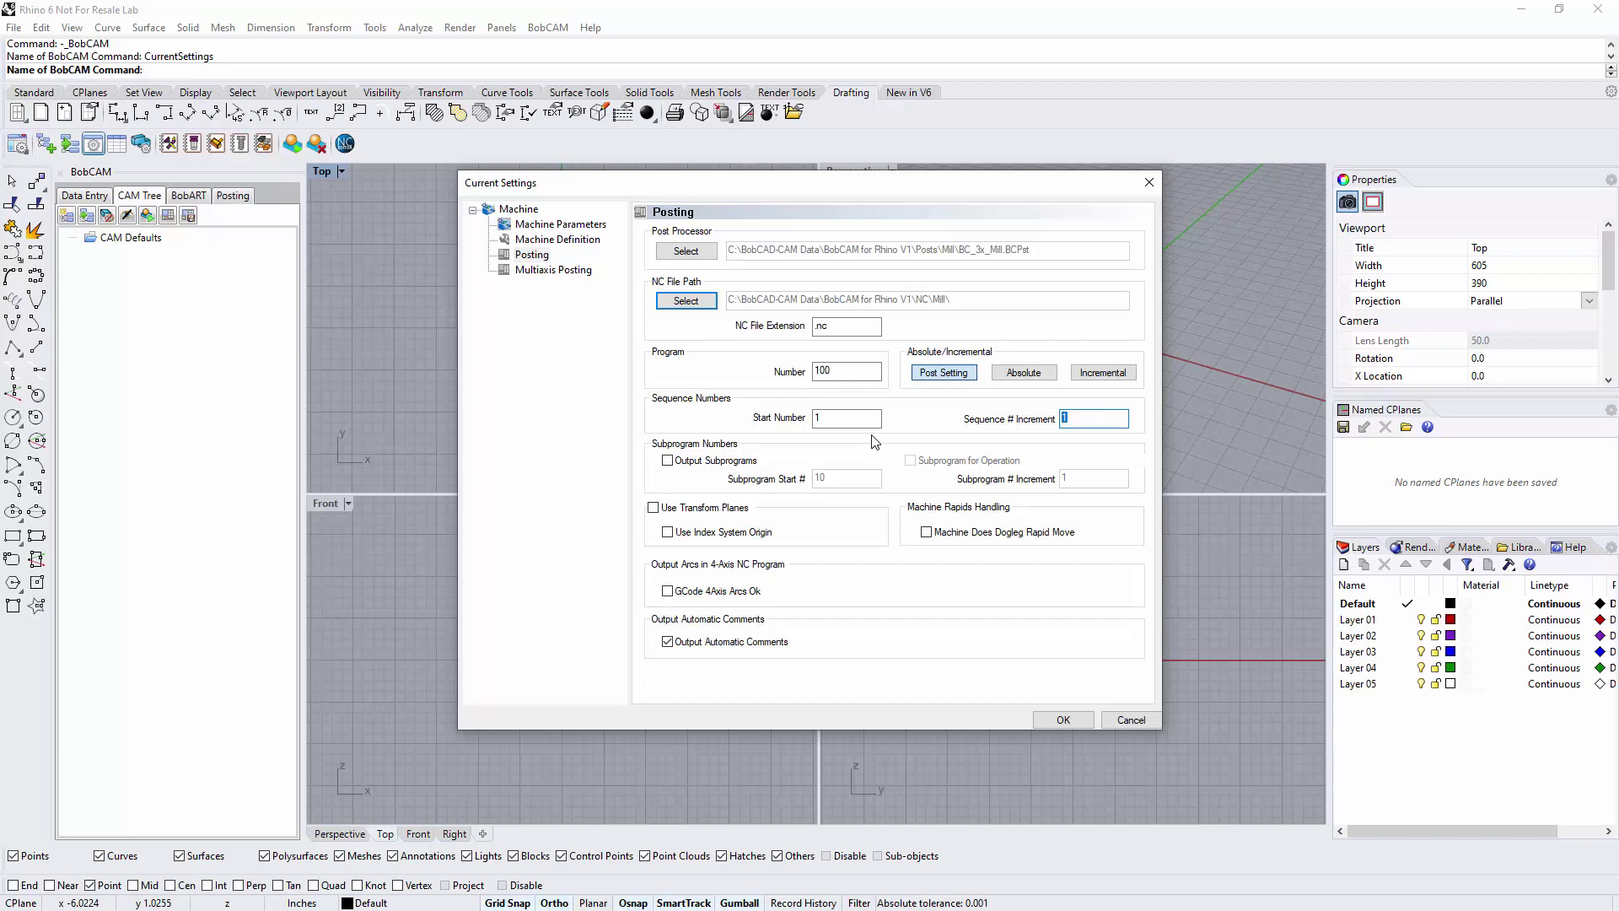
double_click(824, 418)
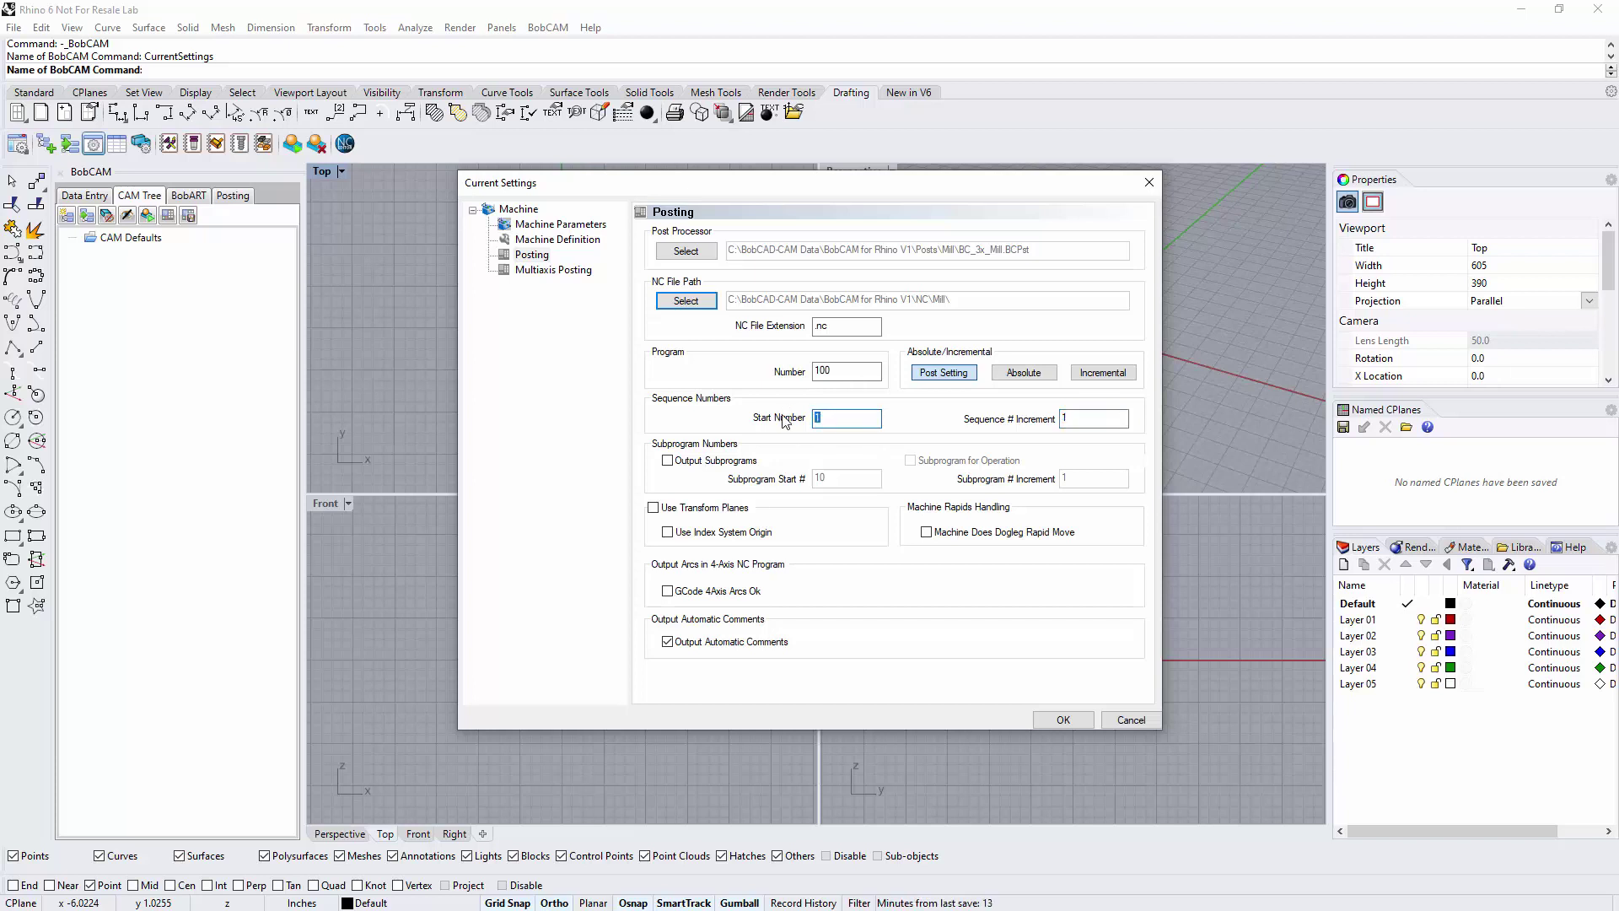
left_click(1096, 422)
left_click(861, 419)
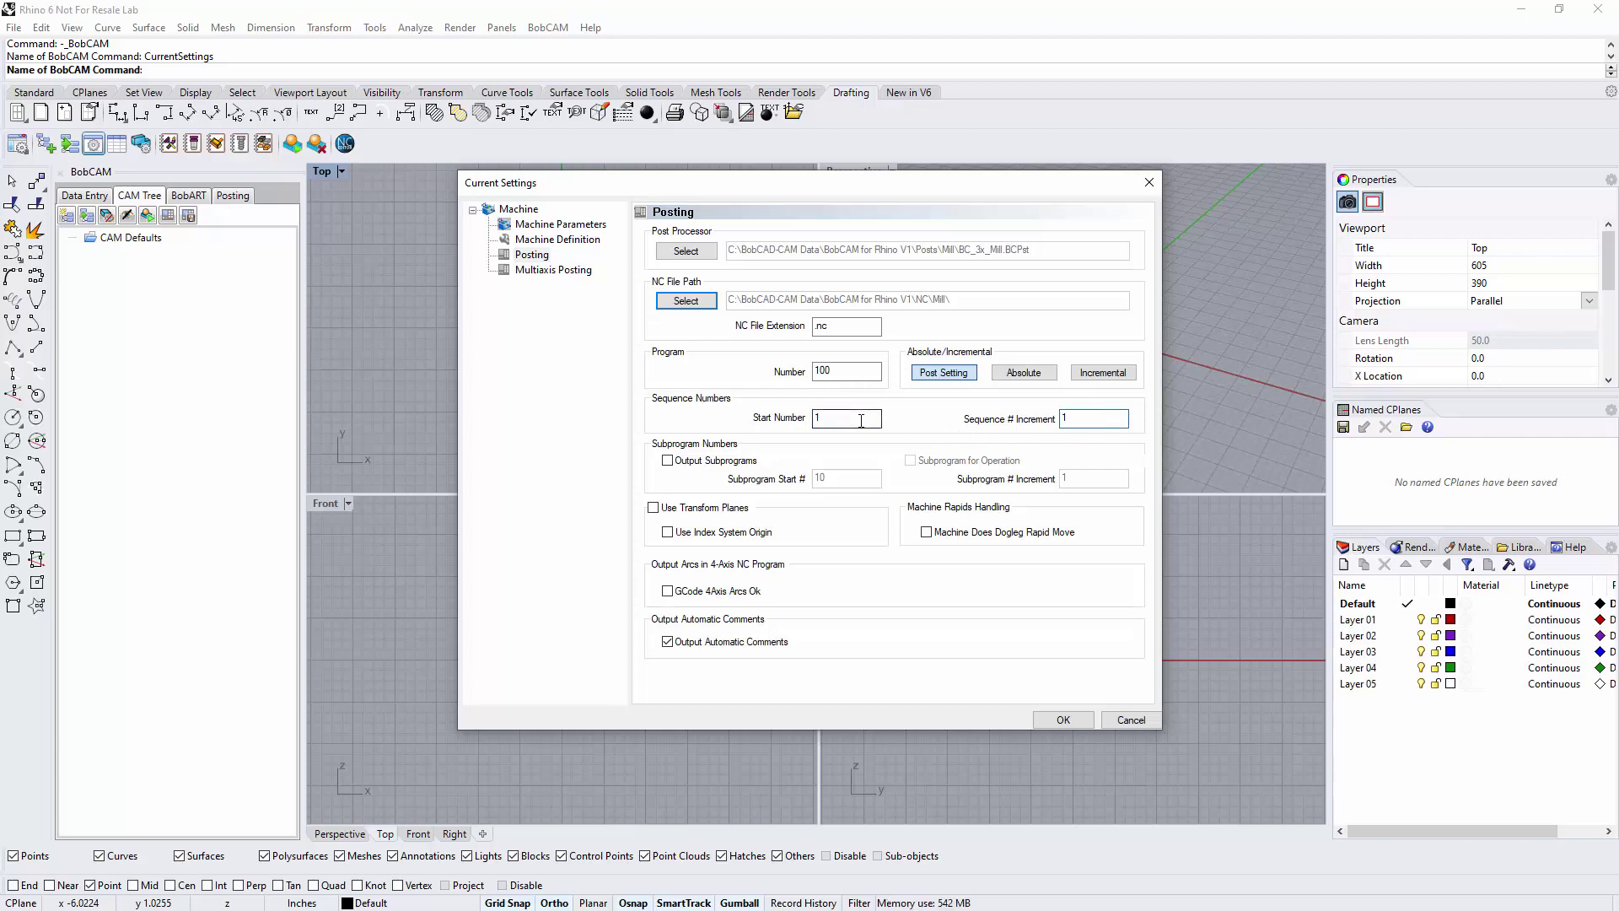
type("0")
left_click(1084, 419)
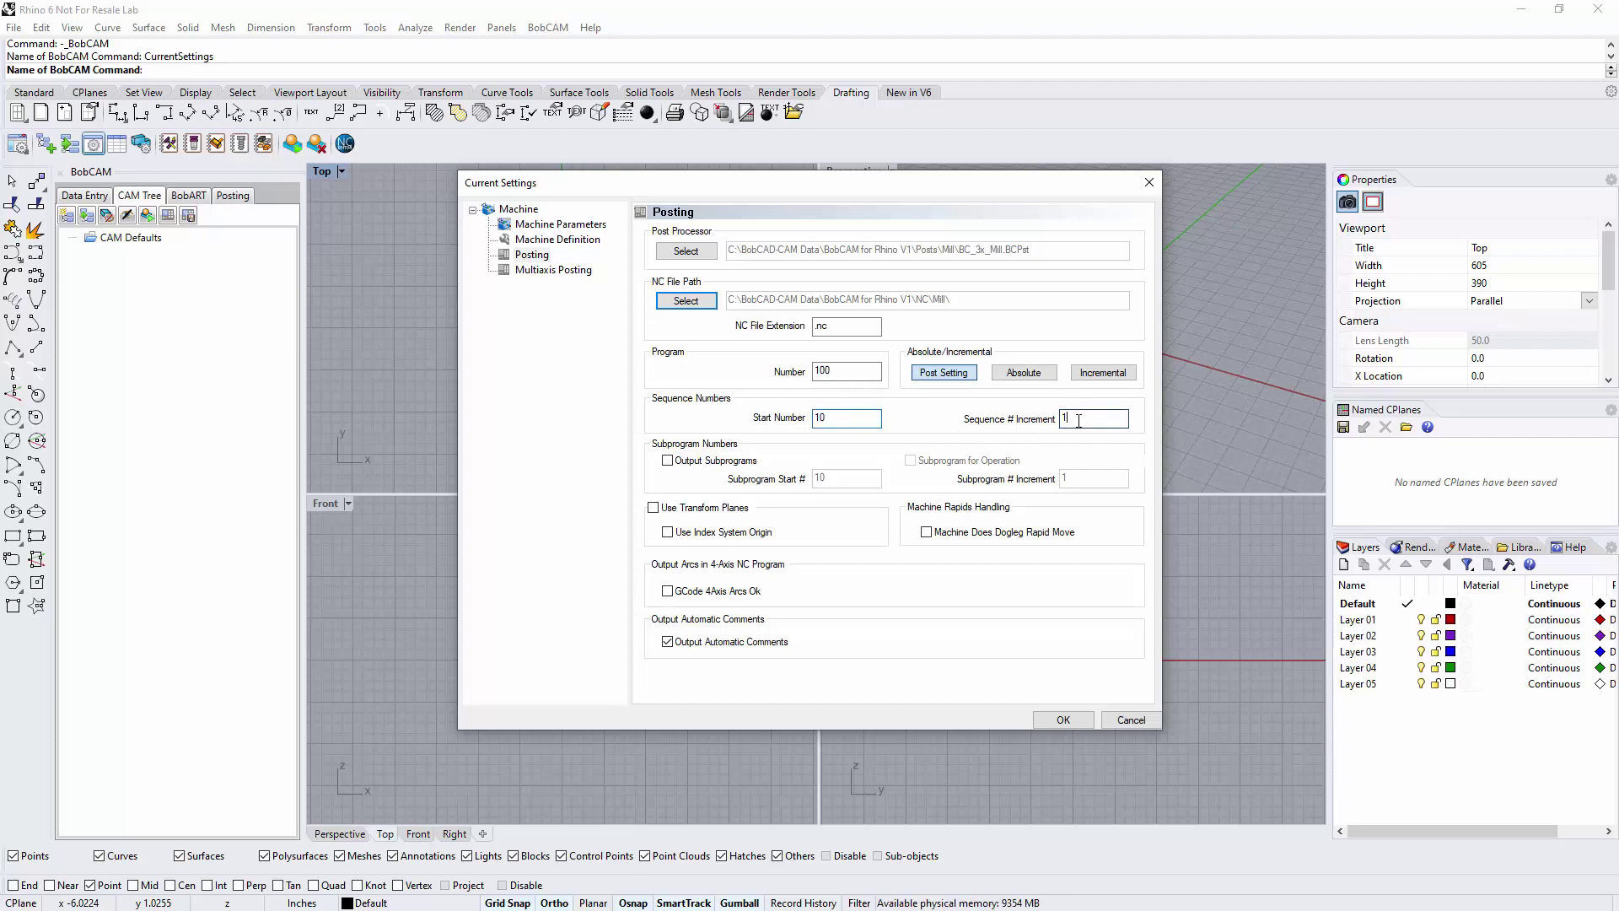
type("0")
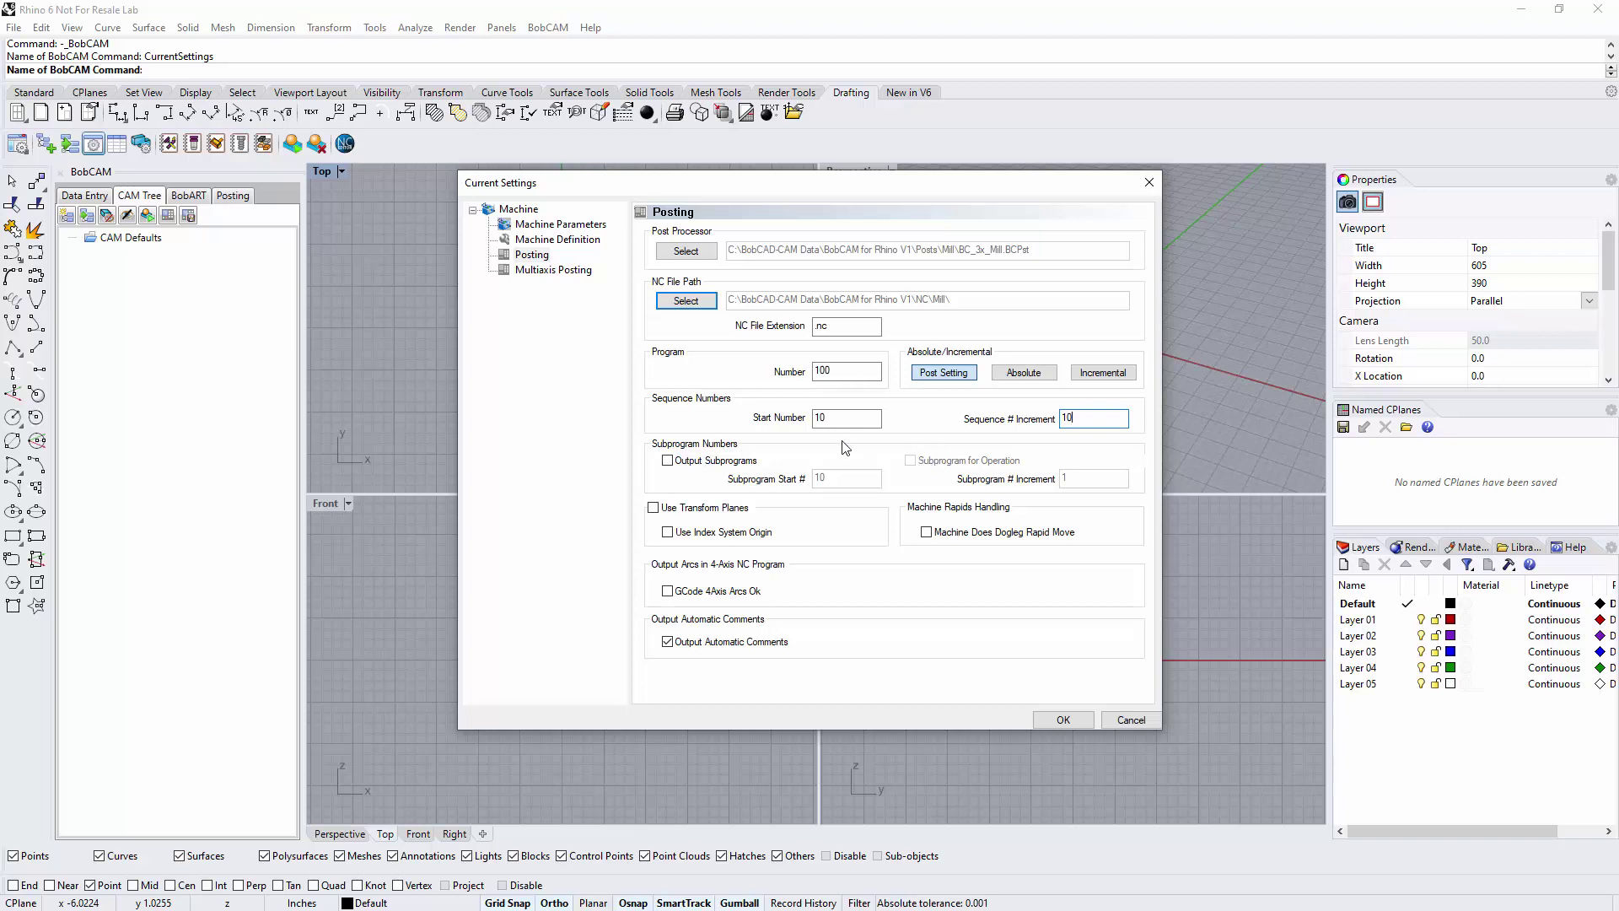
Set the sequence start number and the sequence number increment to 0.
double_click(828, 418)
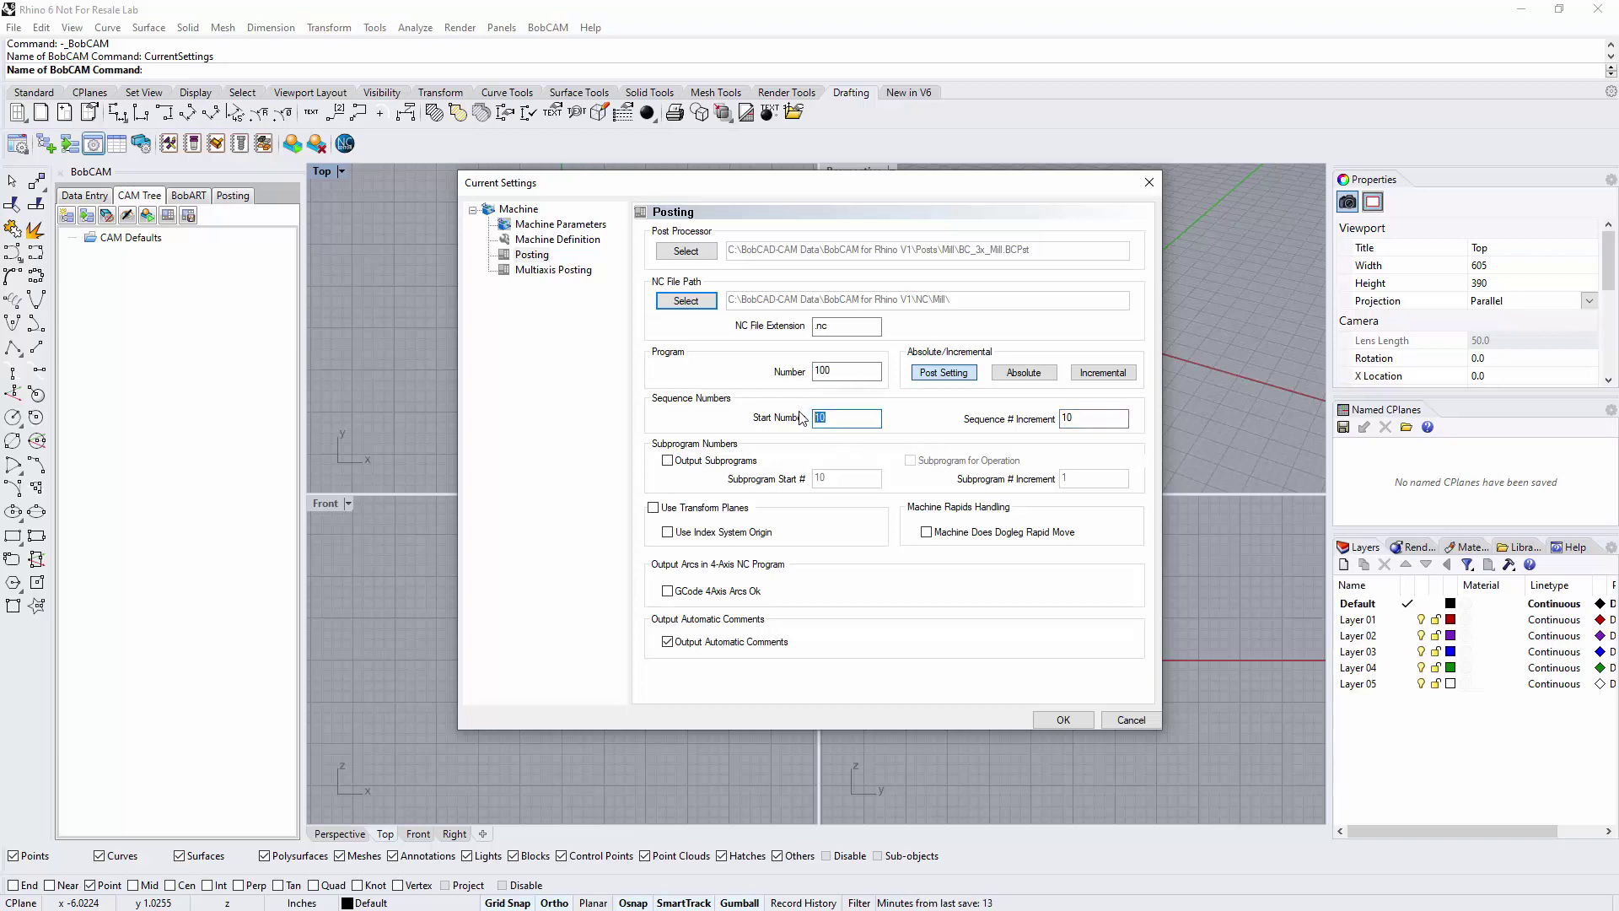
type("0")
double_click(1083, 419)
type("0")
key("shift+Tab")
left_click(1064, 418)
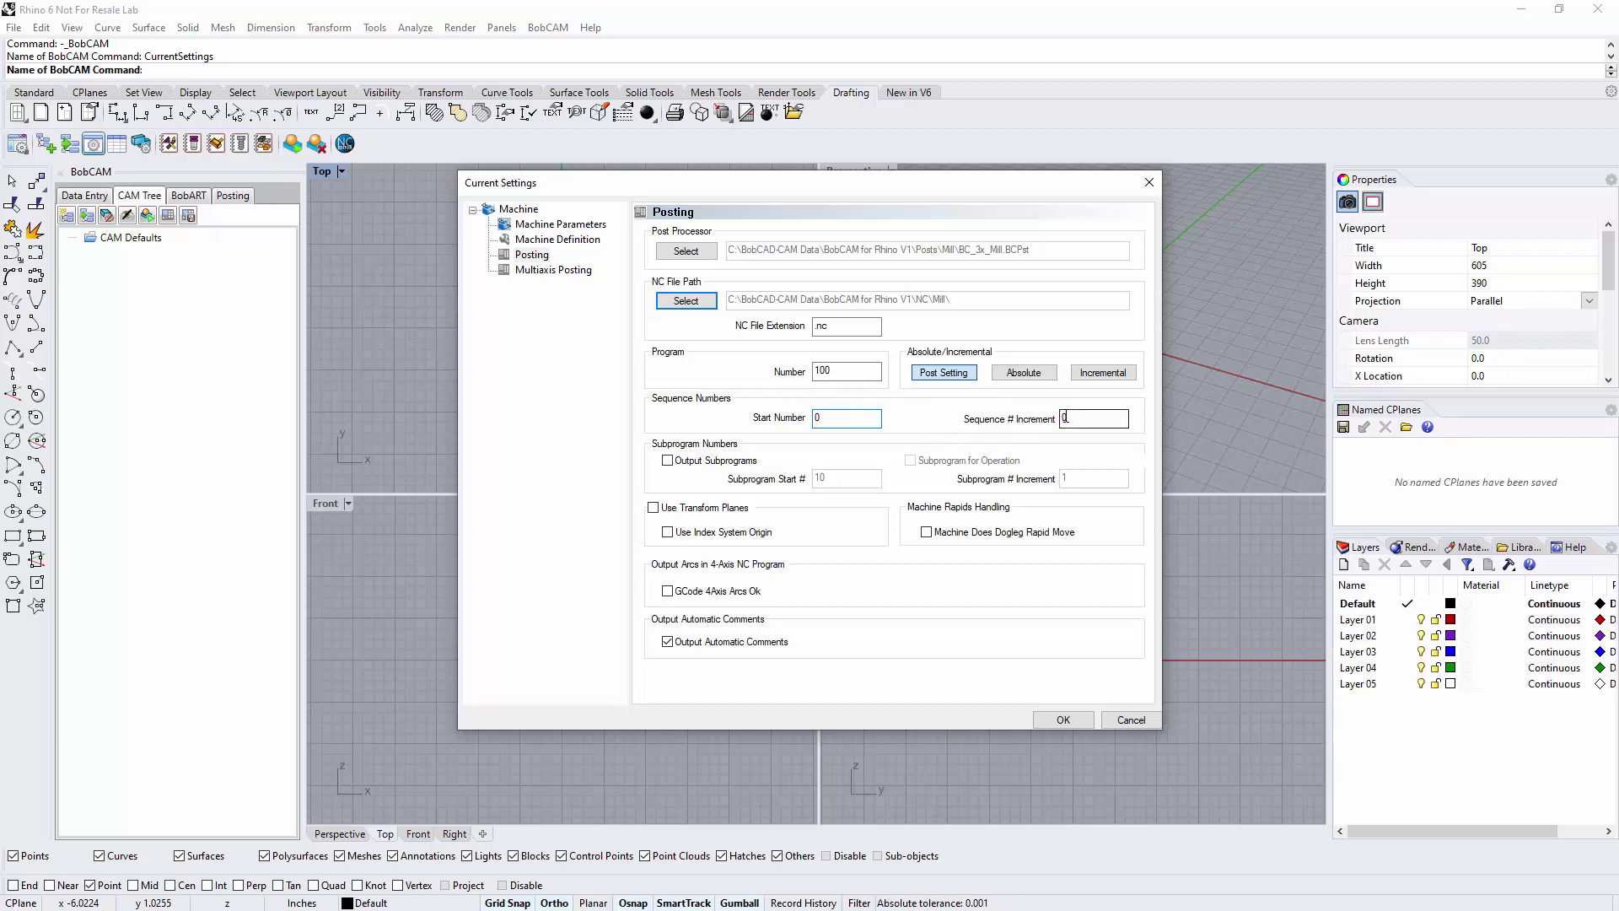
Set the sequence start number and the sequence number increment to 1.
key("shift+Tab")
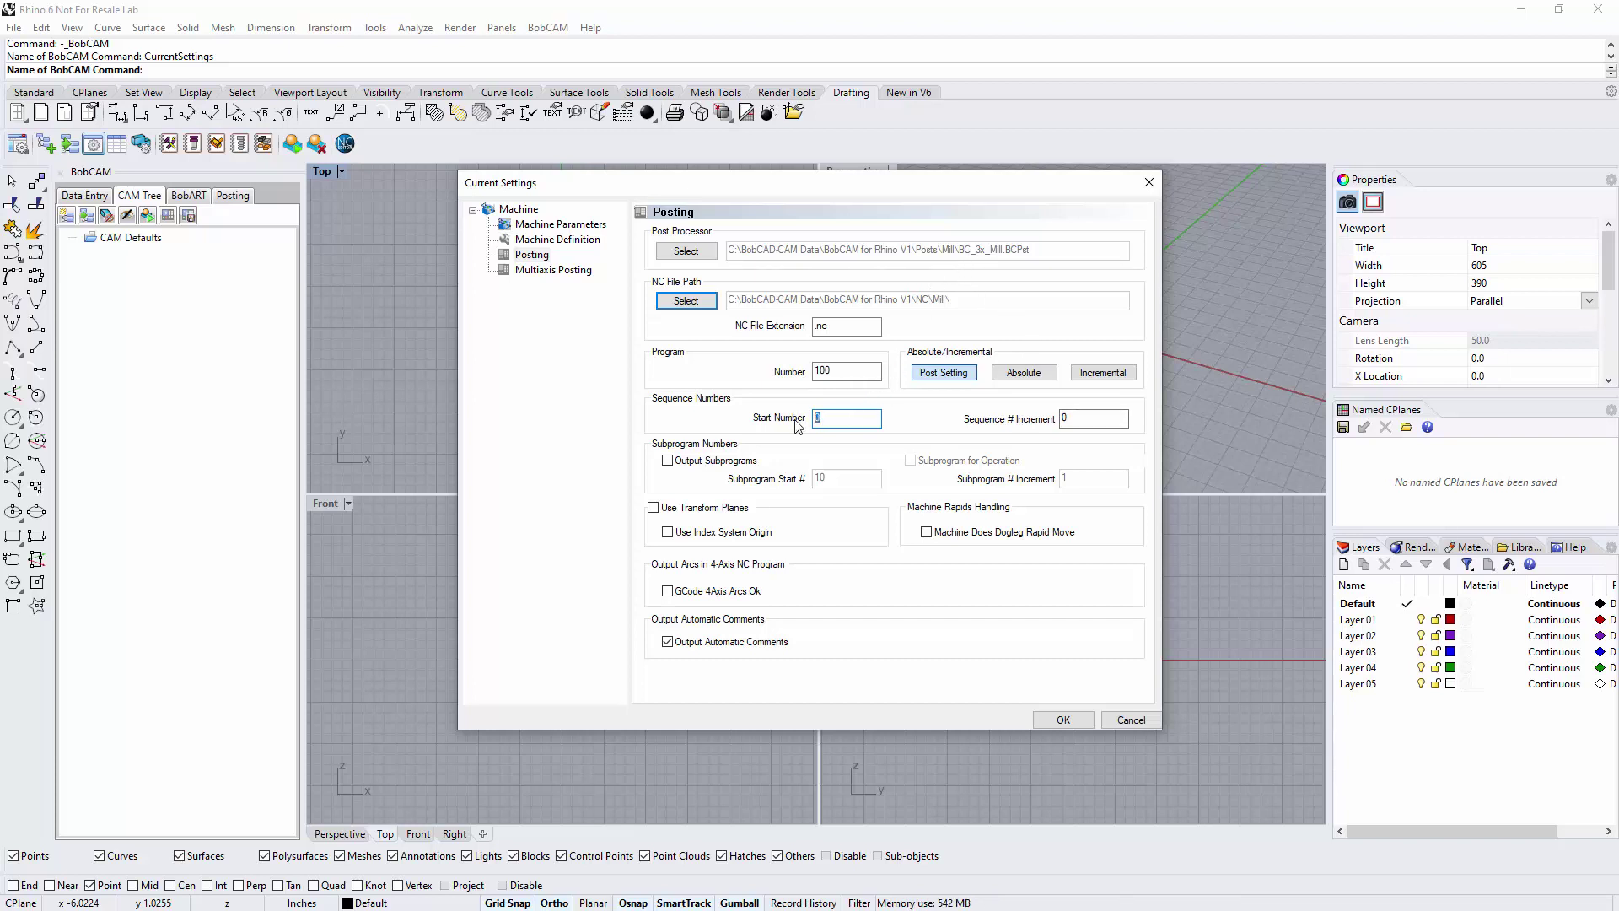
type("1")
key("Tab")
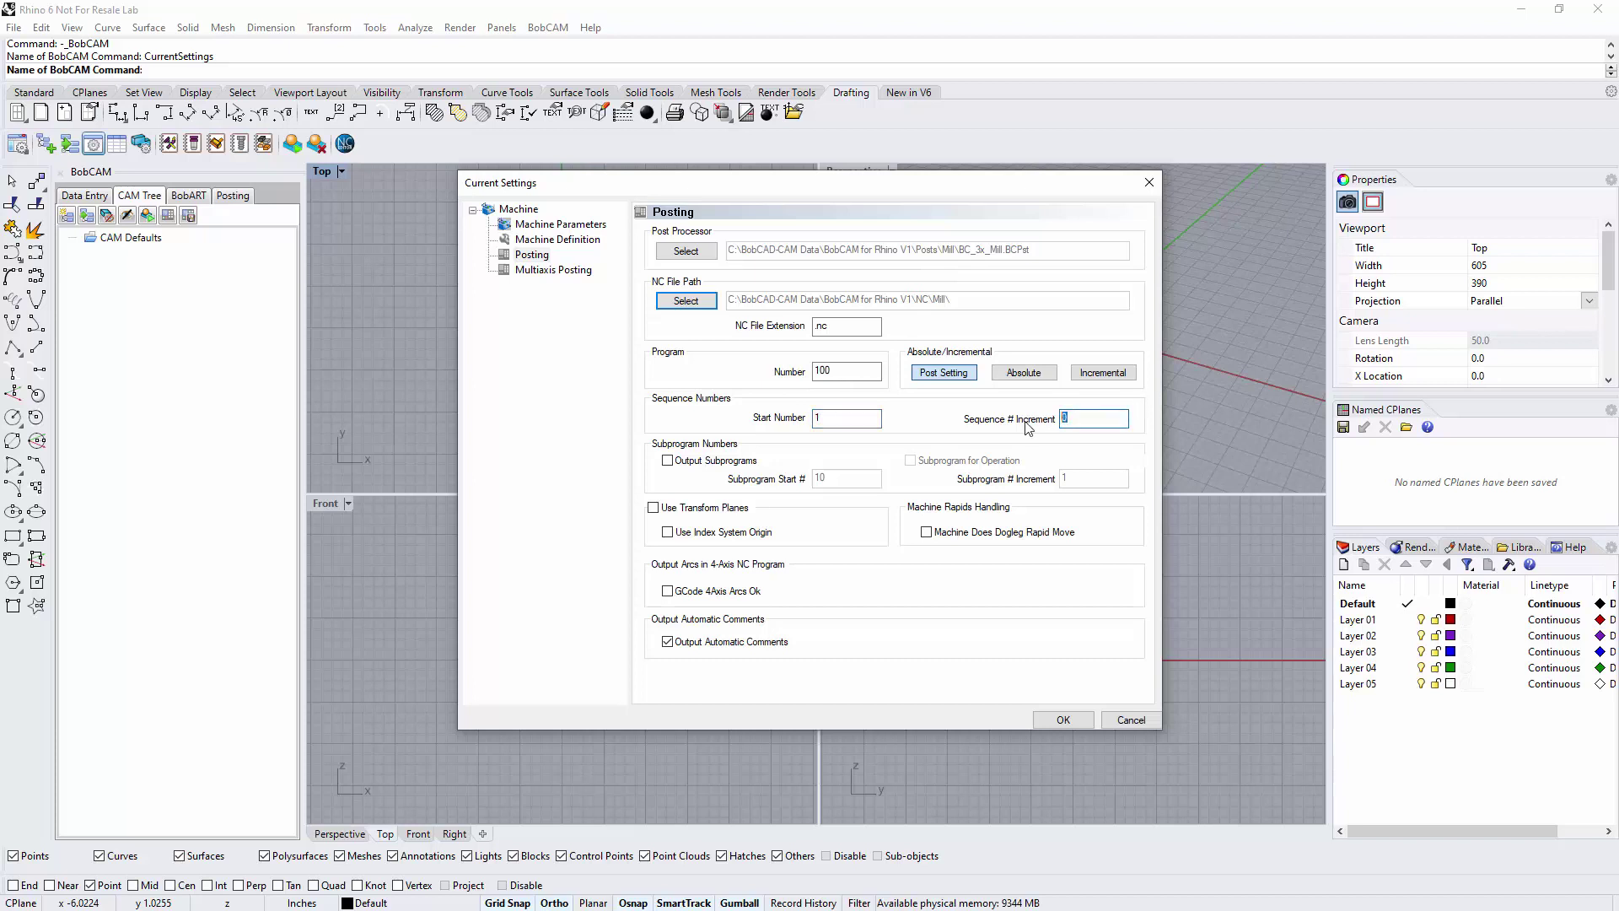
type("1")
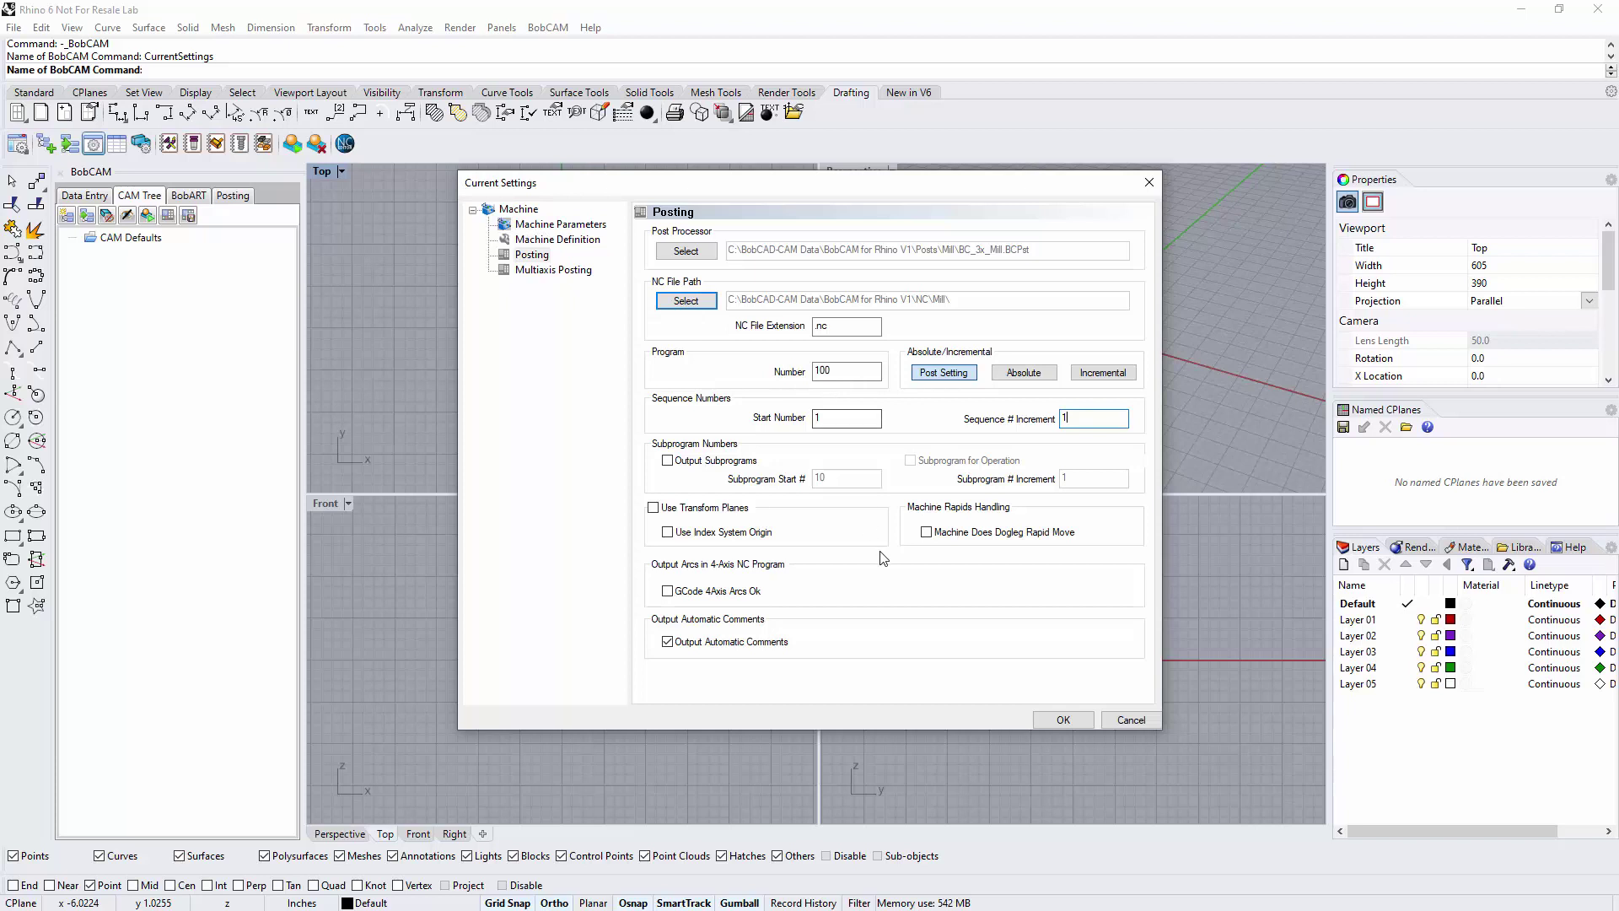
Review the dogleg rapid move option and the multiaxis posting settings, and accept the current settings.
left_click(929, 534)
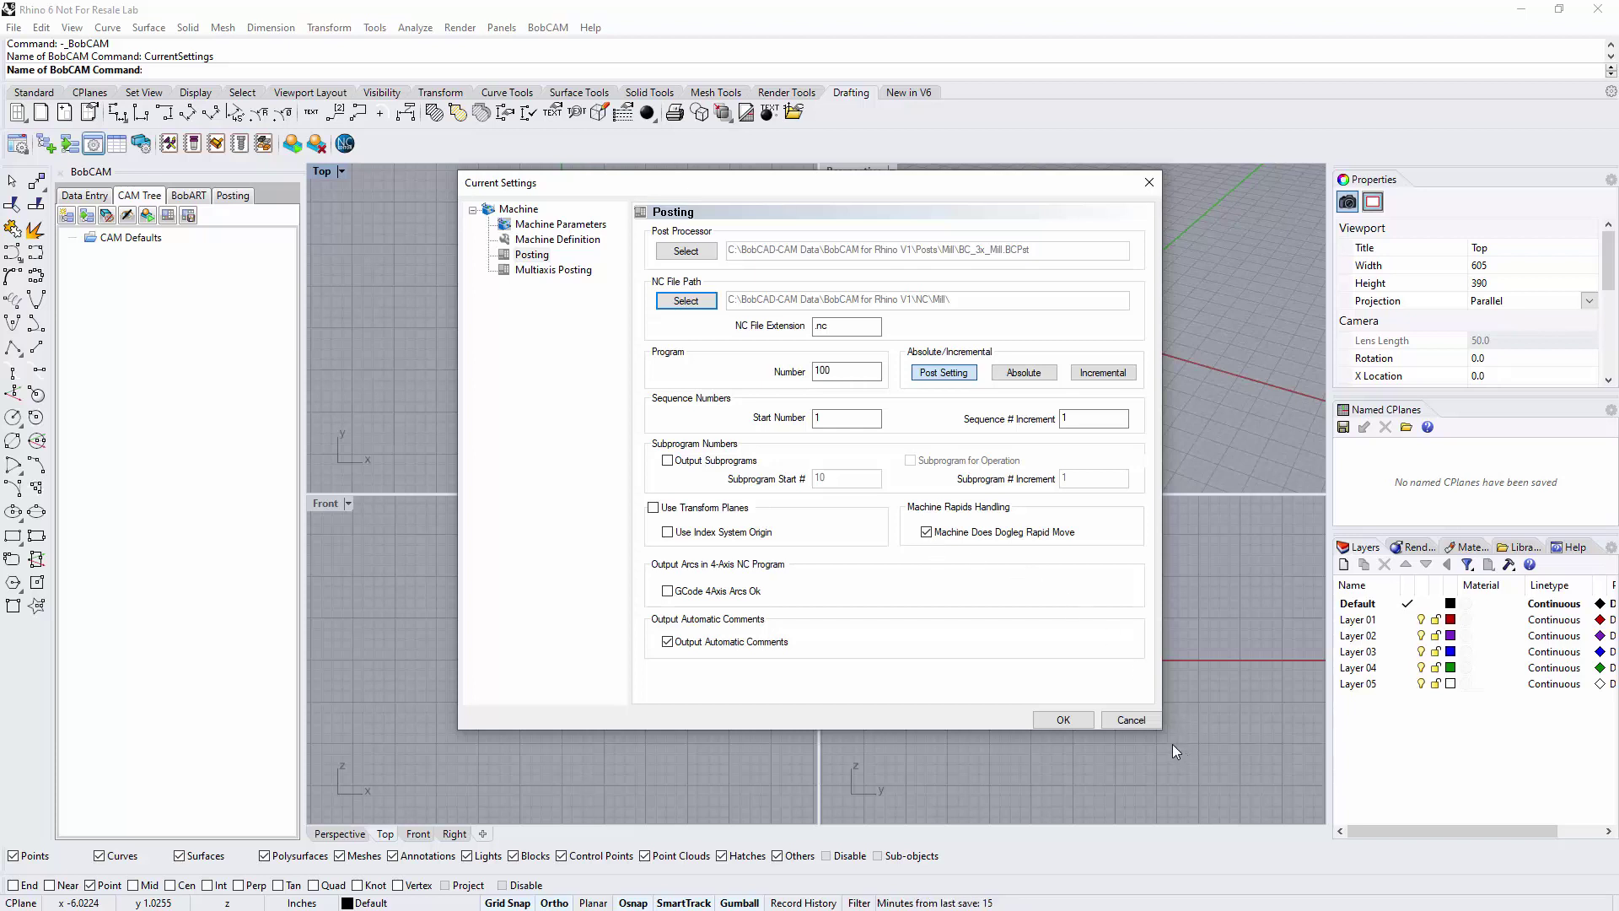
left_click(926, 533)
left_click(560, 273)
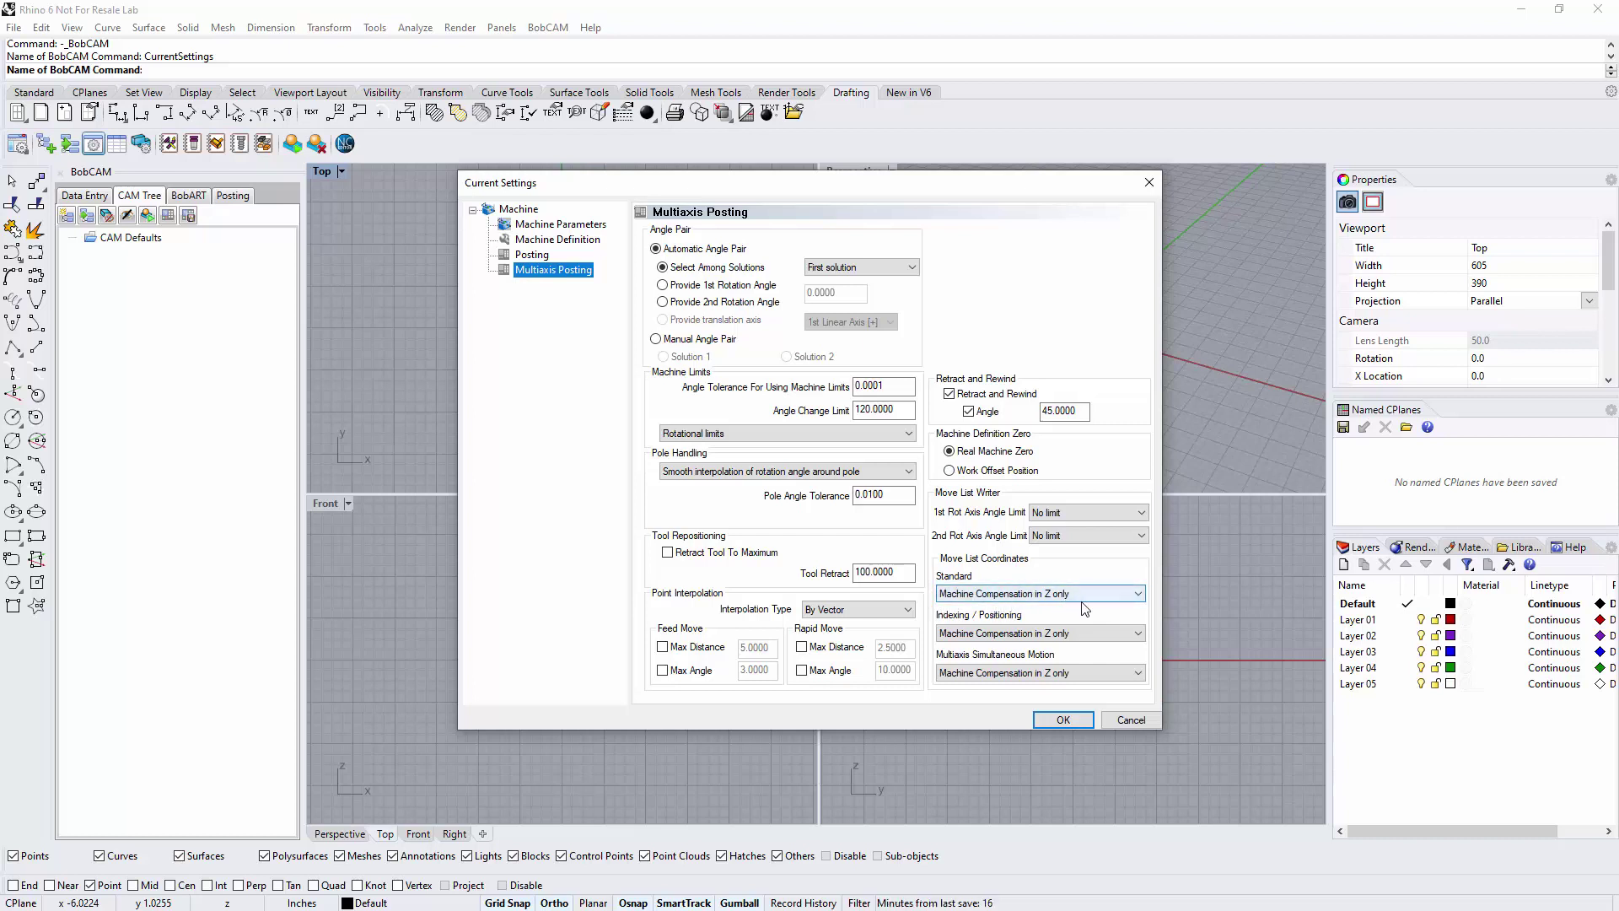
left_click(1063, 719)
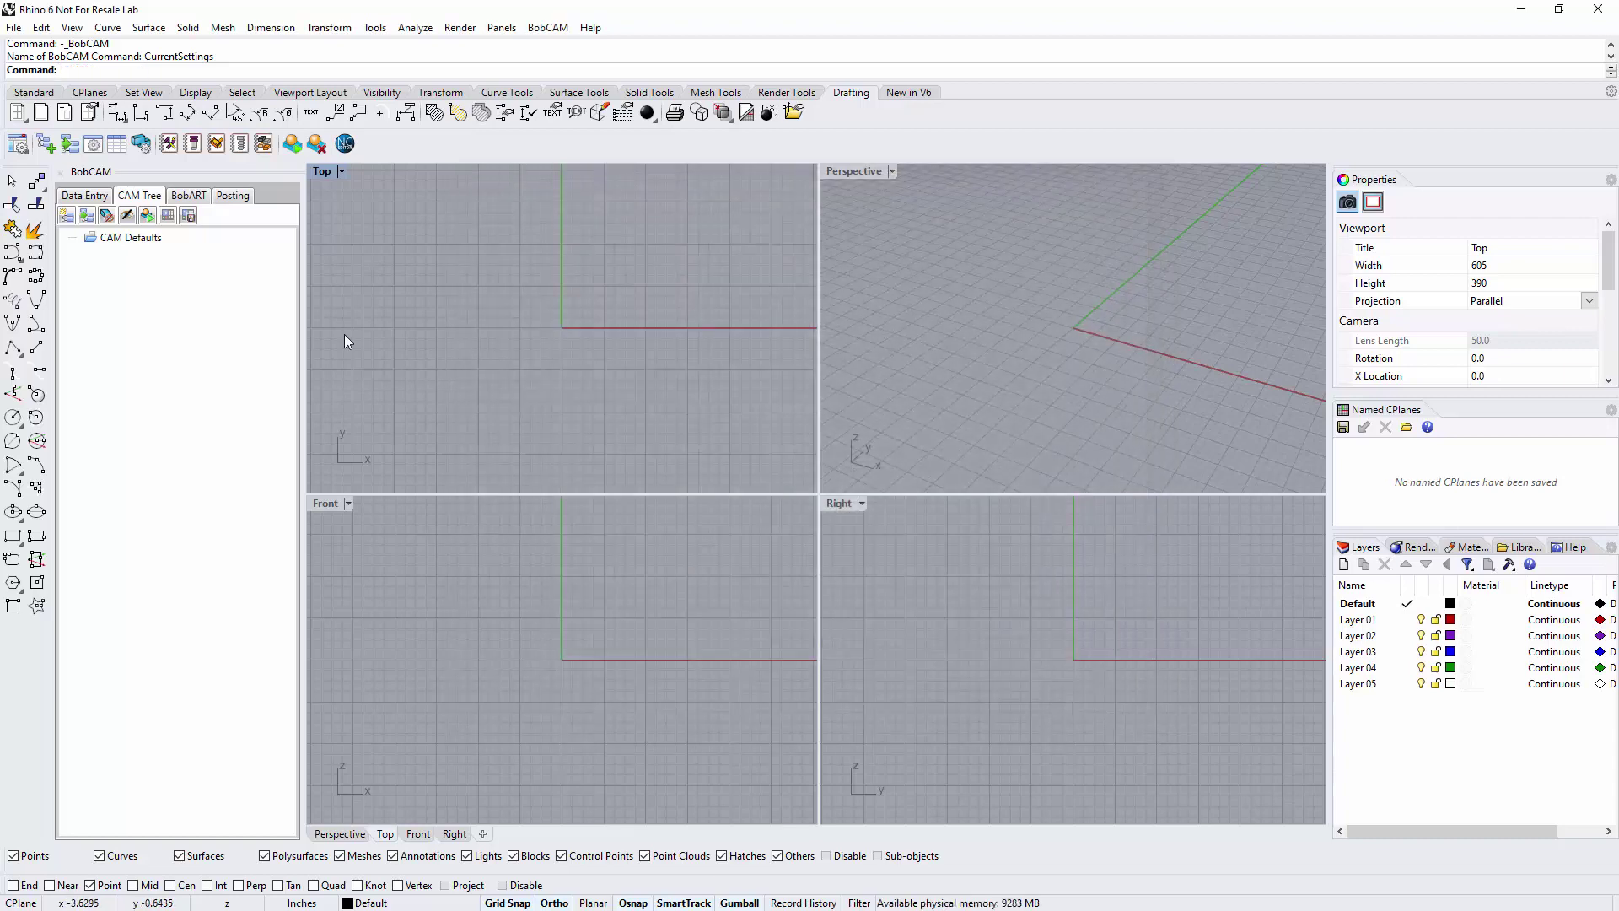
Examine the cutting condition parameters, including the drill's Length Through Cut, and close them.
left_click(118, 145)
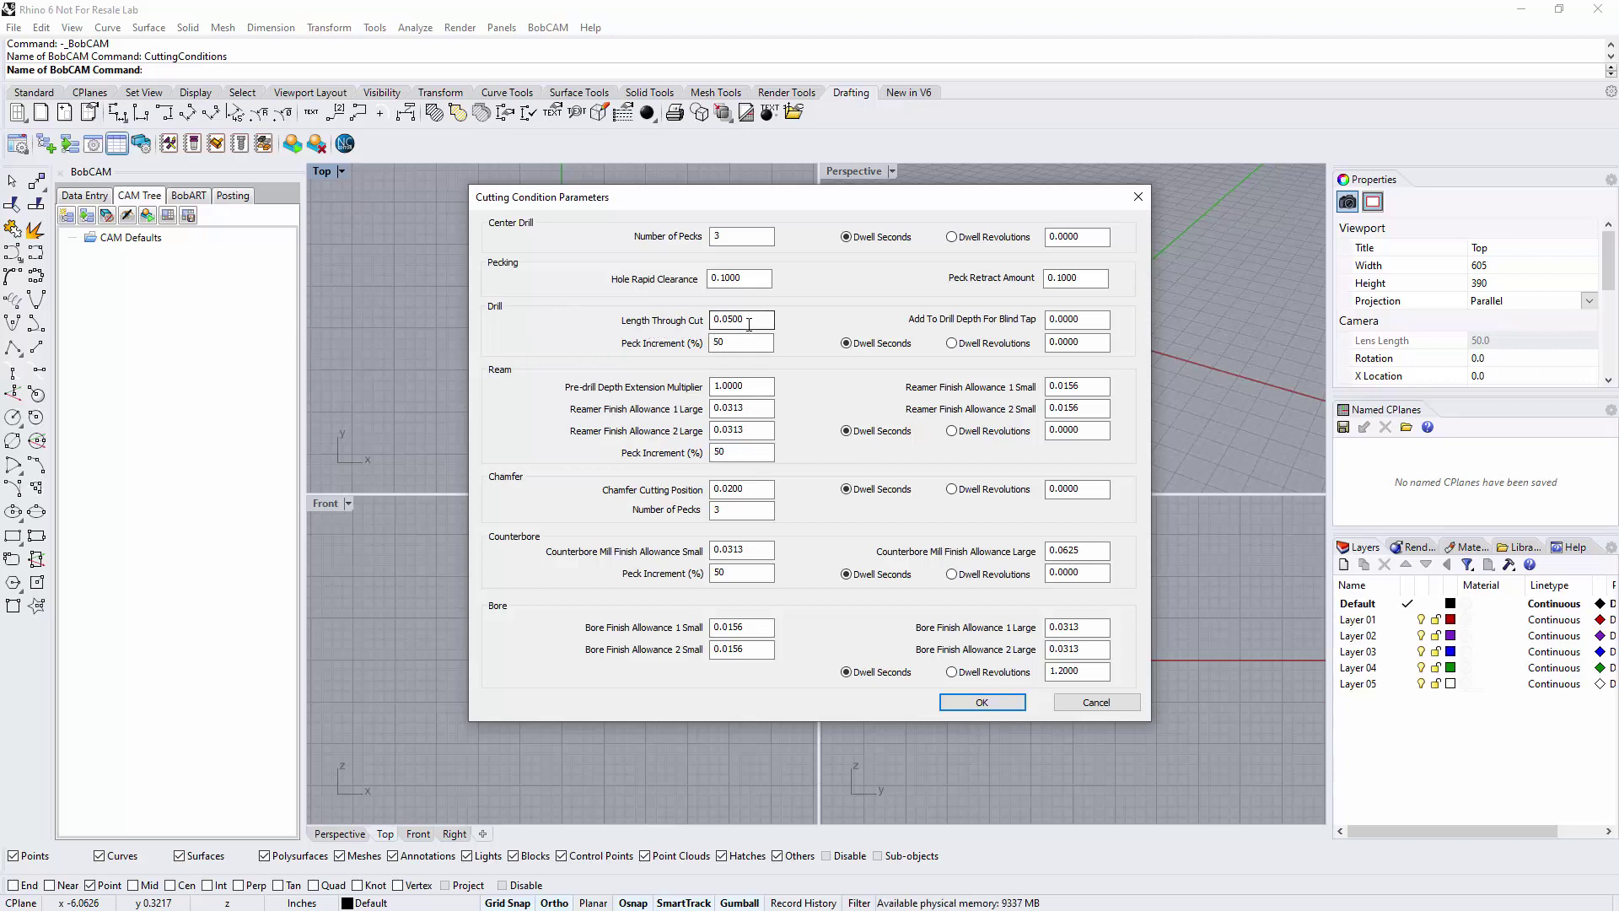
left_click_drag(760, 322, 694, 320)
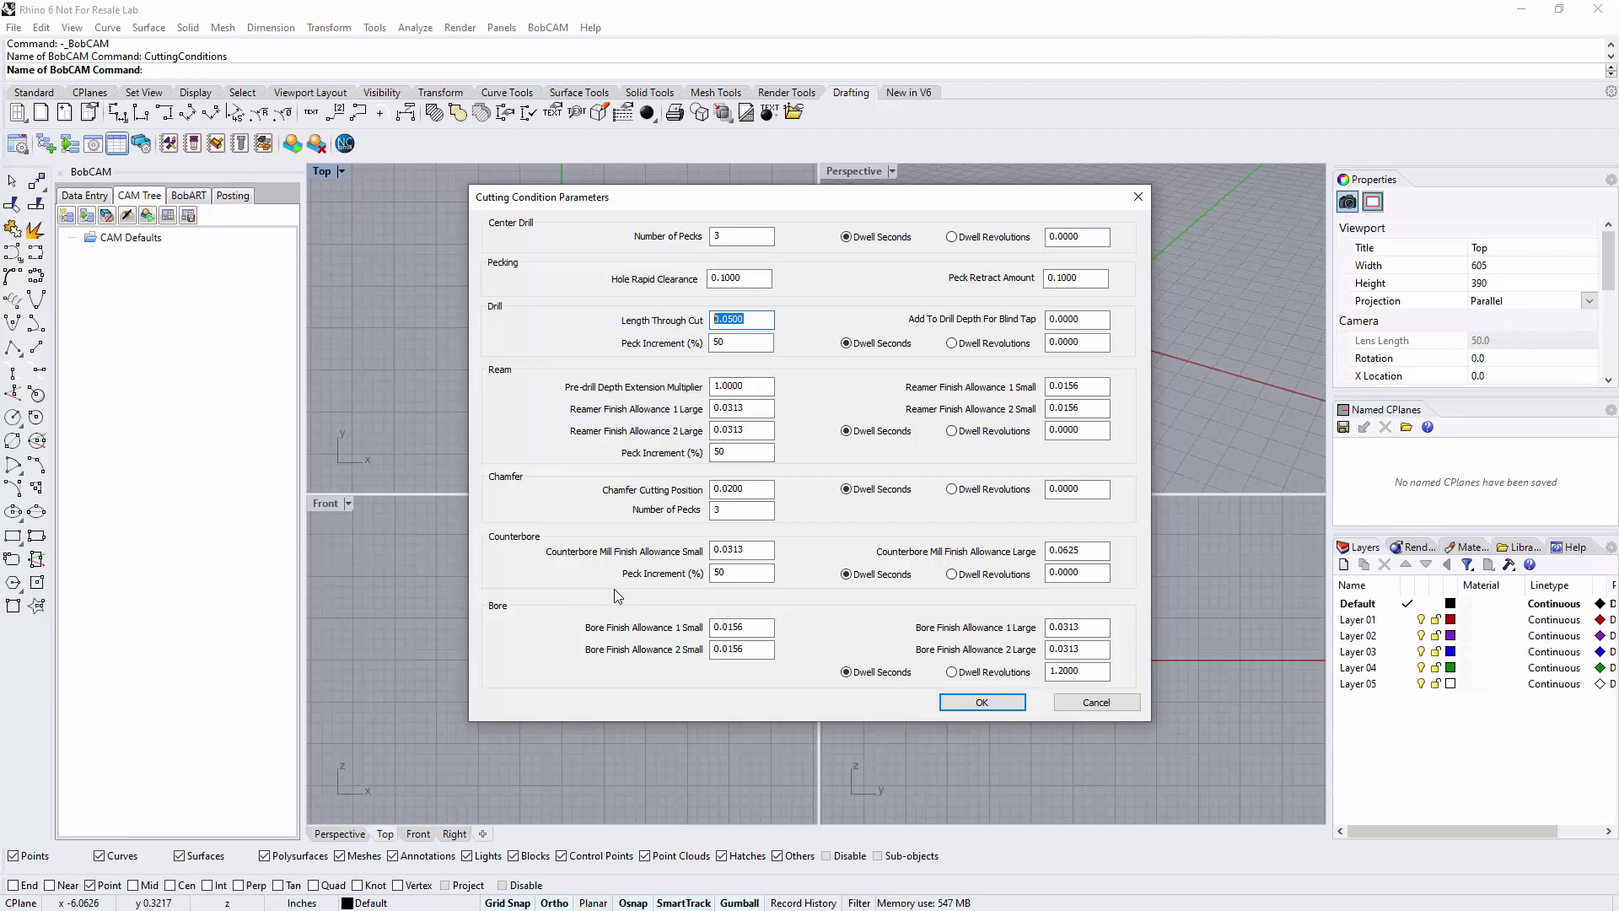
left_click(970, 703)
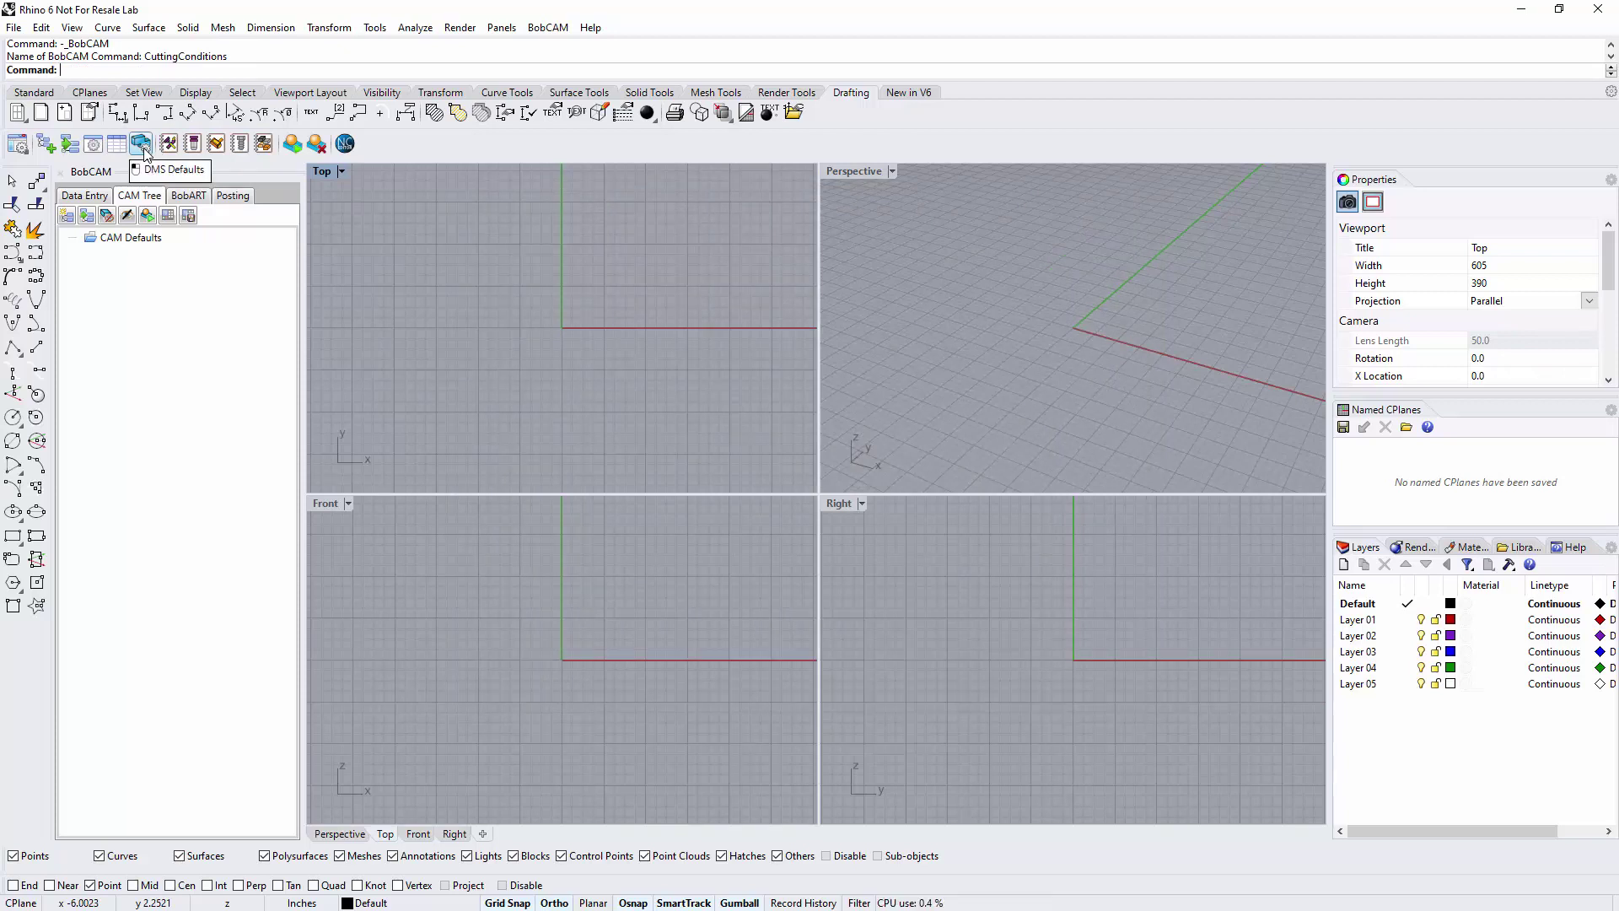
Open the DMS Defaults and view the operations in the Center Drill template under Mill Hole Templates.
left_click(142, 145)
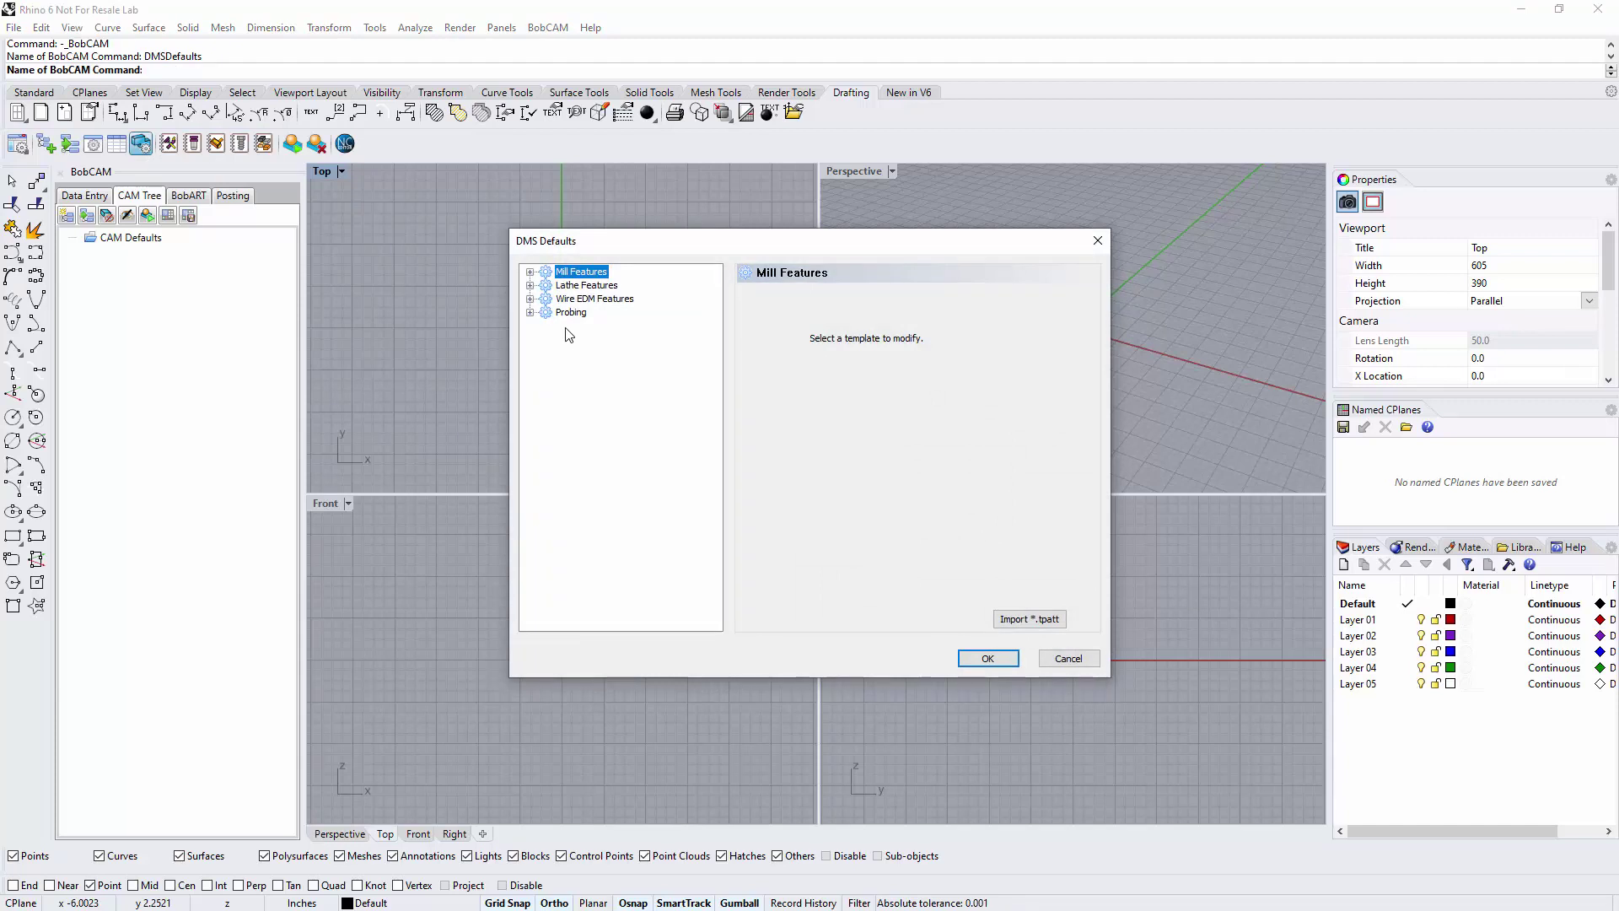
left_click(529, 272)
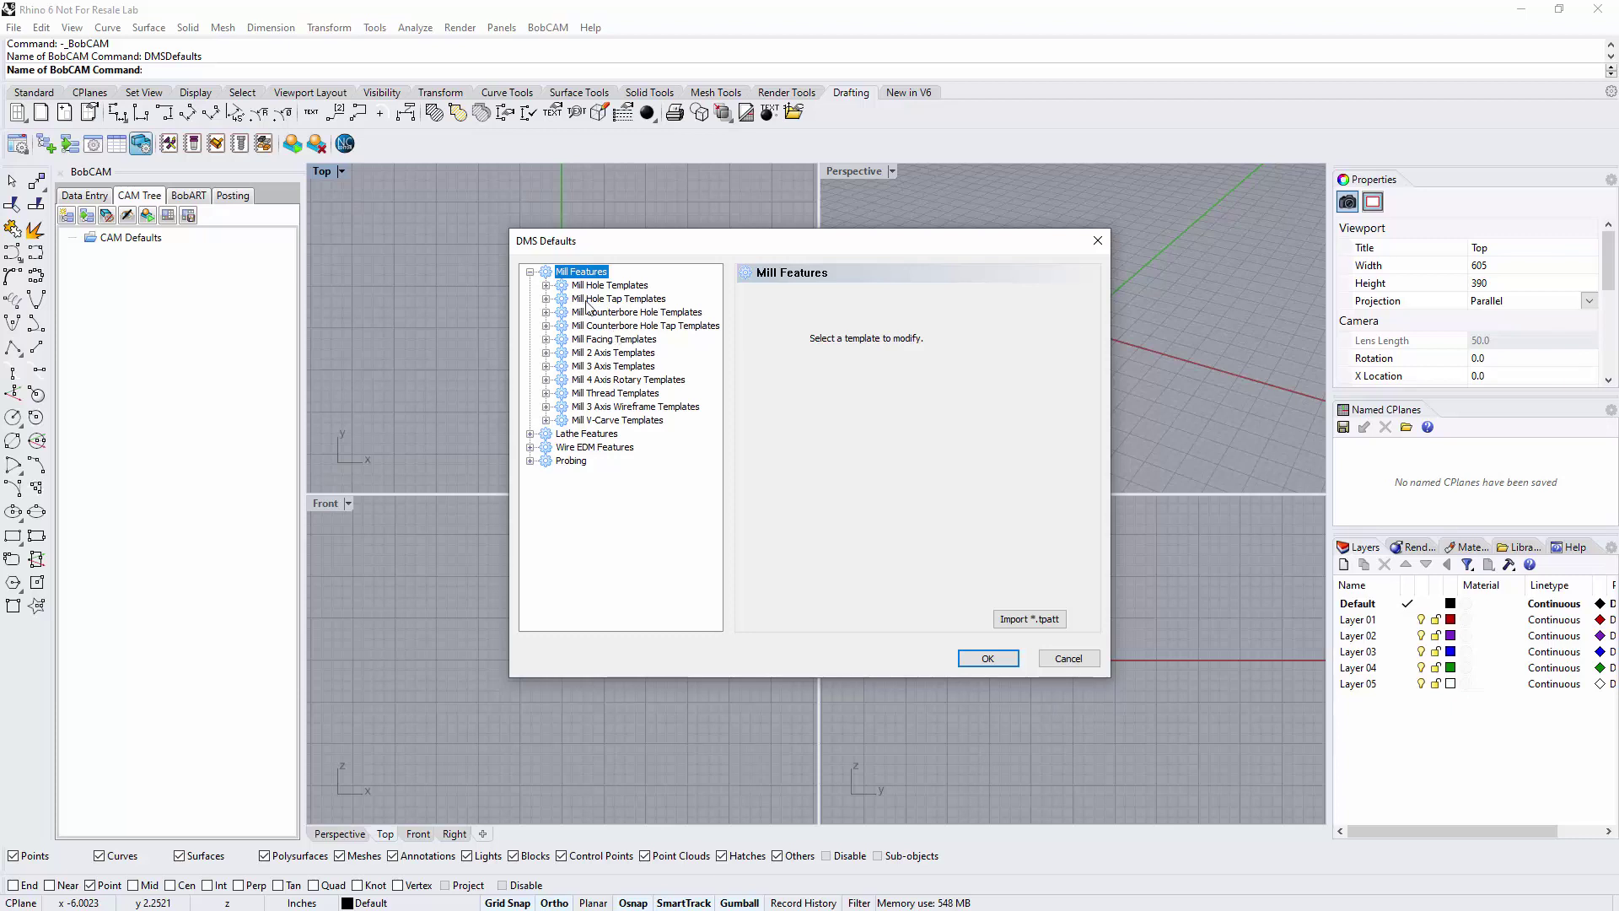
left_click(545, 285)
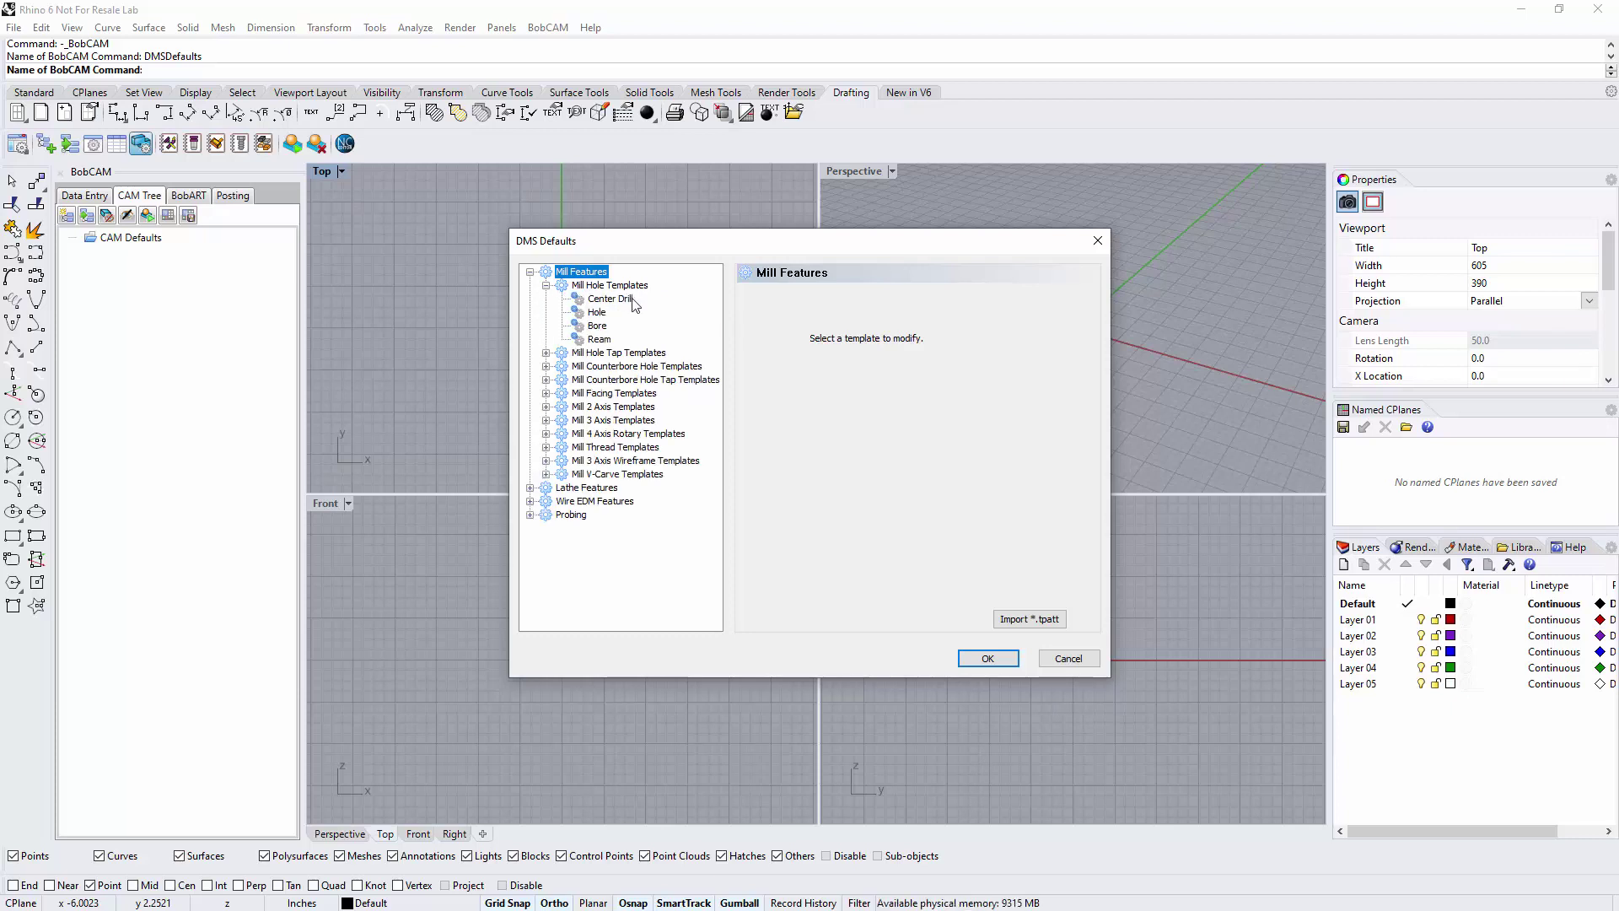
left_click(603, 300)
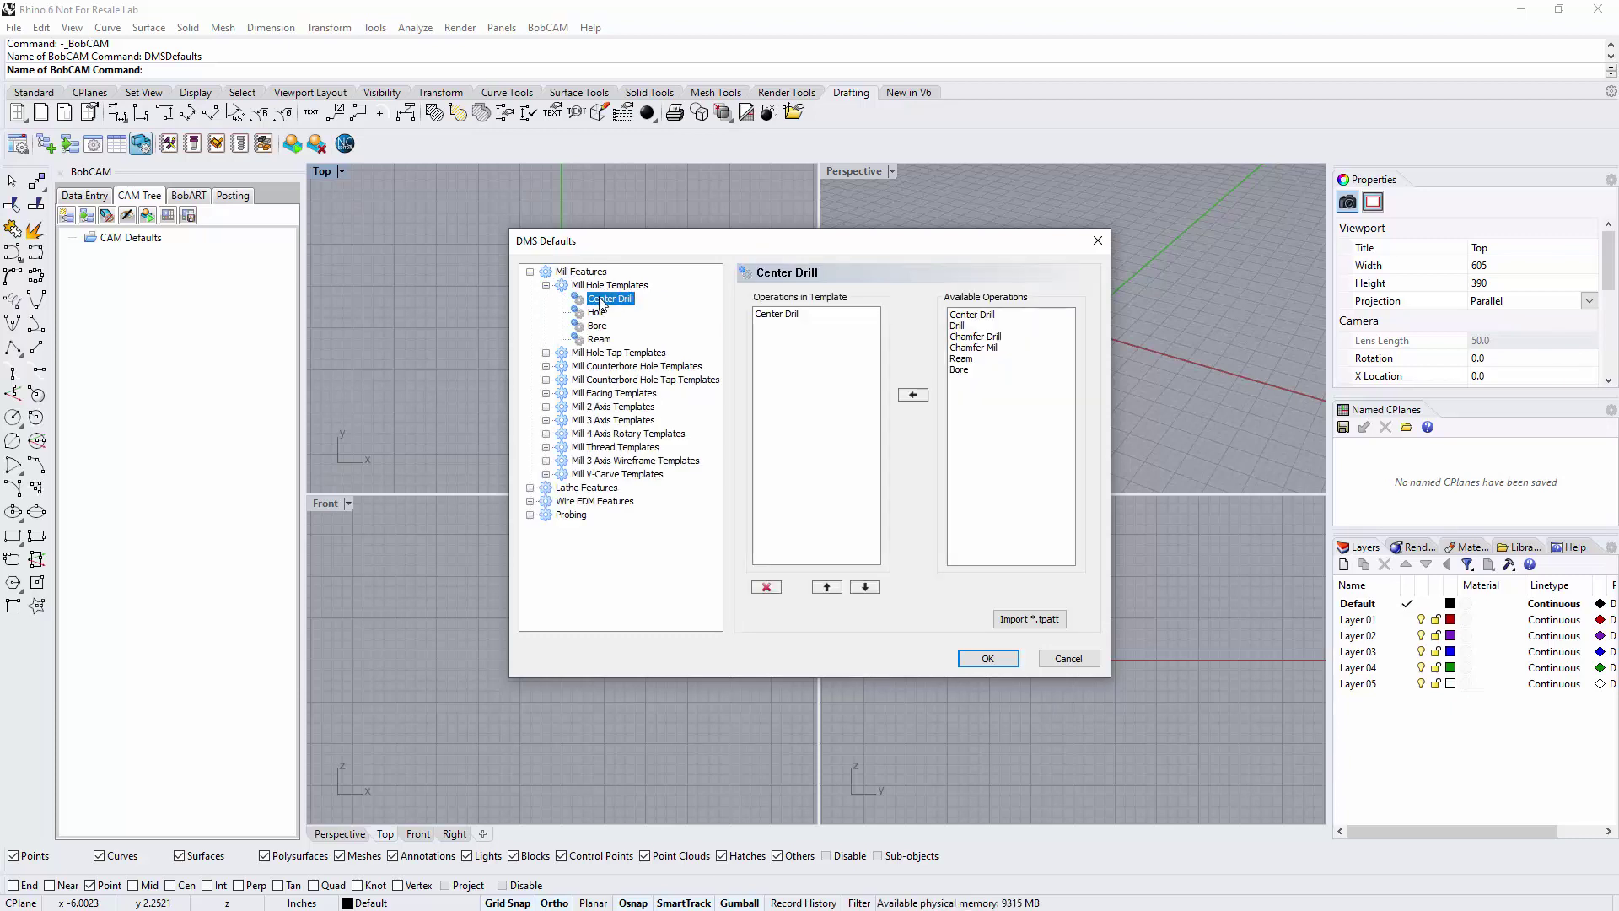
Remove the Center Drill operation from the Hole template under Mill Hole Templates.
left_click(598, 312)
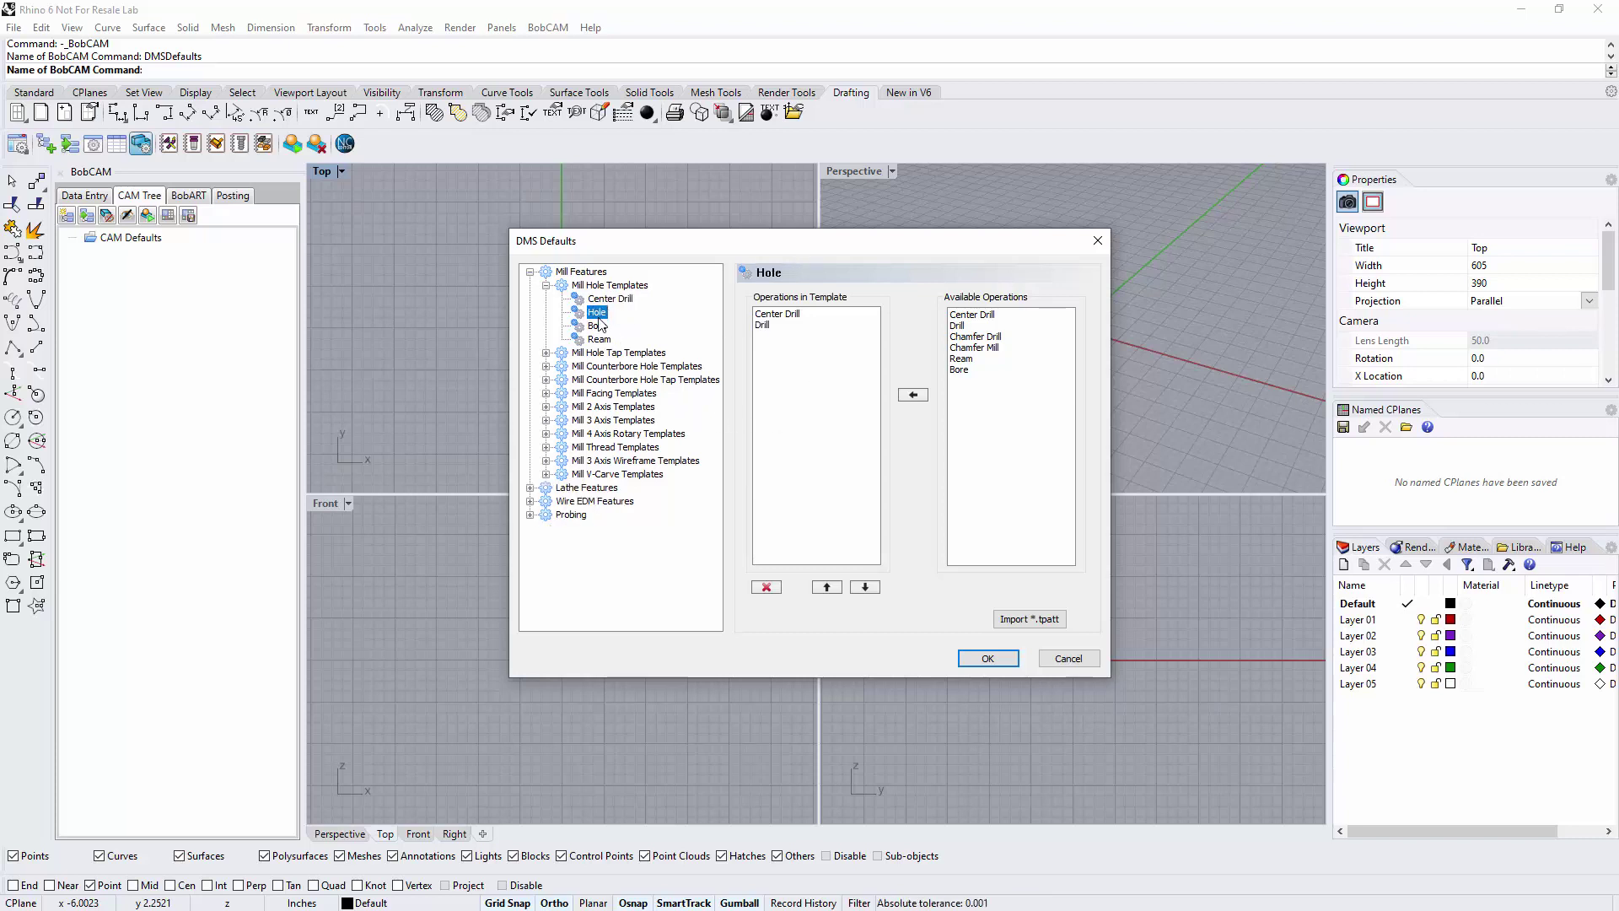
left_click(781, 315)
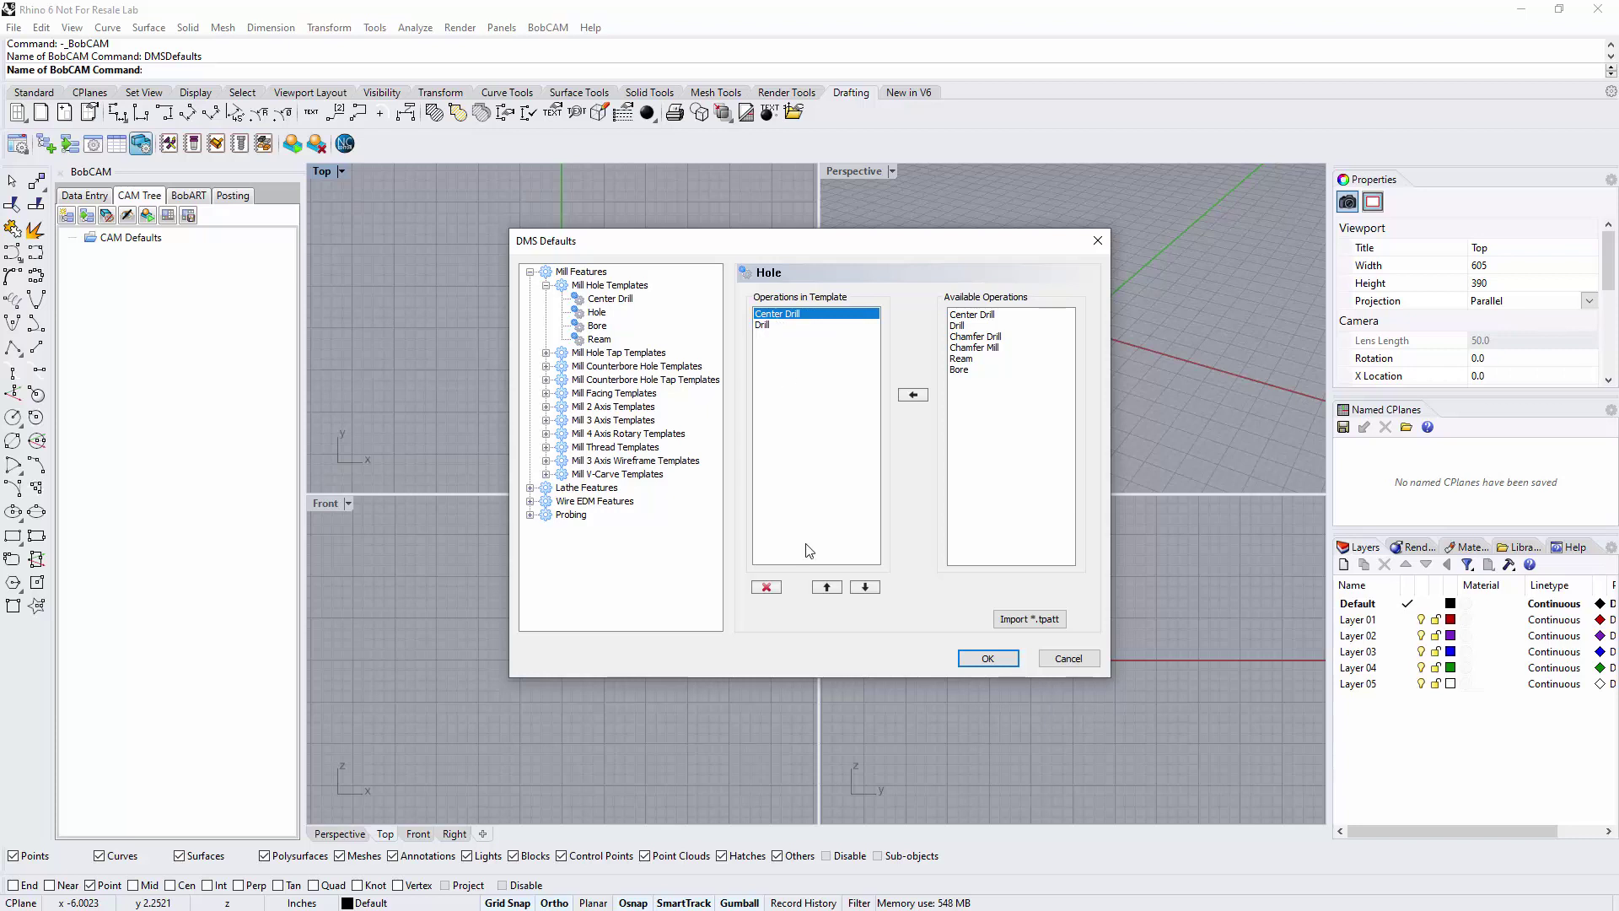
left_click(767, 587)
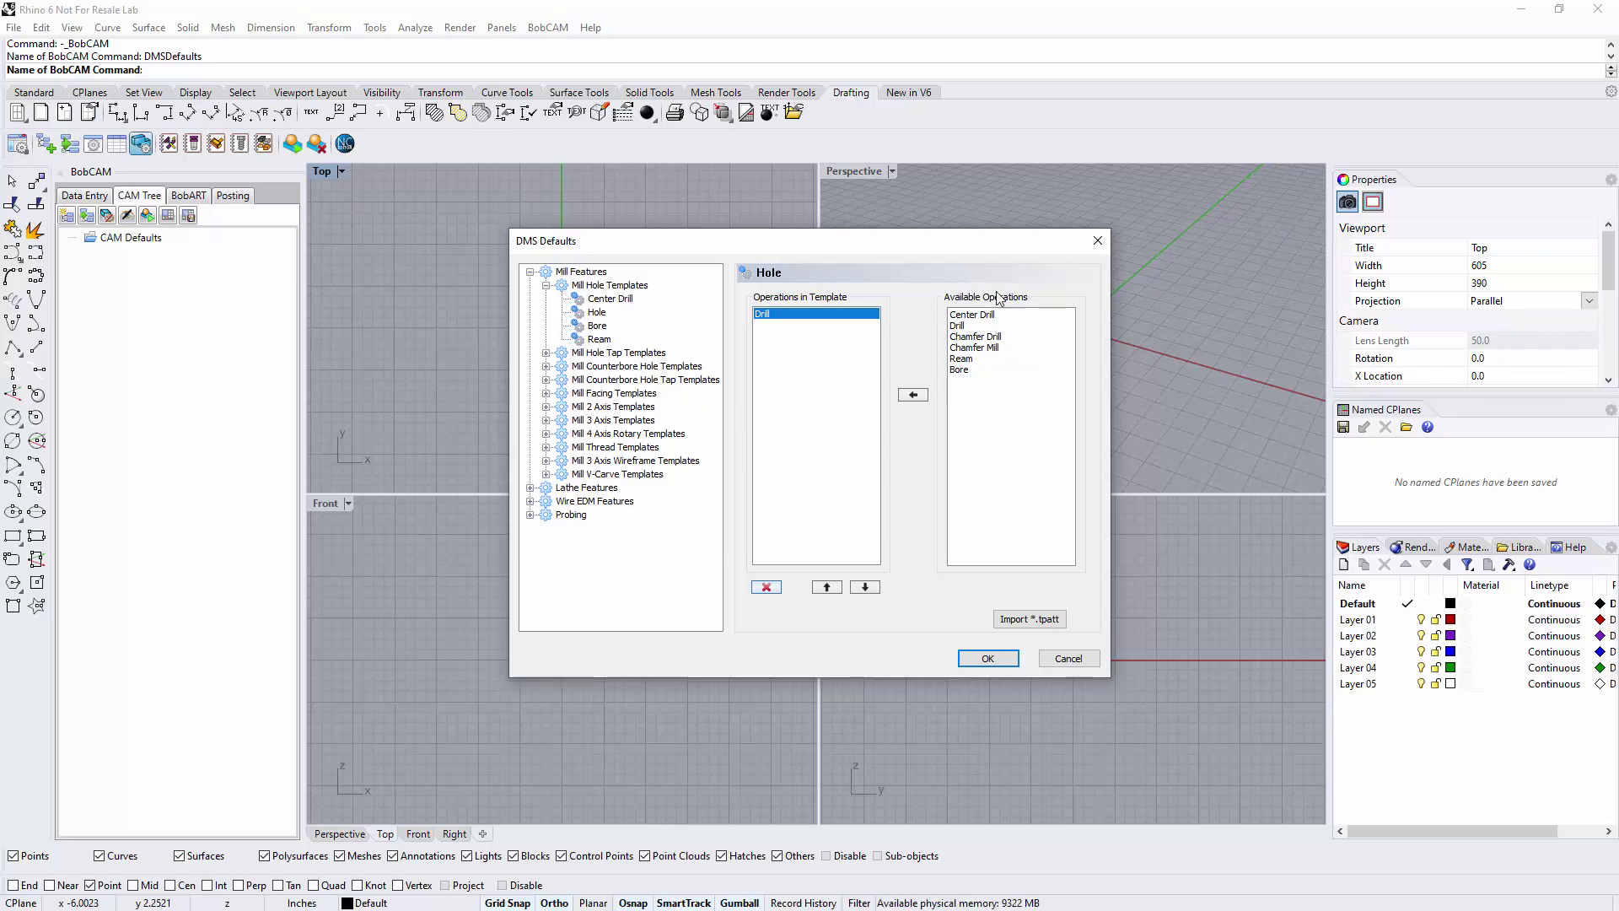
Add Center Drill back to the Hole template ahead of Drill and accept the DMS Defaults.
left_click(963, 316)
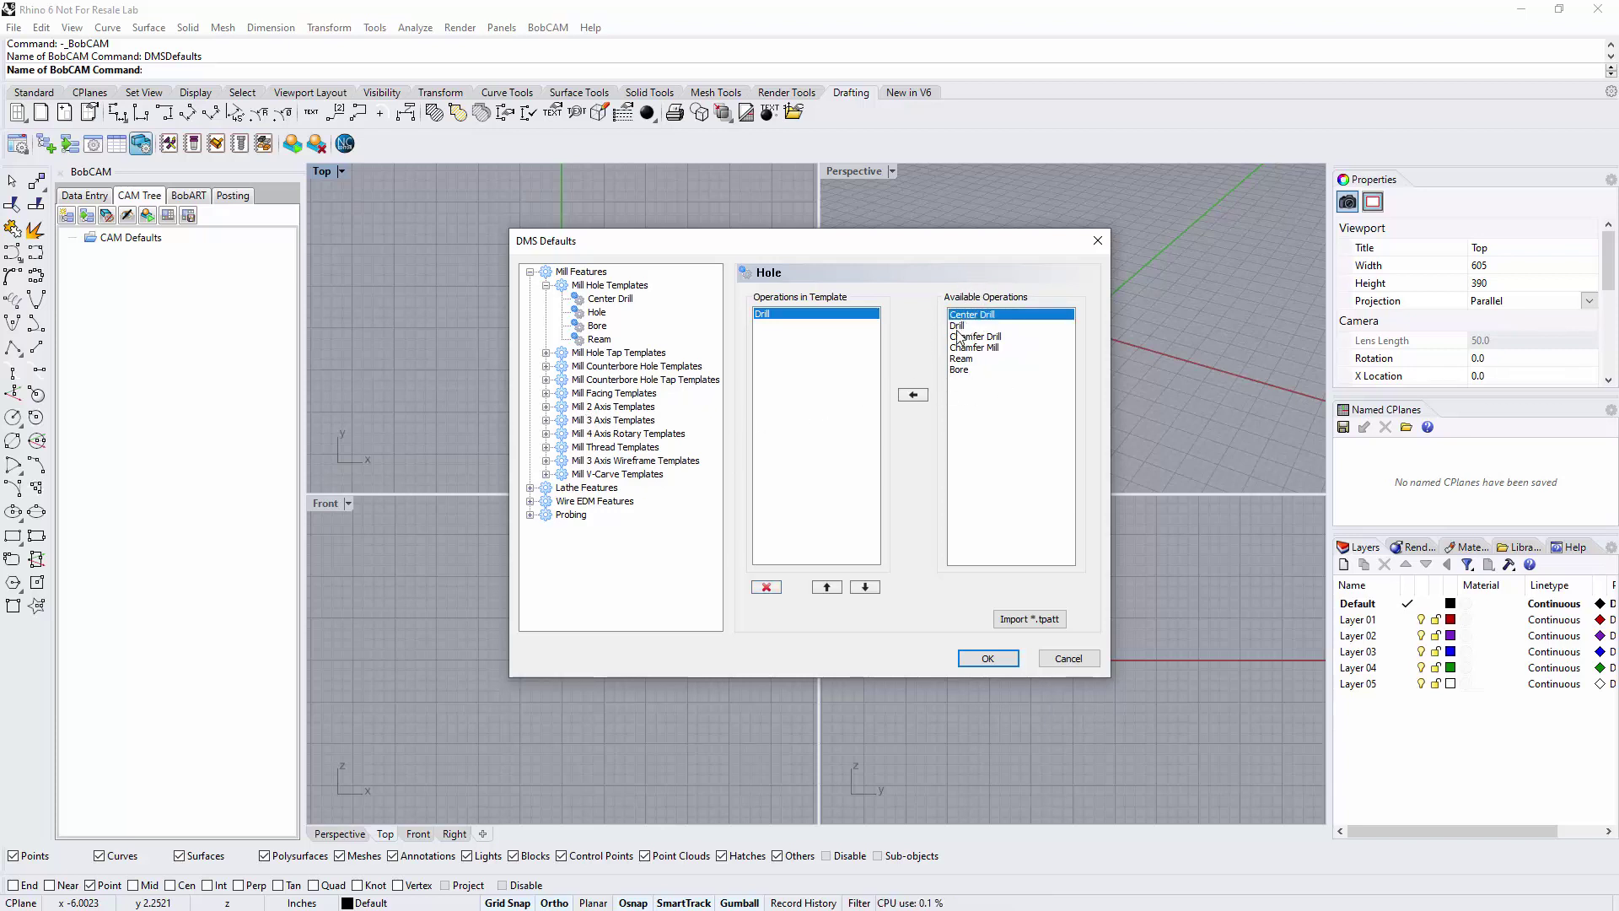
left_click(913, 394)
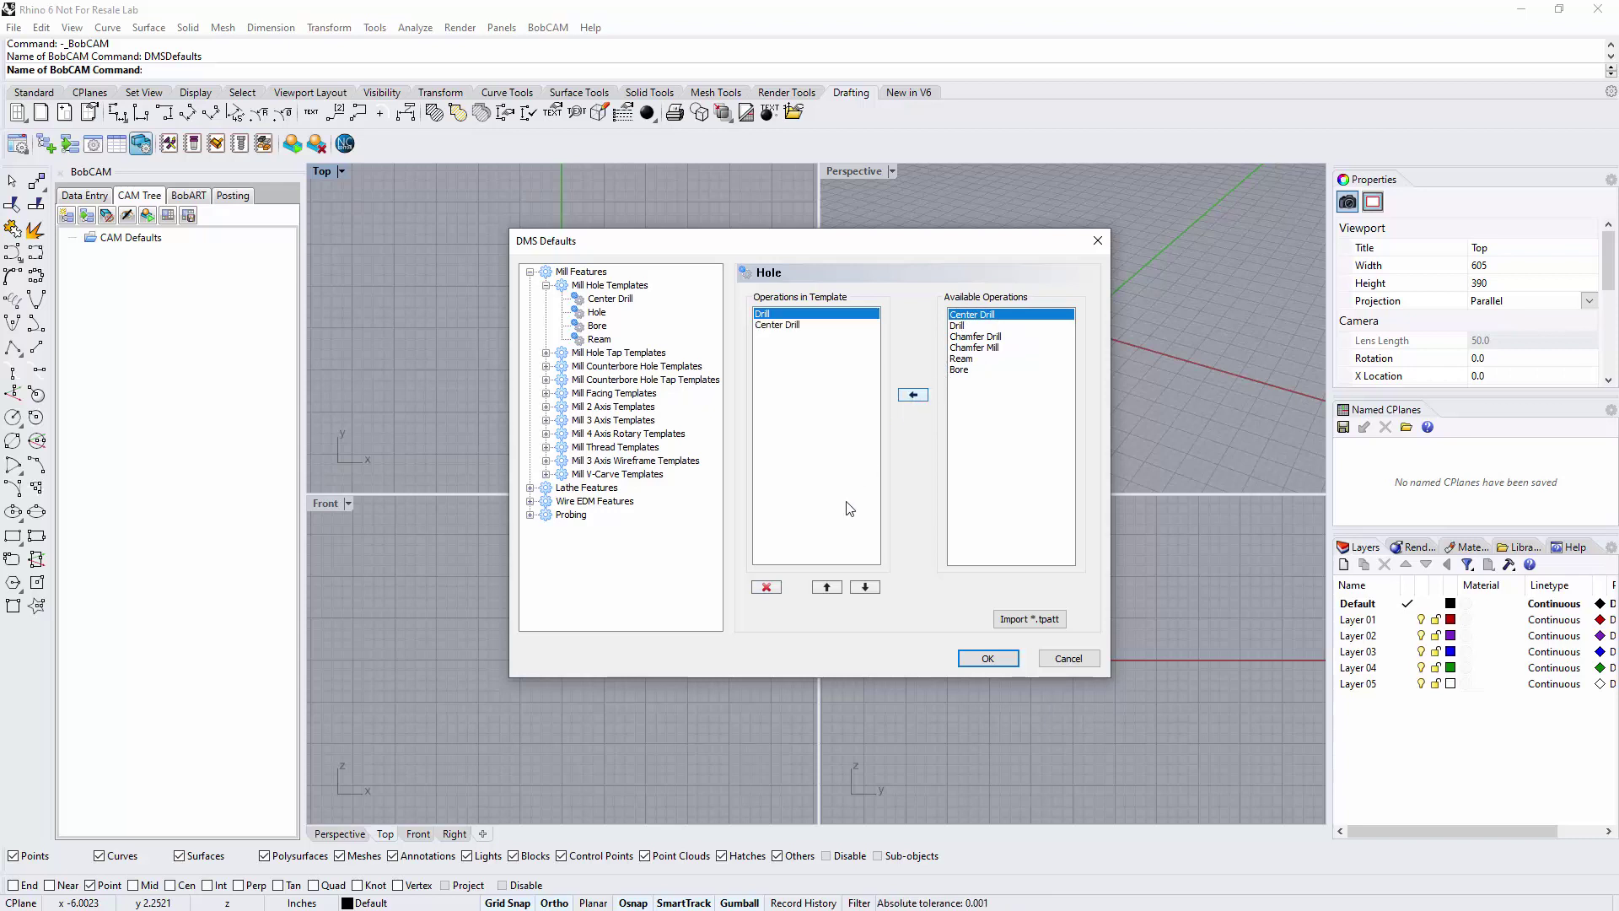
left_click(865, 588)
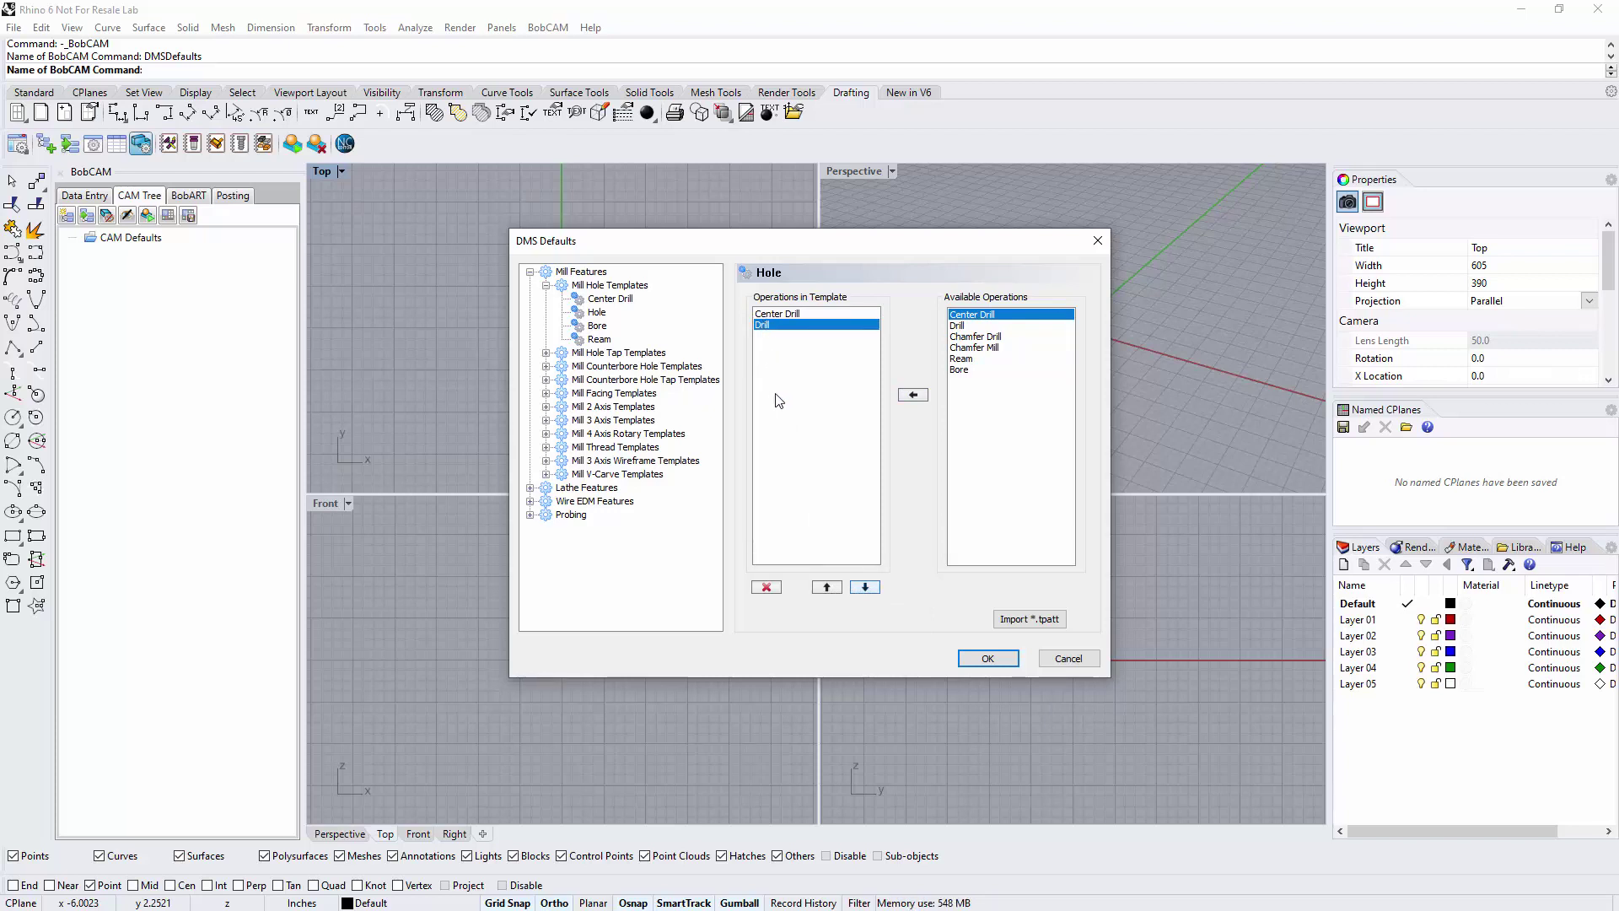
left_click(791, 313)
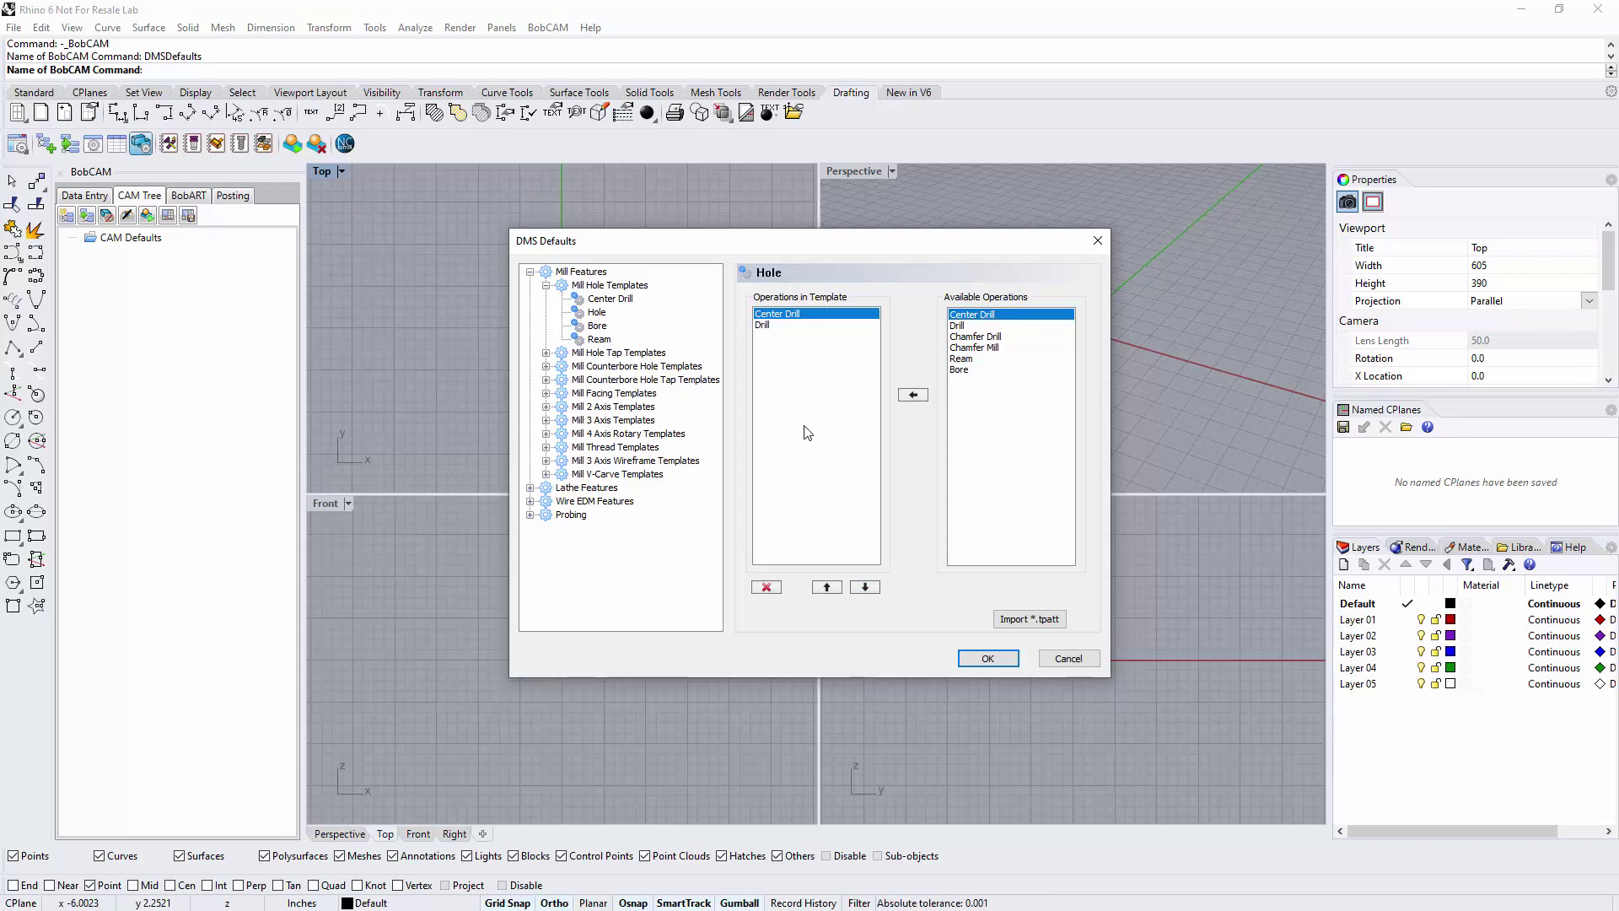
left_click(987, 659)
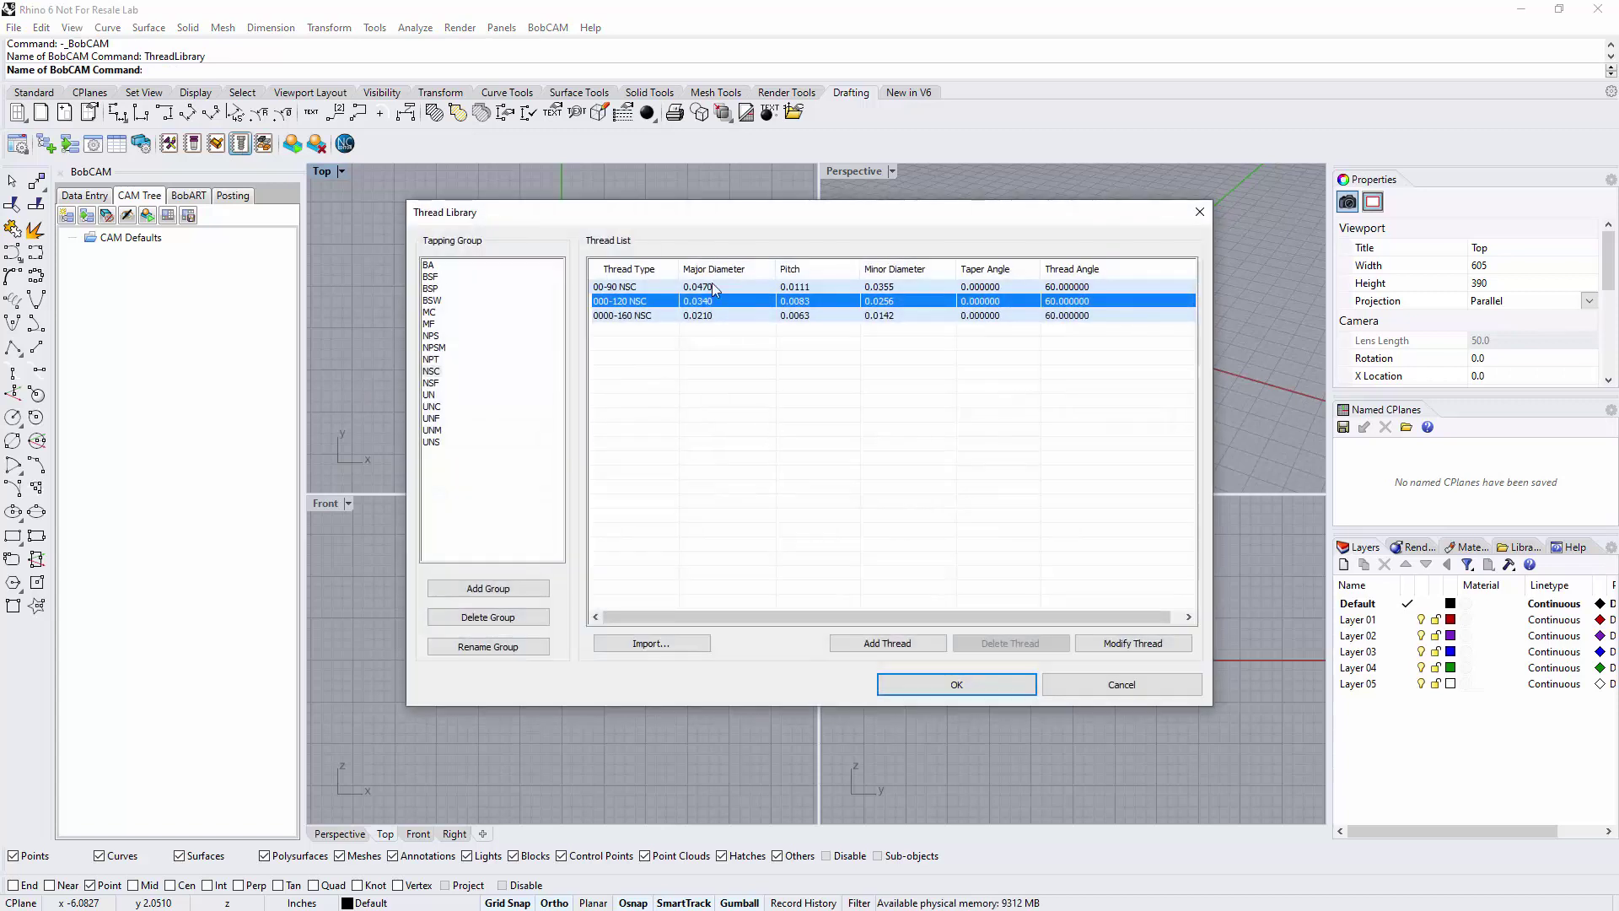
Browse the Thread Library's tapping groups, including the NPSM, NPT, UN, UNC and UNF thread lists.
left_click(431, 349)
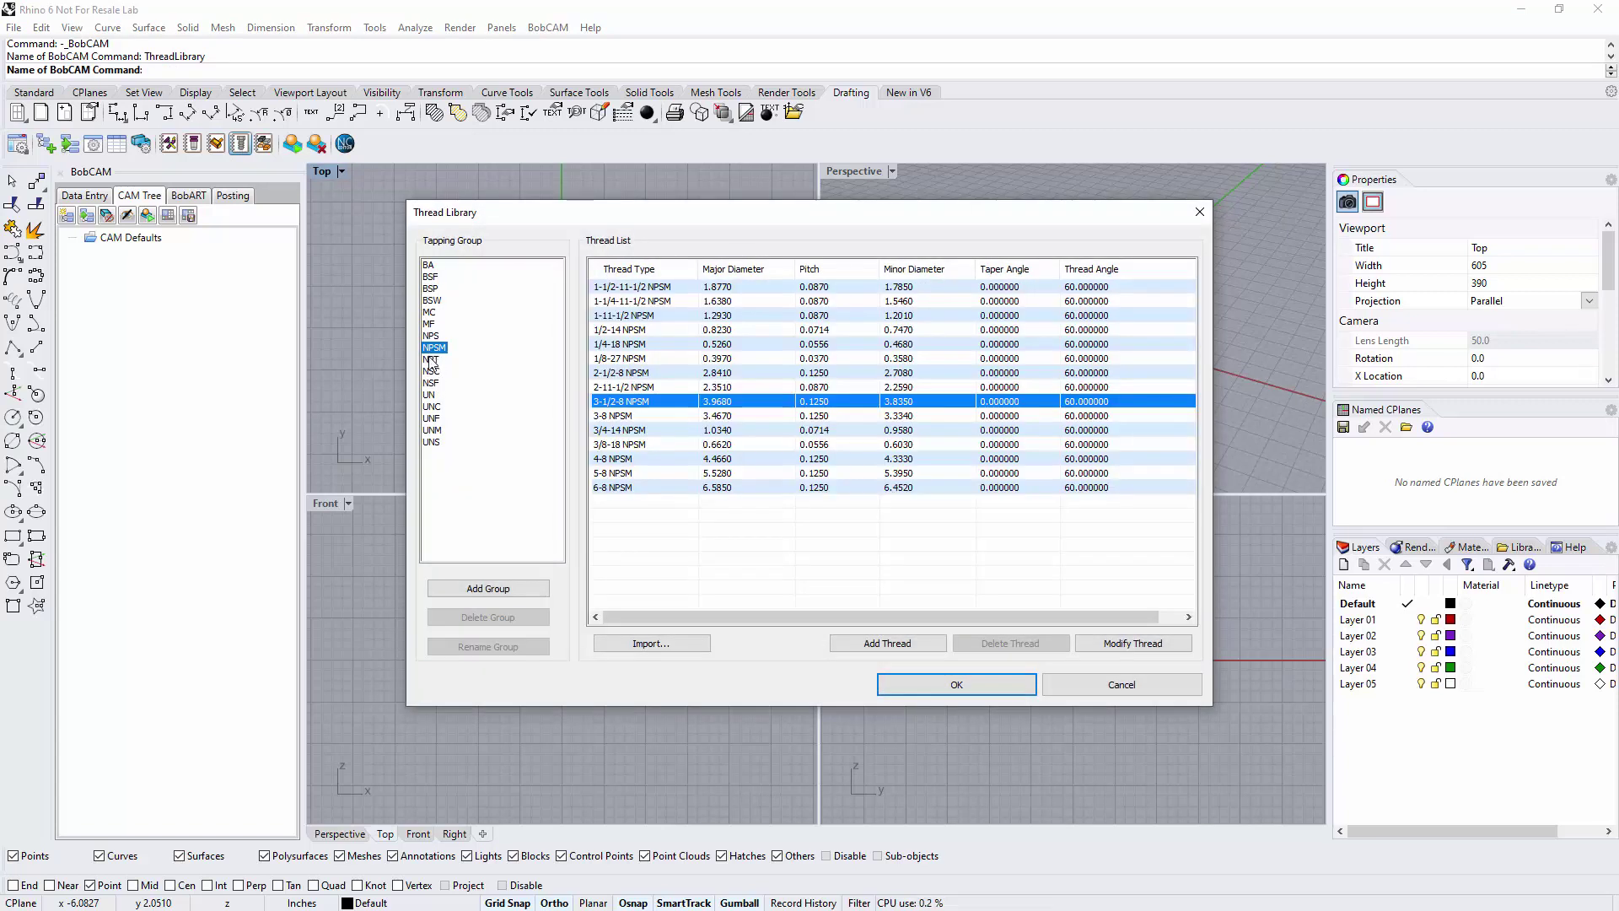
left_click(429, 360)
left_click(430, 396)
left_click(430, 407)
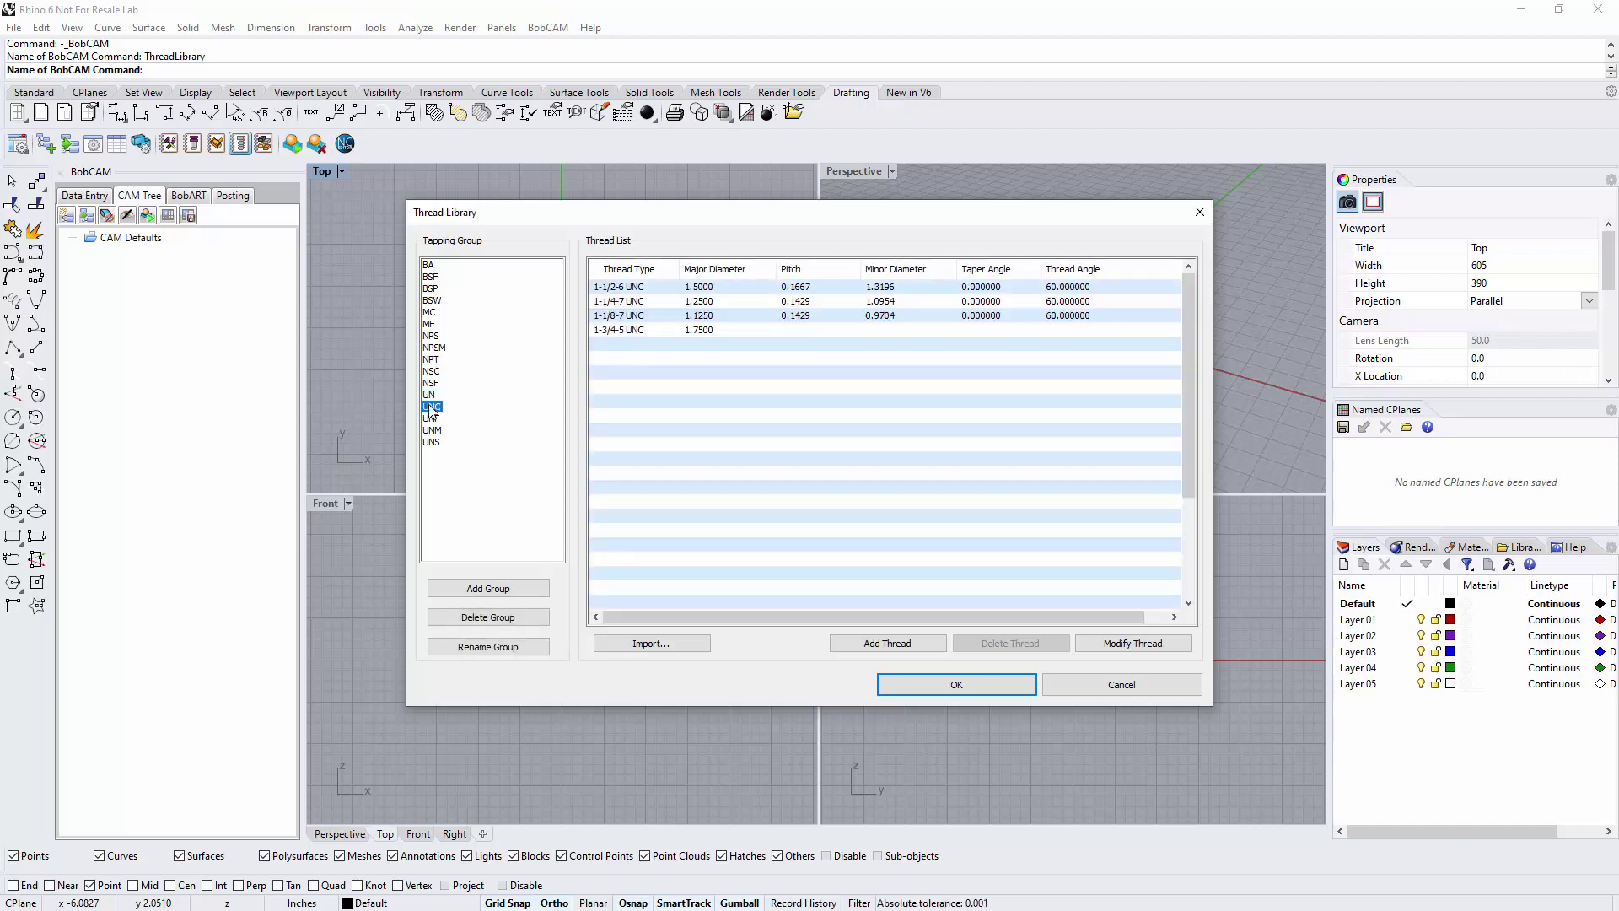
key("Up")
key("Up")
key("Up")
key("Up")
key("Up")
key("Up")
key("Up")
key("Up")
key("Up")
key("Up")
key("Up")
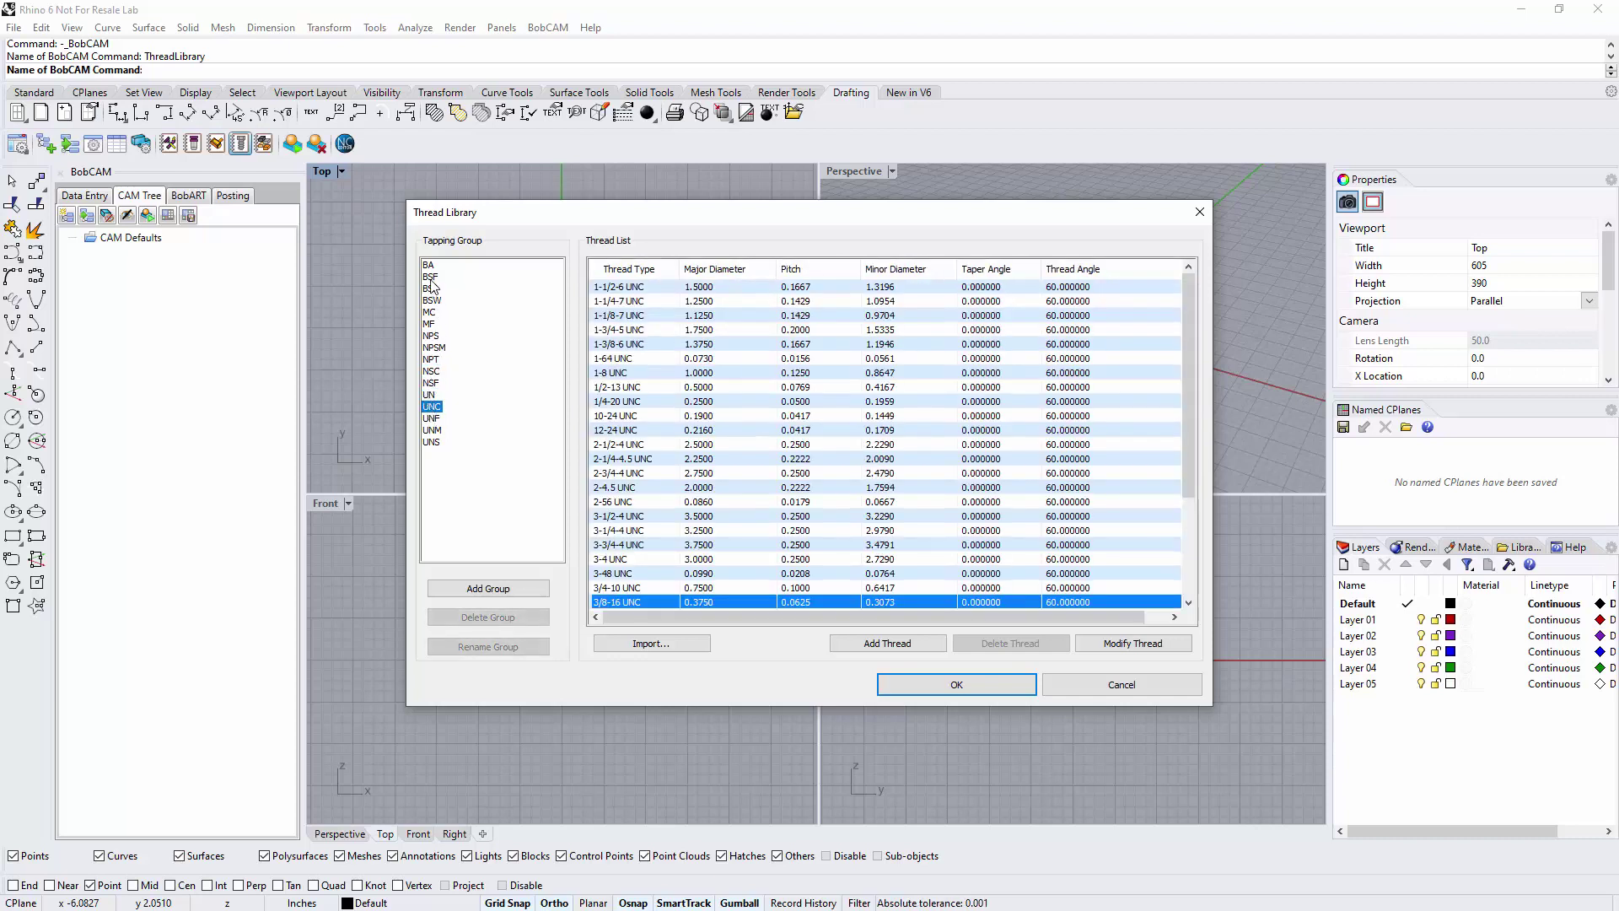
left_click(431, 407)
left_click(431, 408)
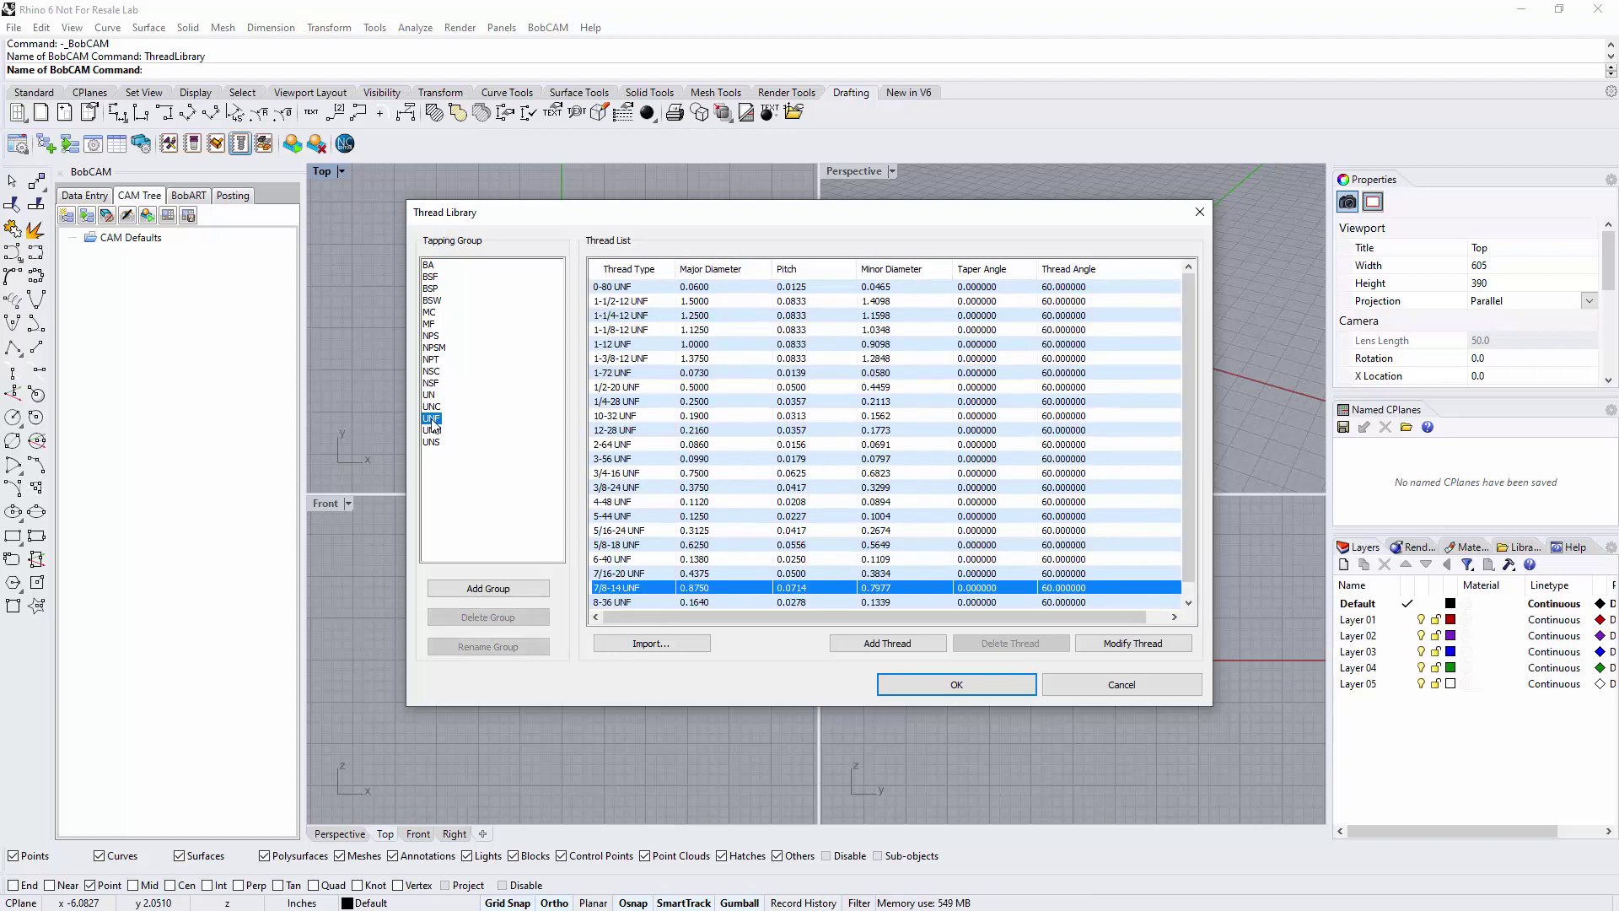
left_click(432, 411)
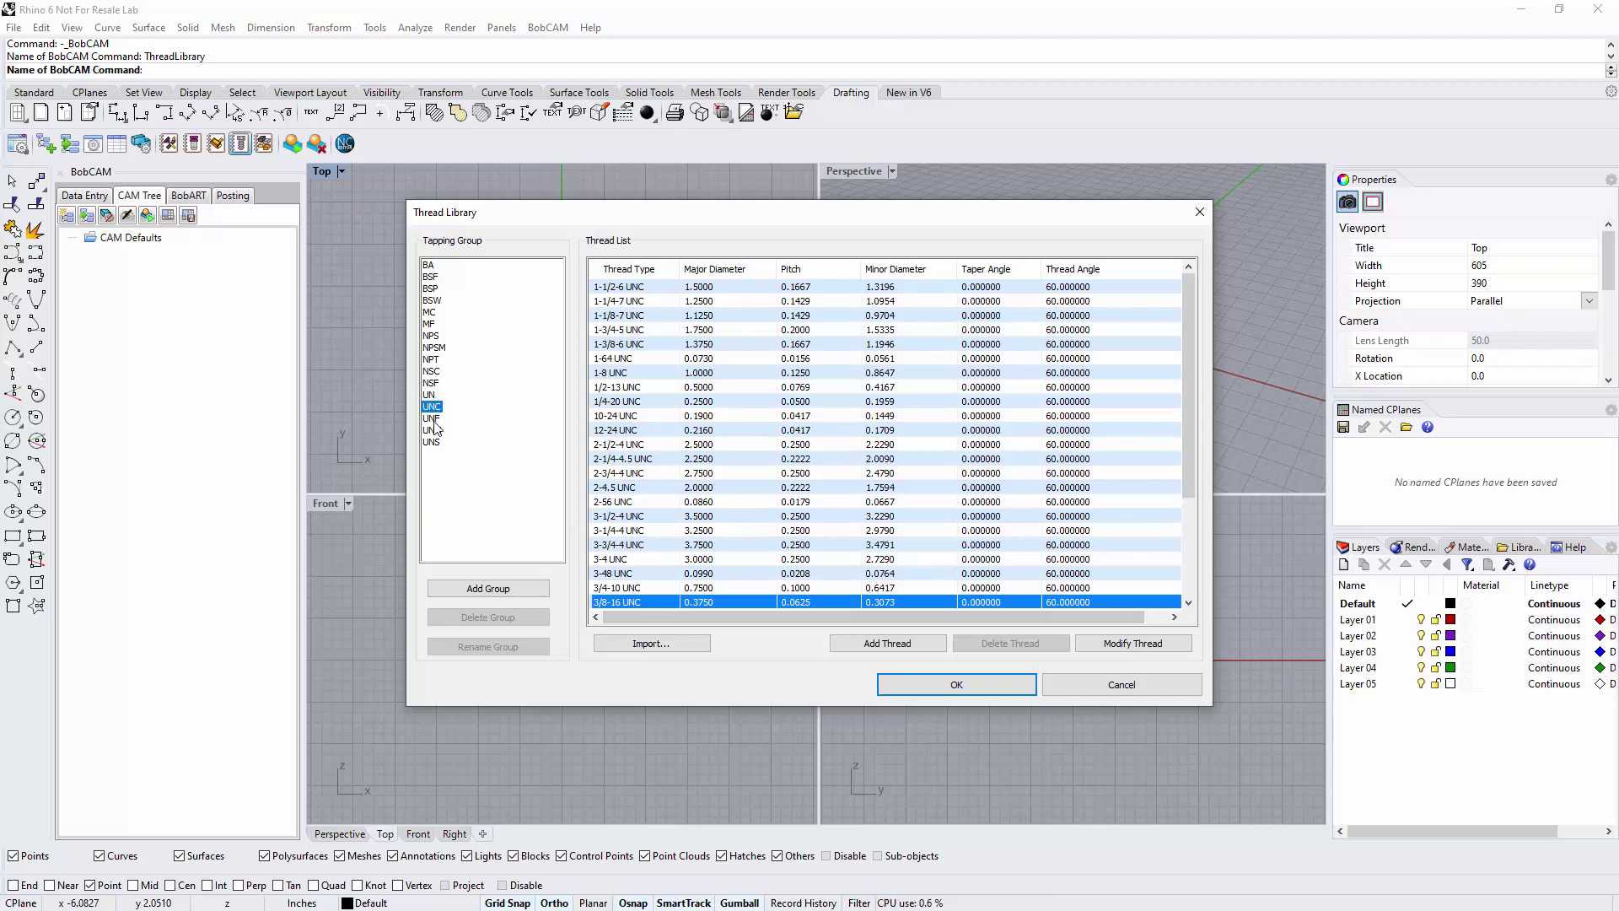
Inspect the diameters and the cutting and rolling hole sizes of the 1/4-20 UNC thread, and close the Thread Library.
double_click(792, 401)
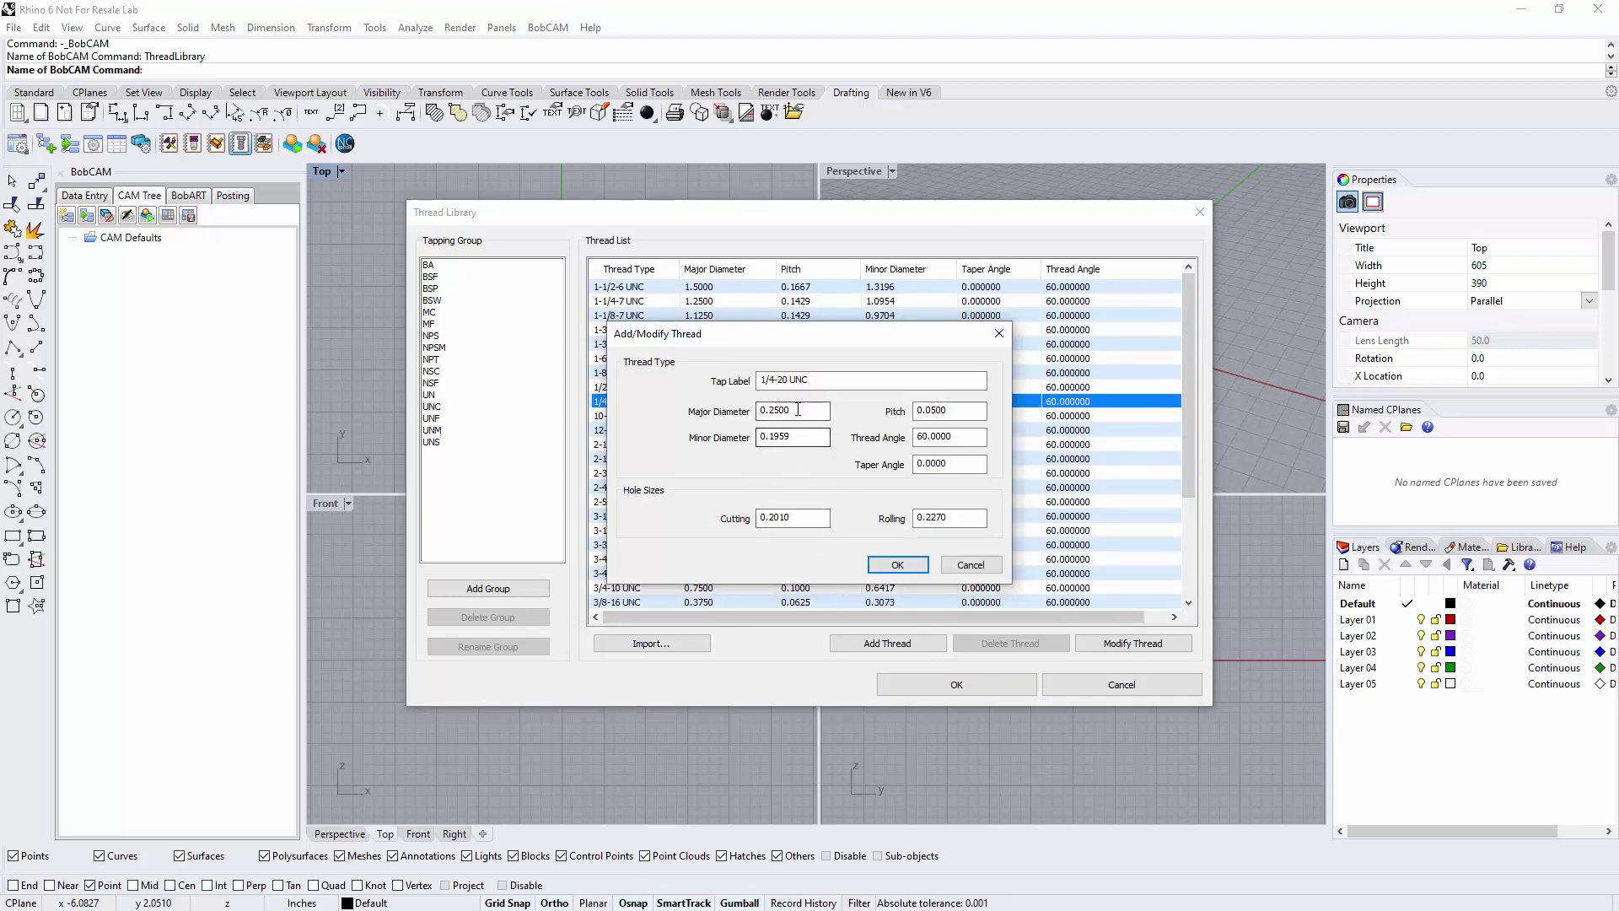
left_click_drag(798, 411, 759, 437)
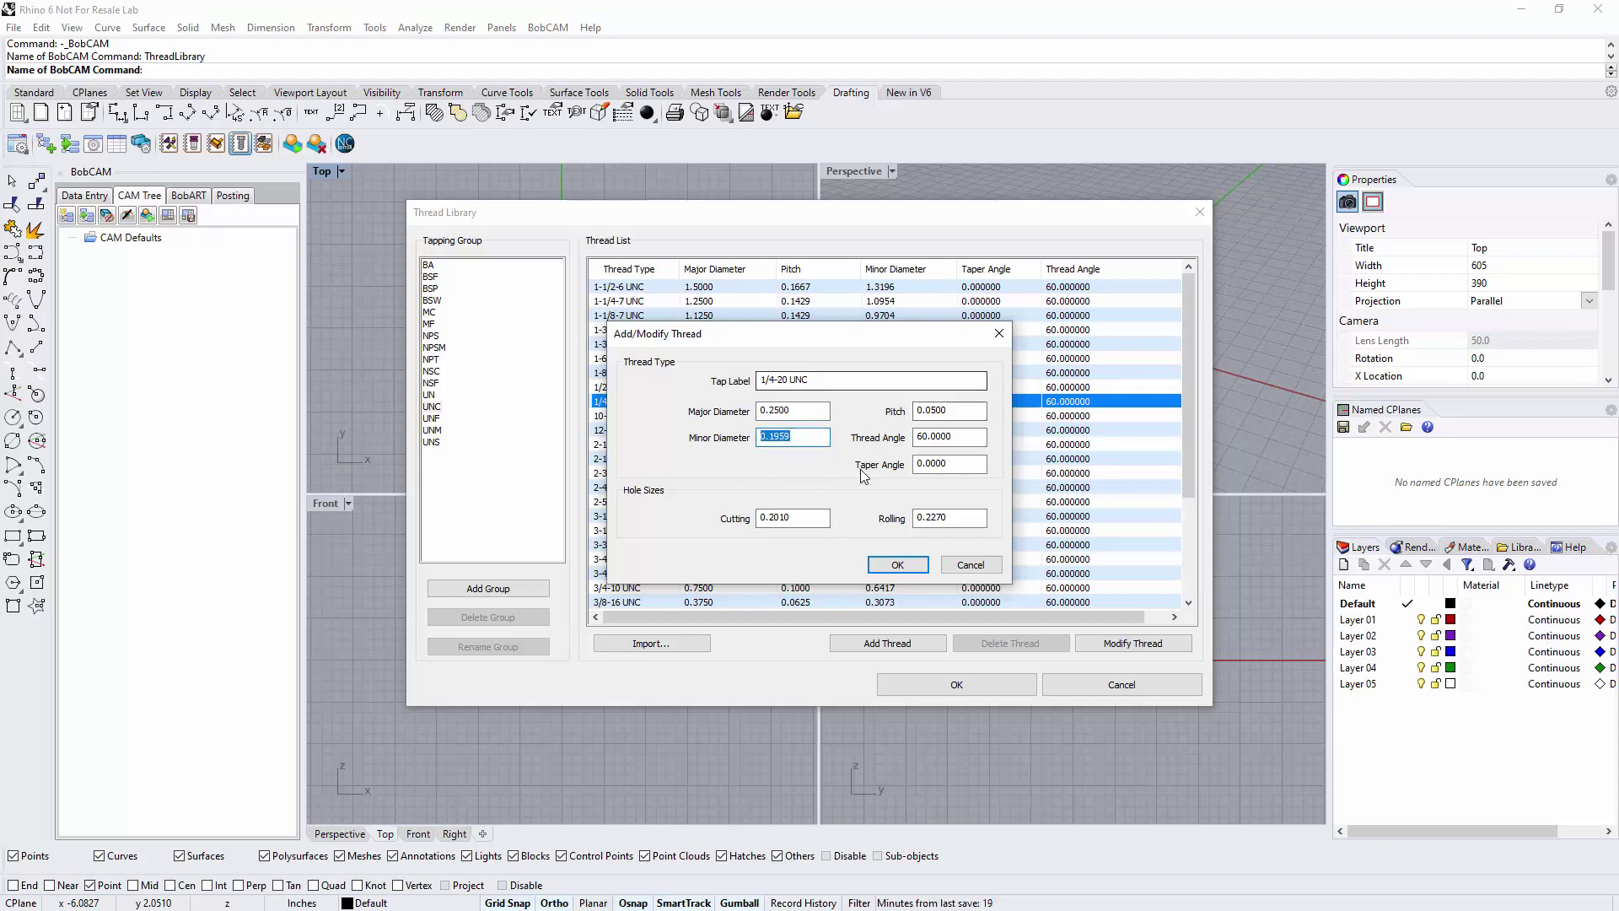
left_click(811, 517)
left_click_drag(811, 517, 753, 518)
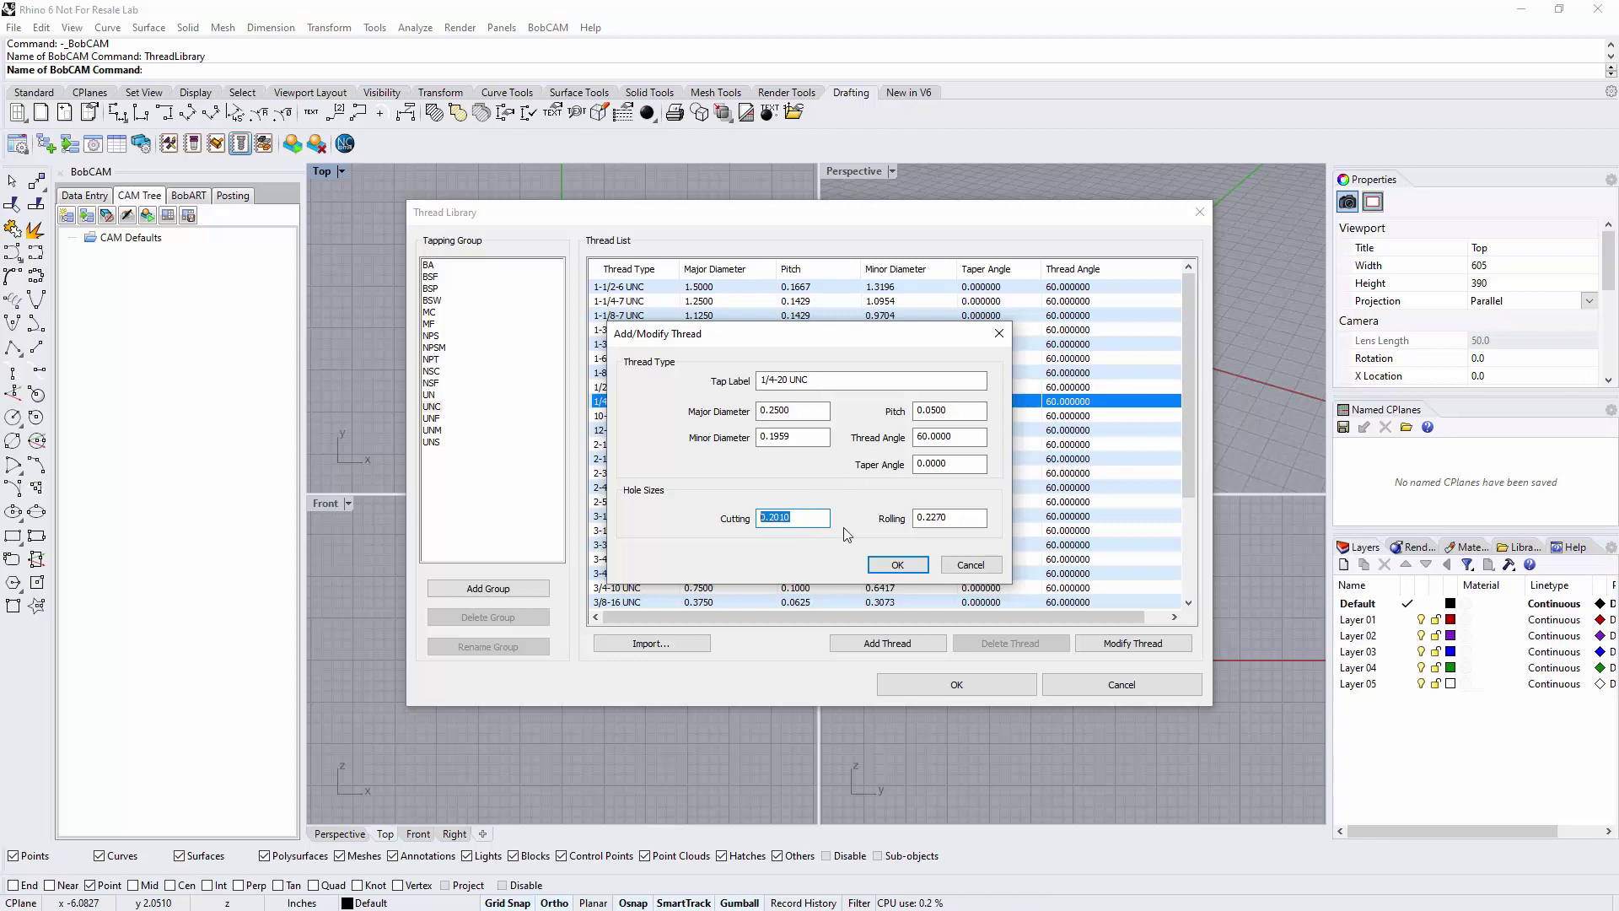
left_click_drag(958, 518, 892, 525)
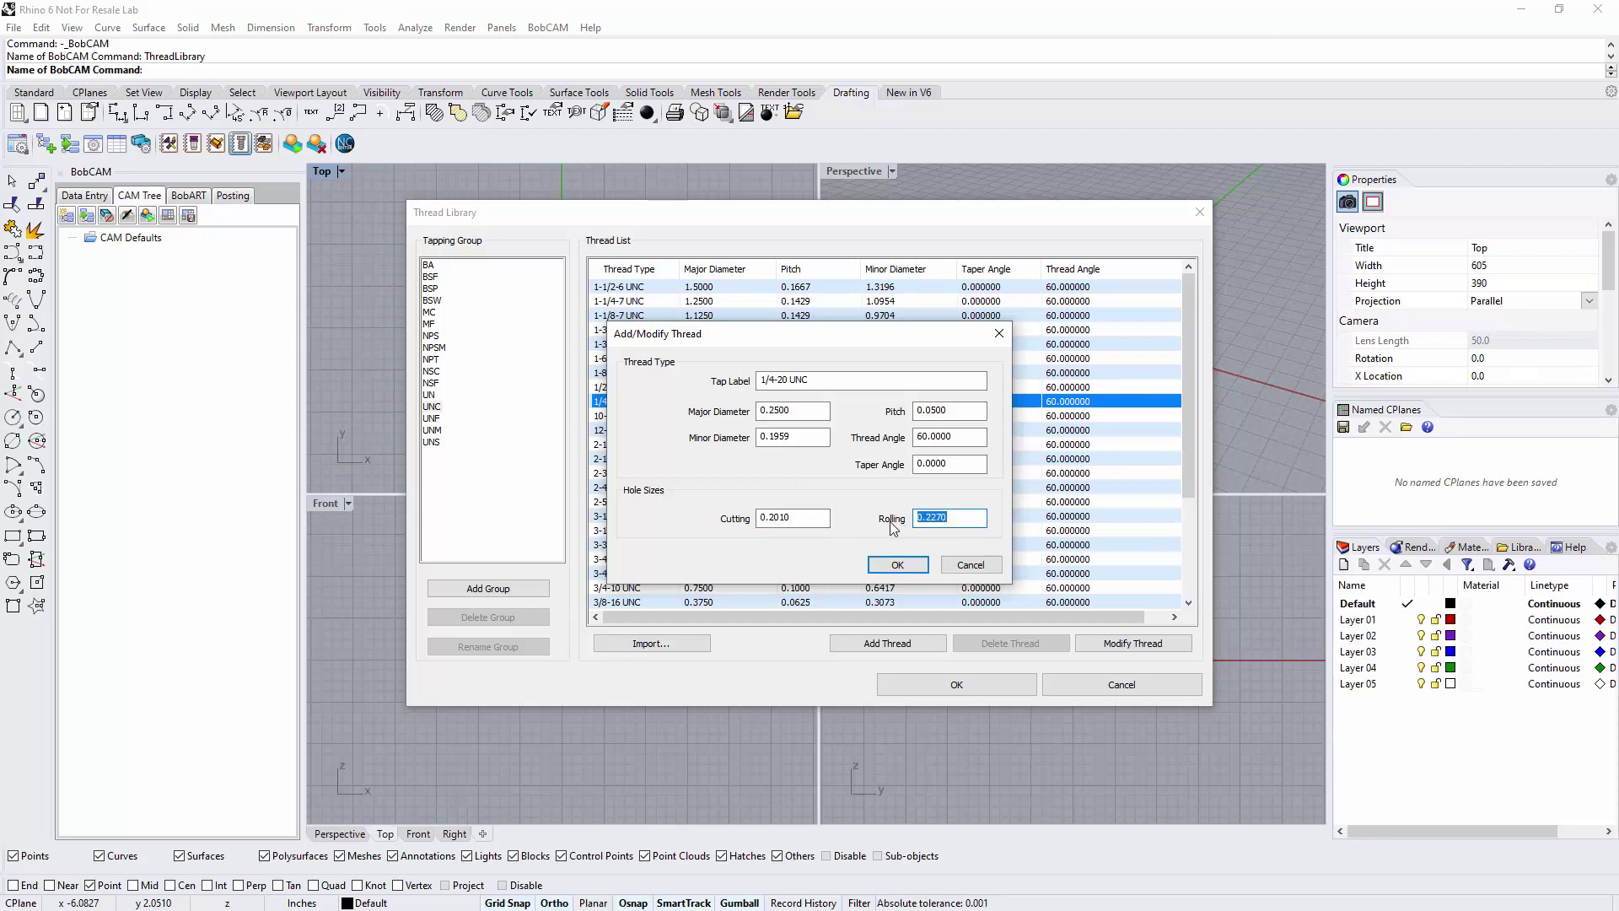
left_click(815, 513)
left_click(921, 516)
left_click(803, 522)
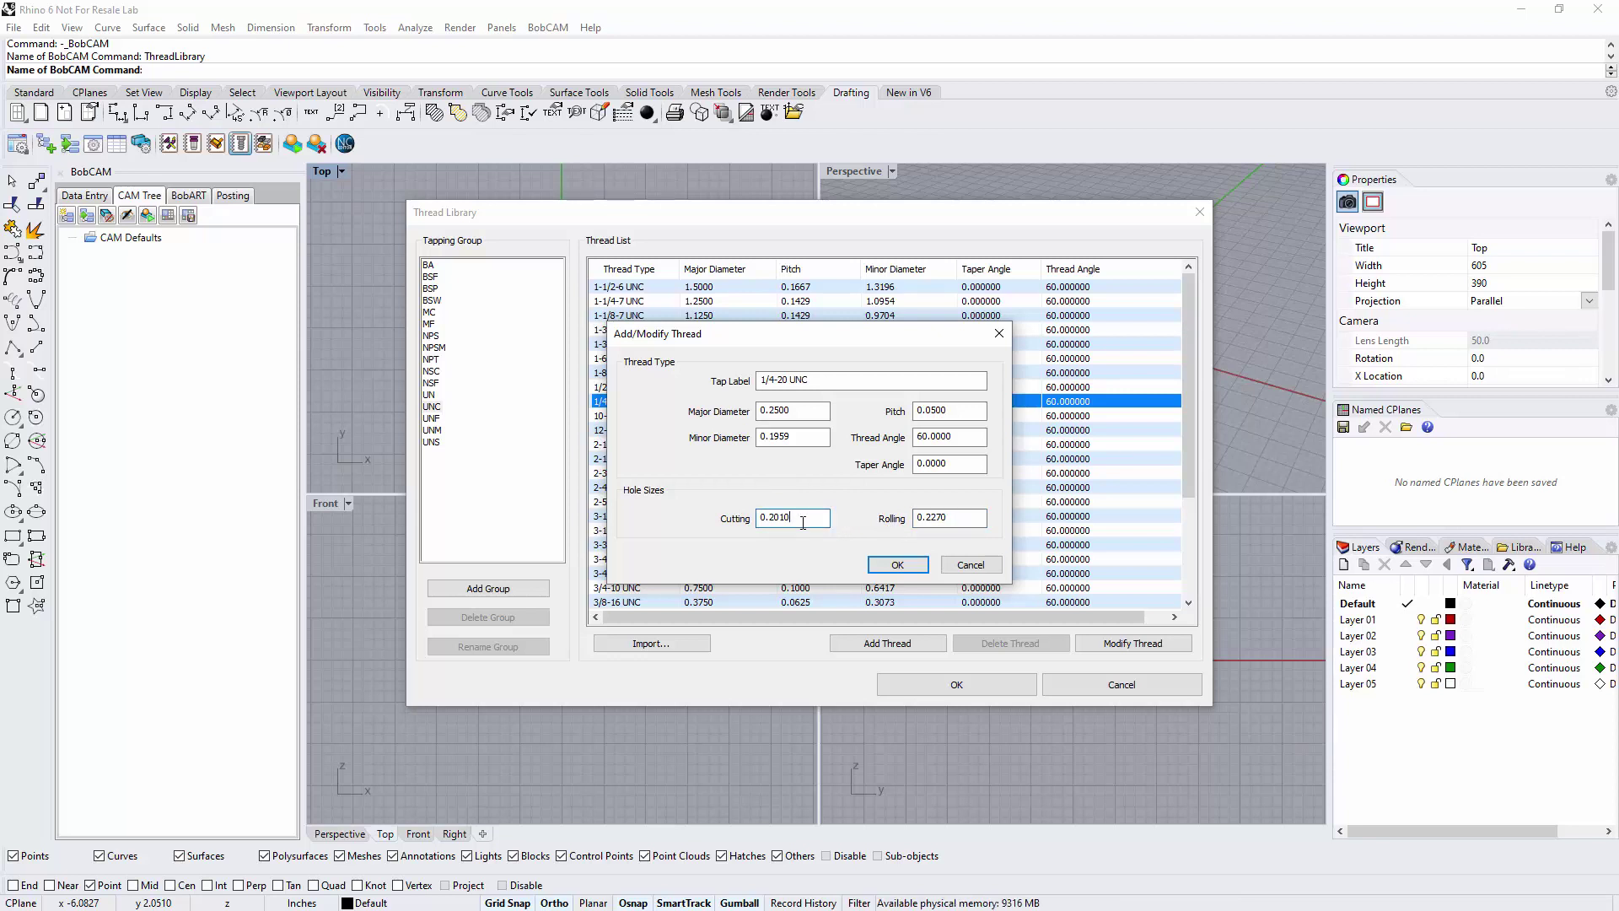
left_click(897, 564)
left_click(934, 684)
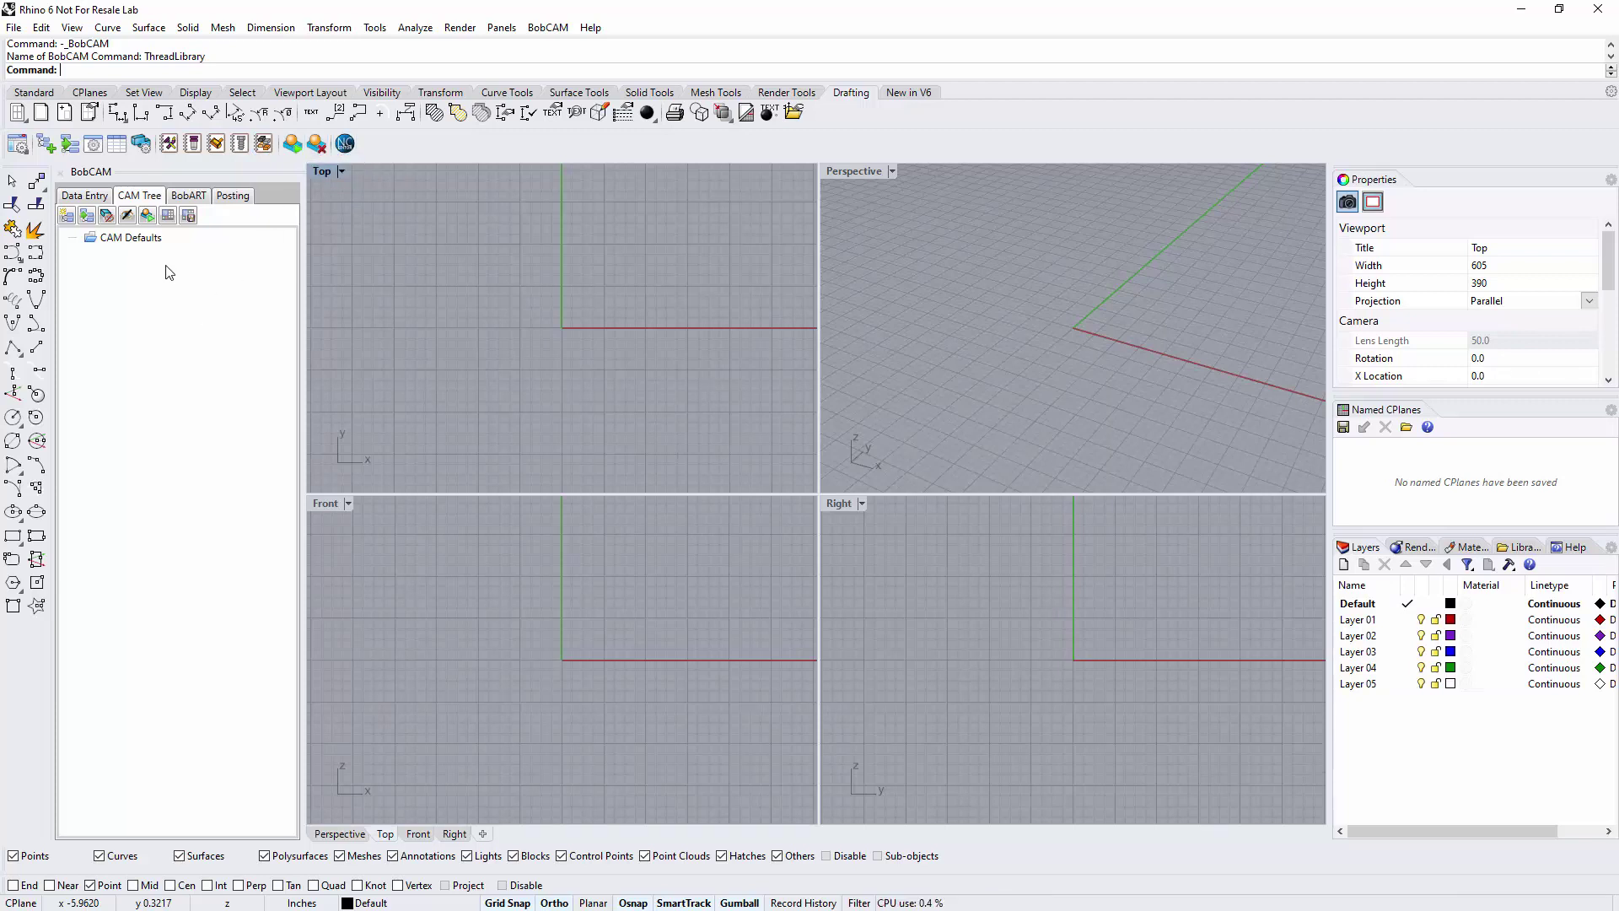
Look over the BobCAM Data Entry and CAM Tree pages and the commands available for CAM Defaults.
left_click(85, 196)
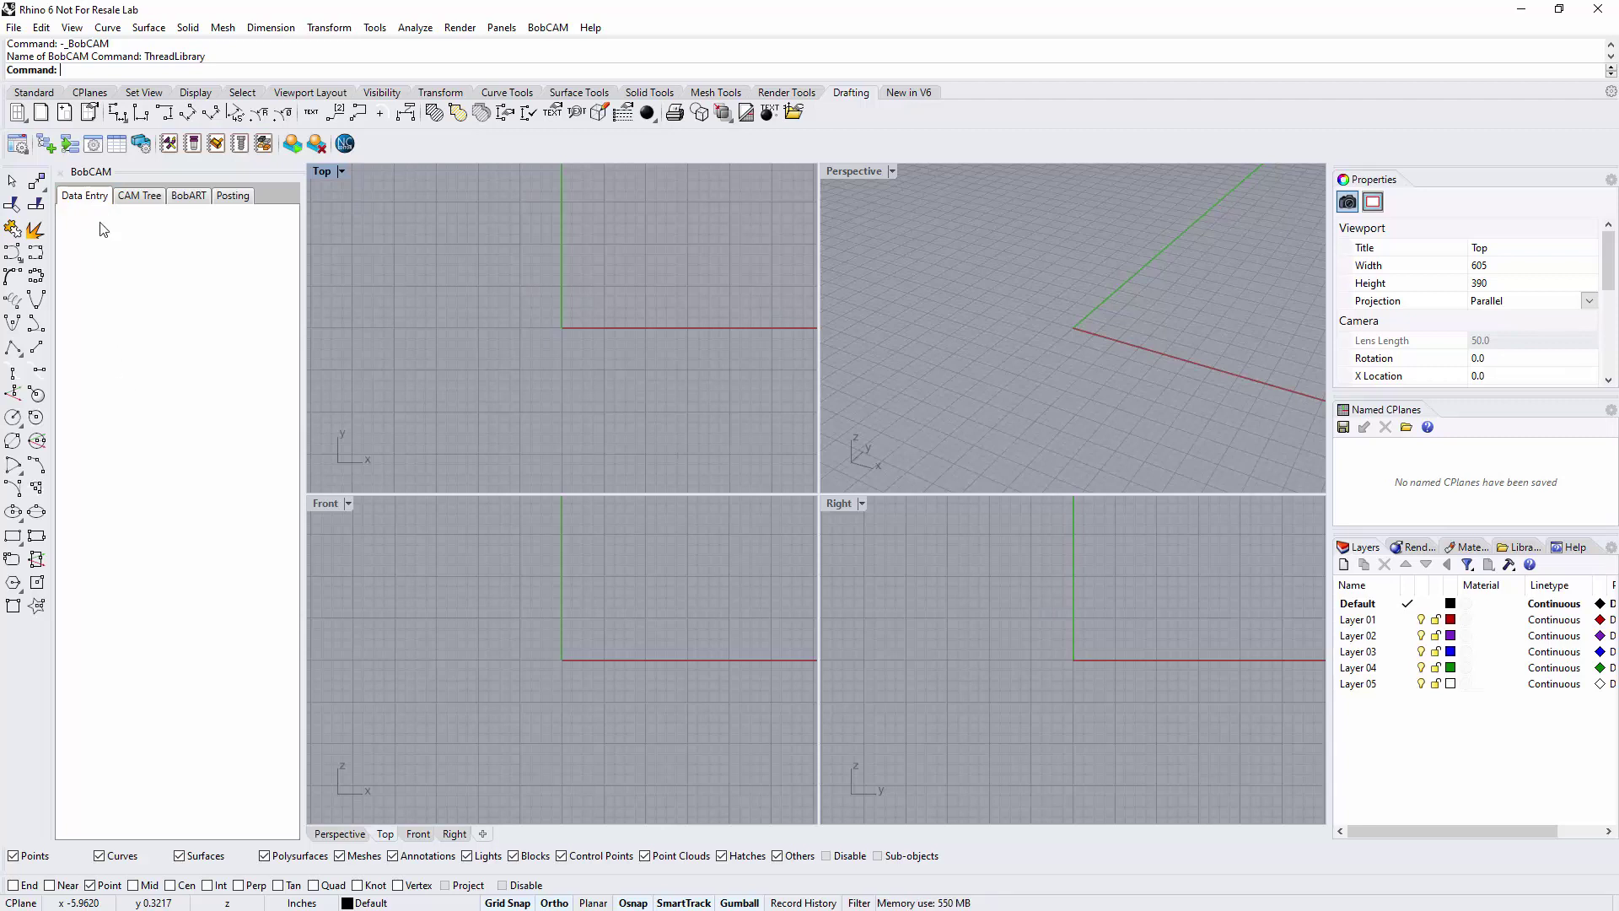
left_click(141, 199)
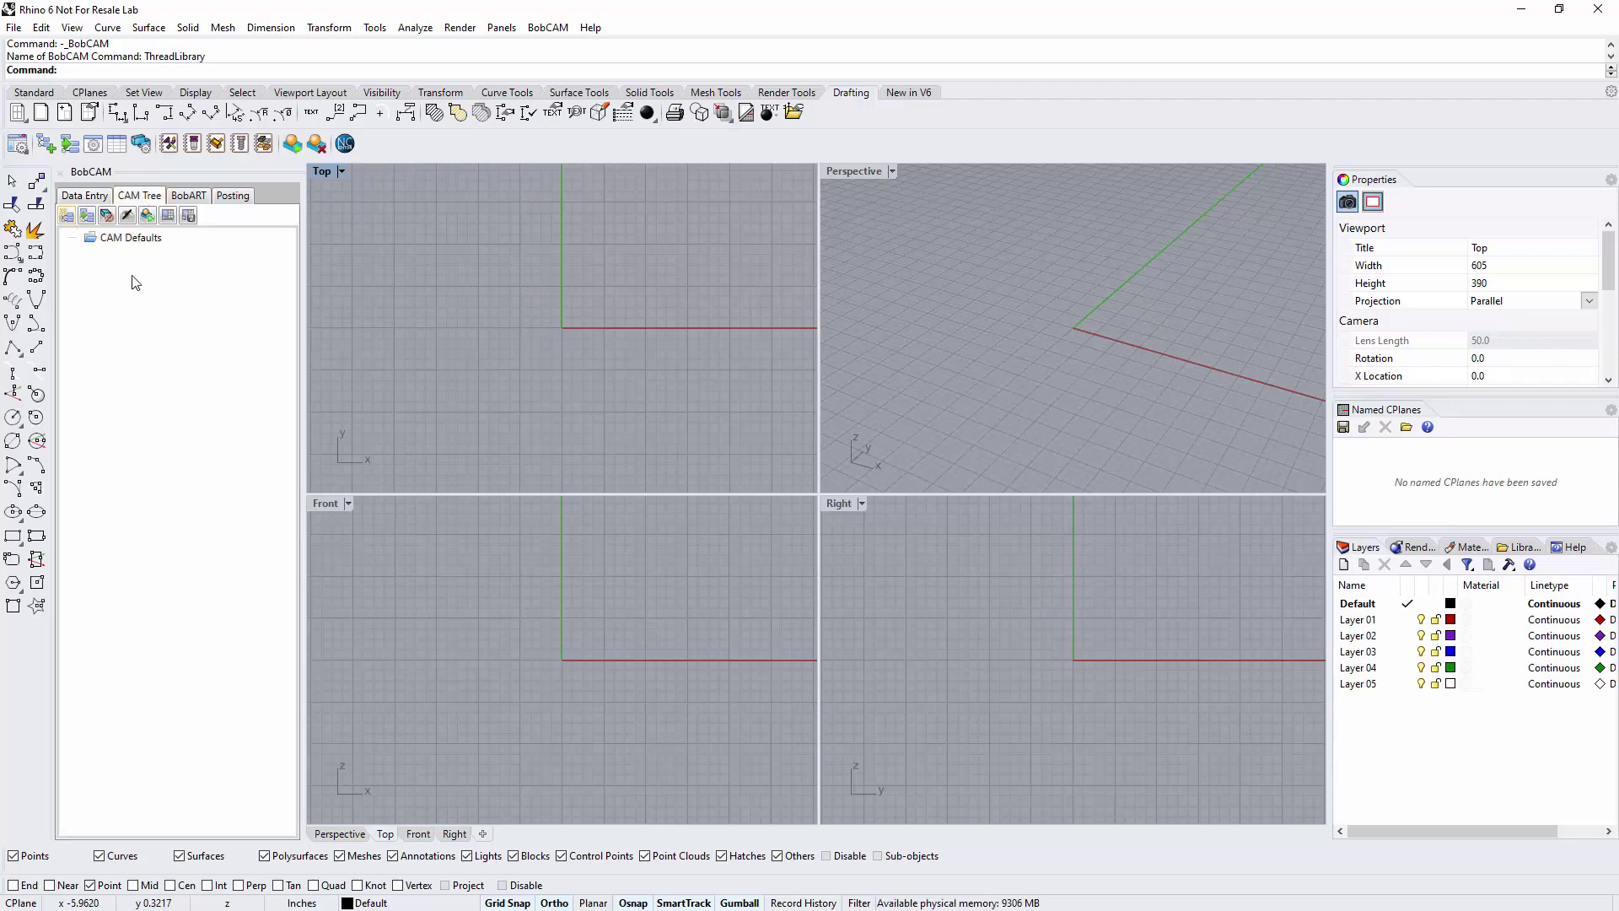
left_click(88, 217)
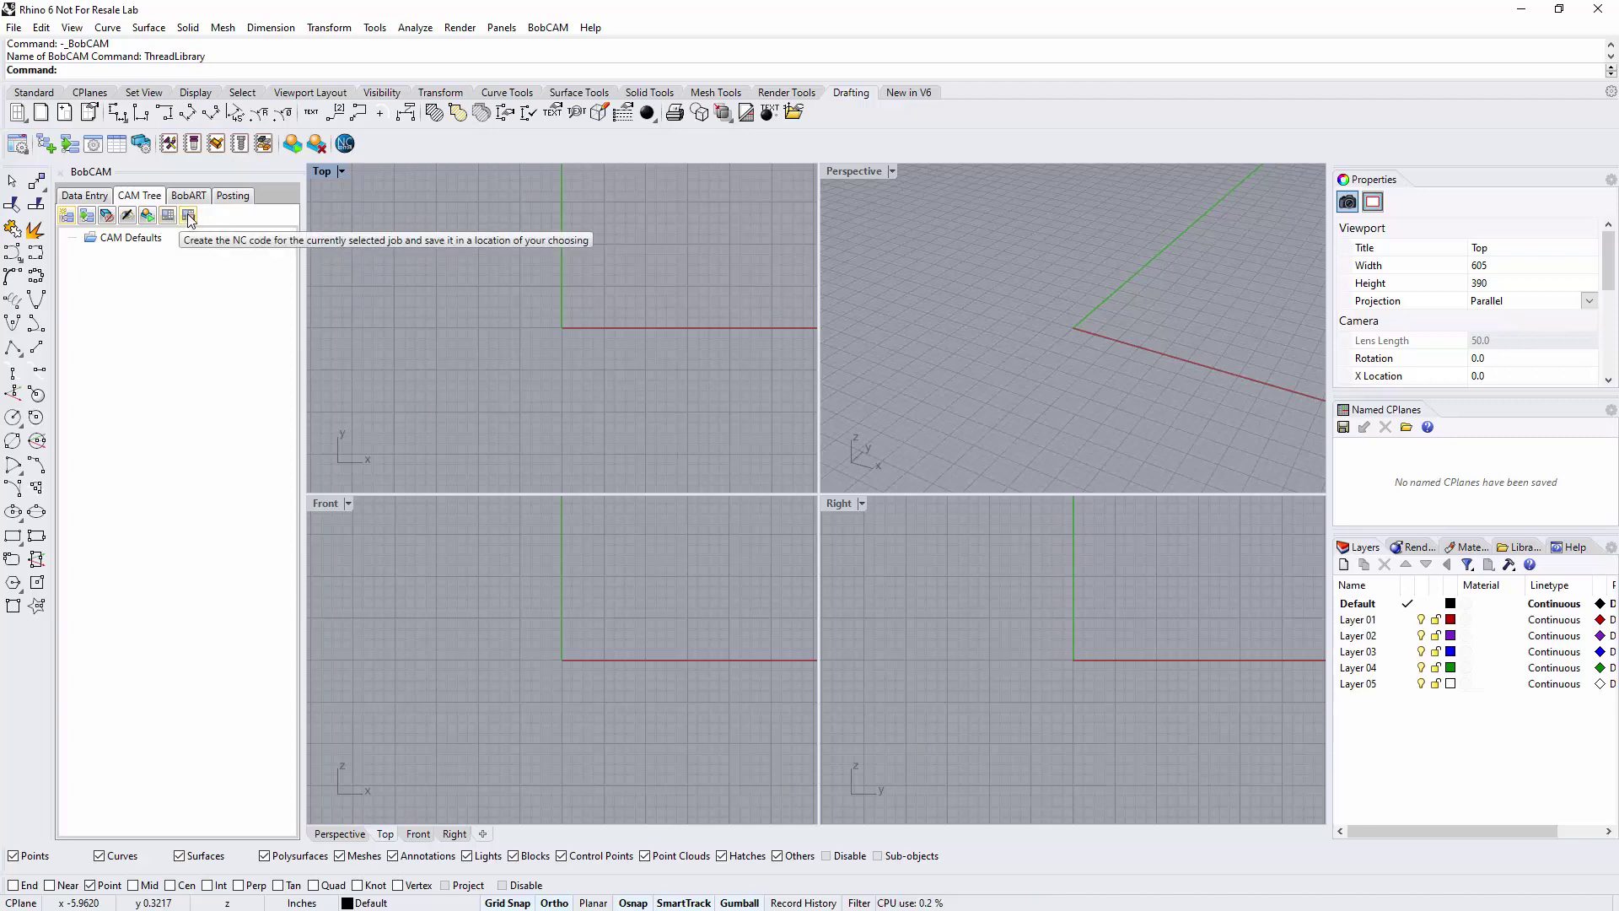
left_click(130, 240)
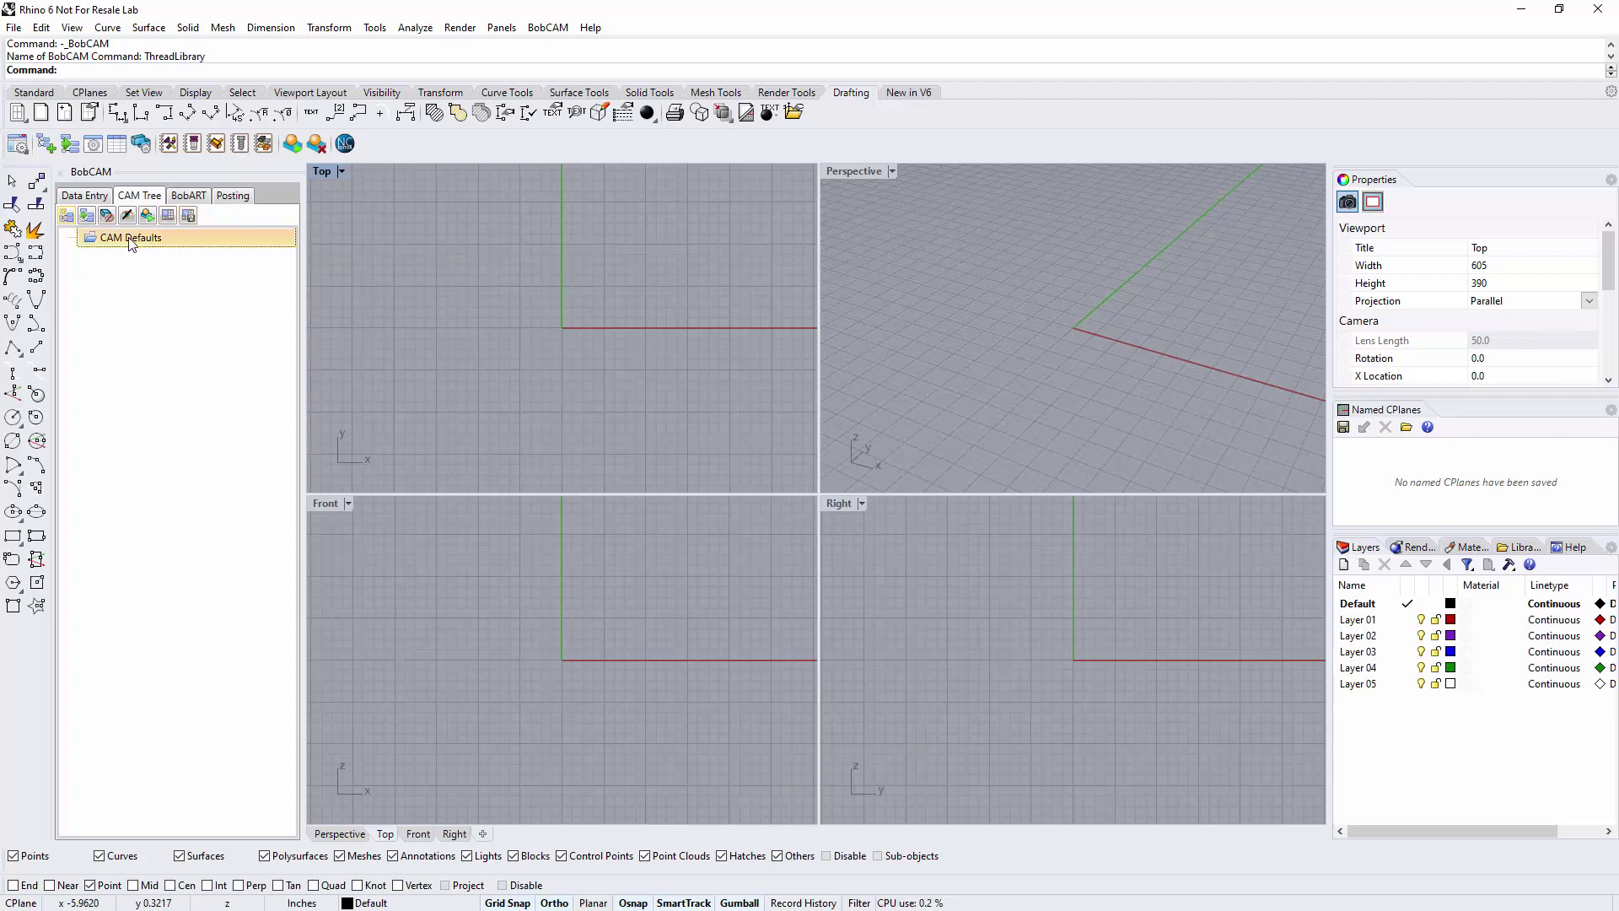
right_click(131, 241)
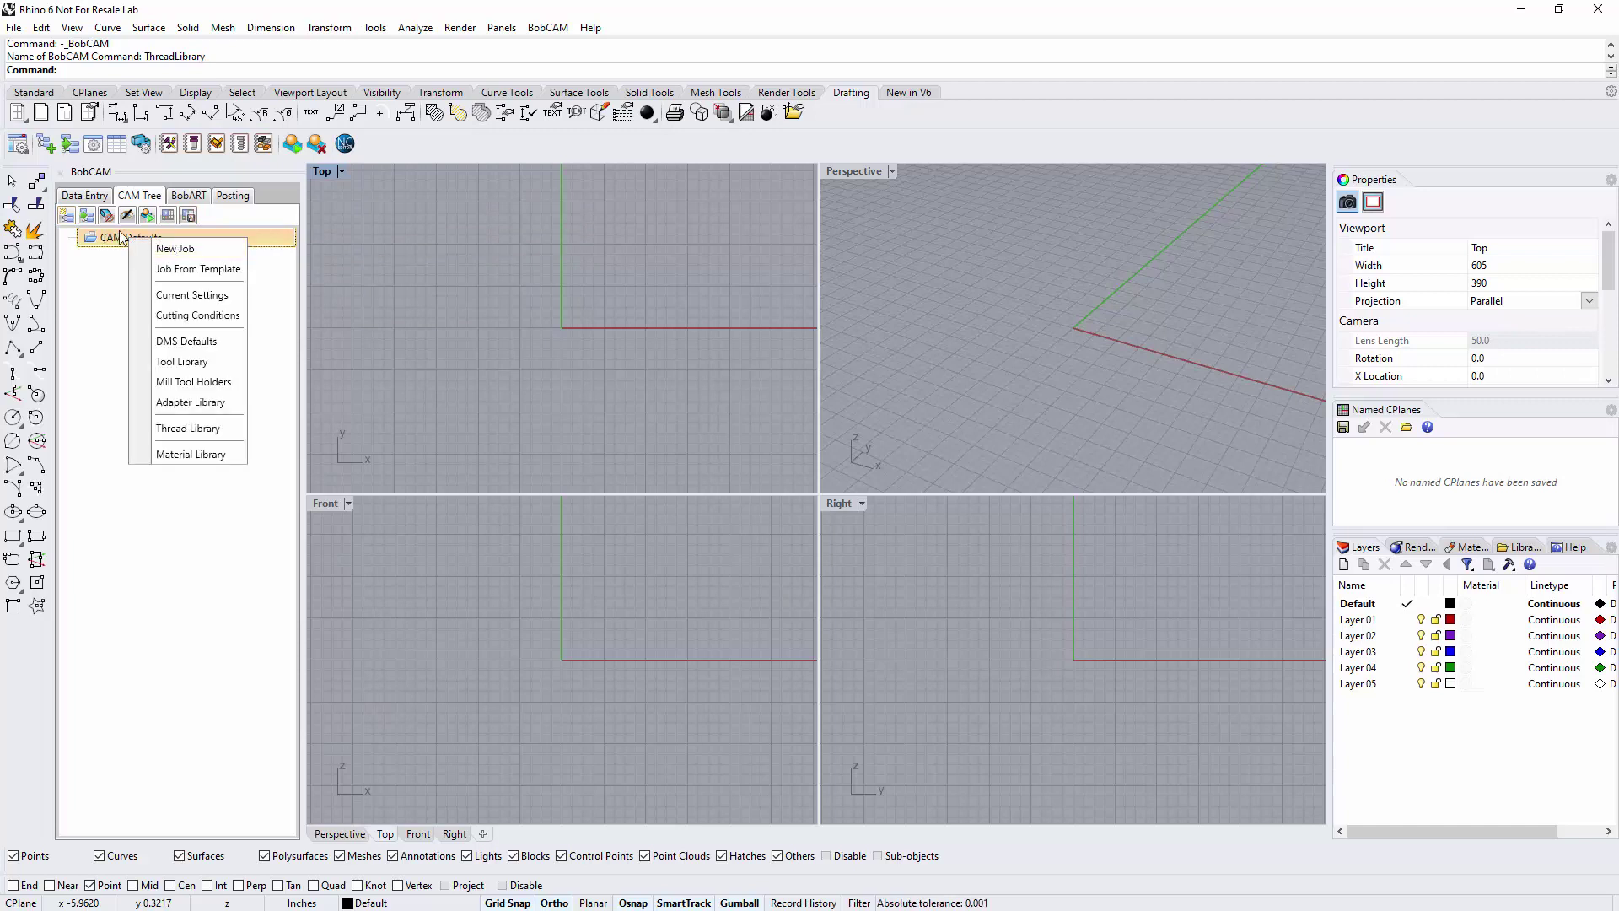
left_click(117, 266)
right_click(125, 230)
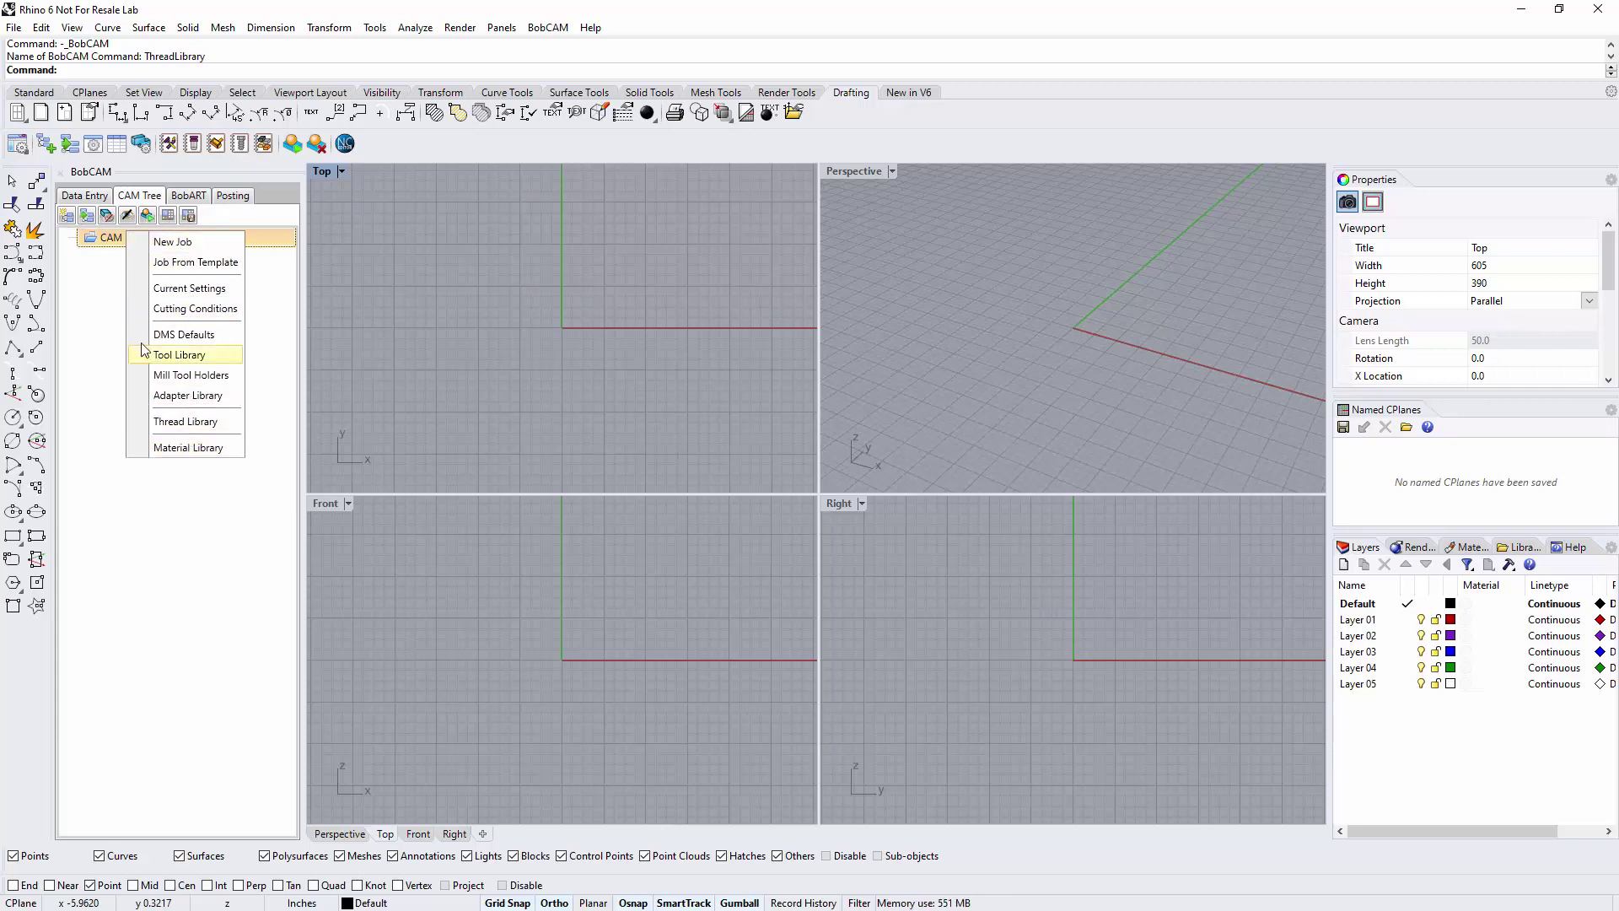
Create a new Milling job with the BC_3x_Mill machine and the System Default parameter template.
left_click(106, 311)
right_click(120, 241)
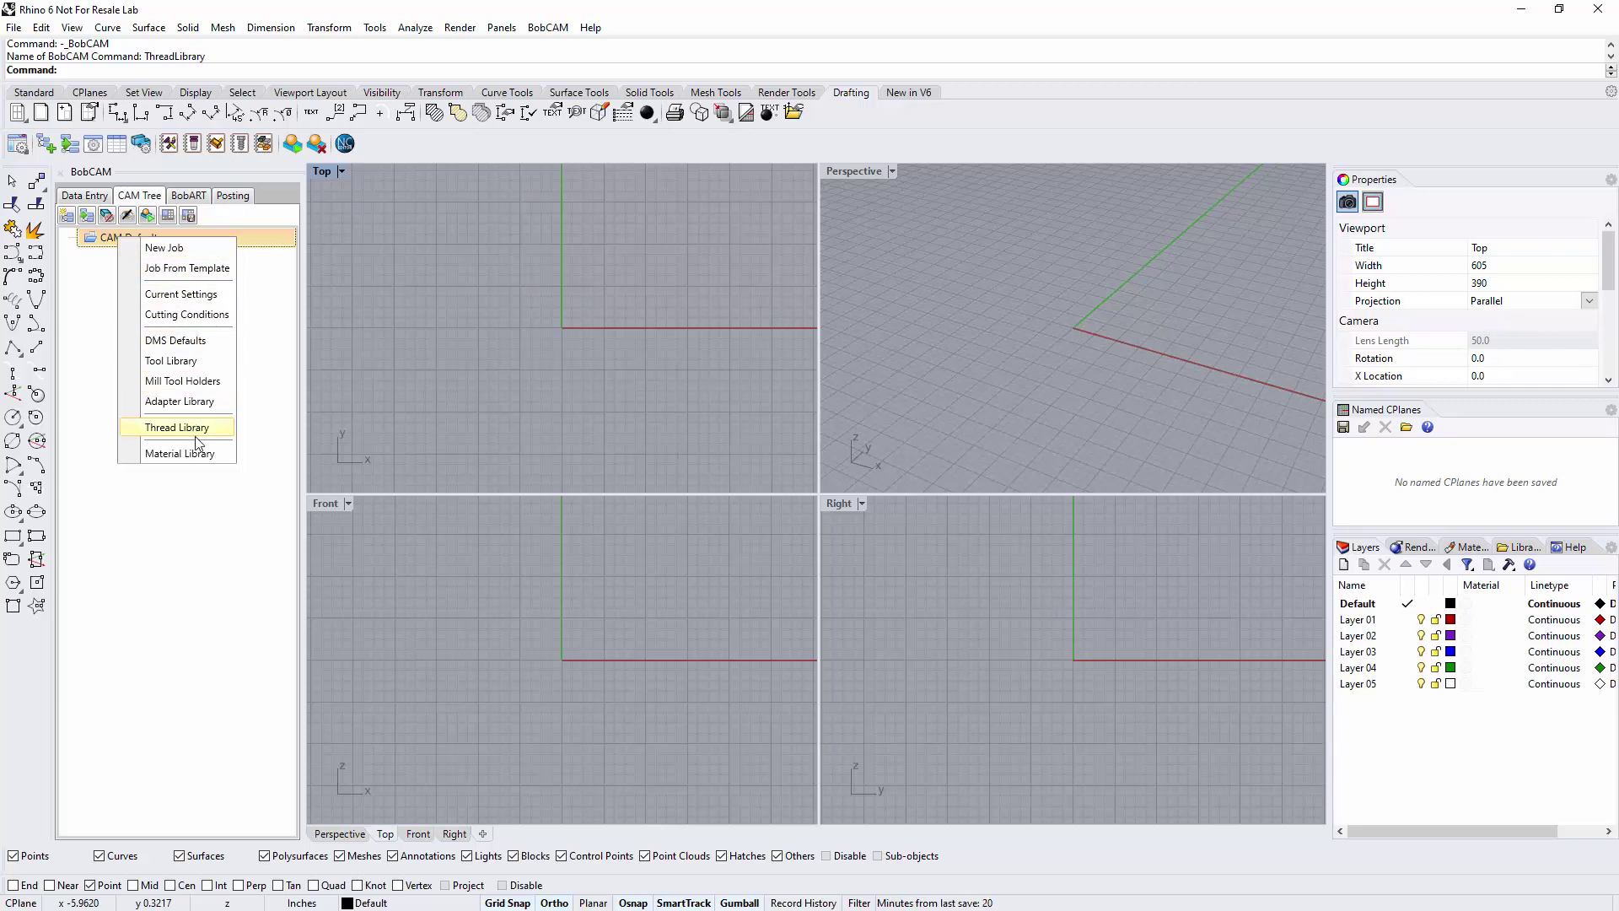
left_click(189, 251)
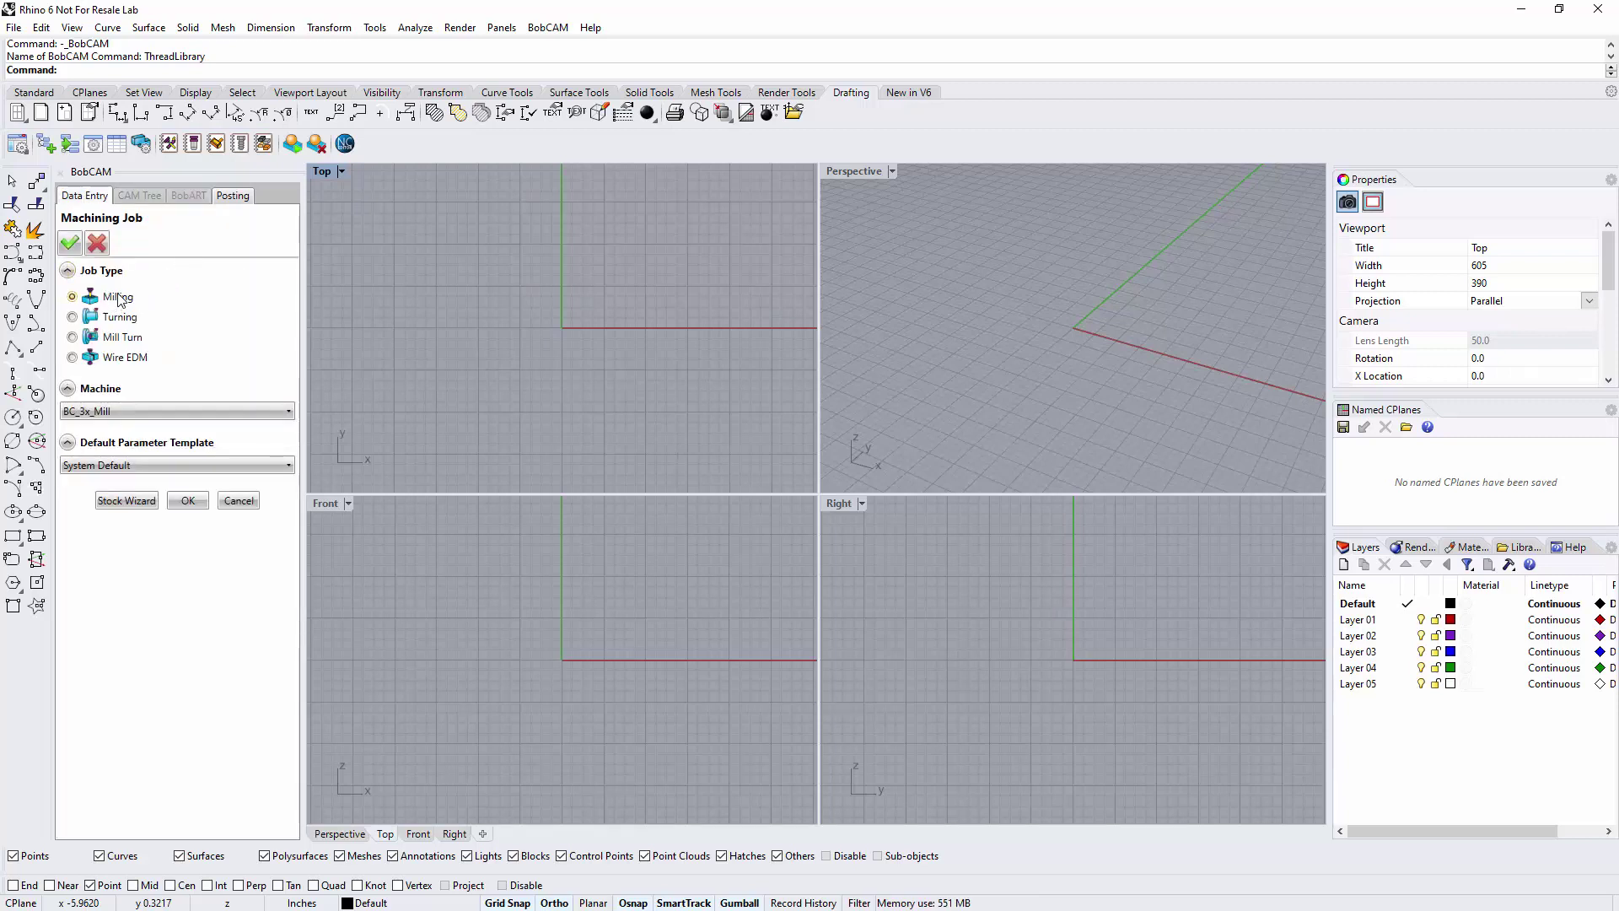
left_click(187, 502)
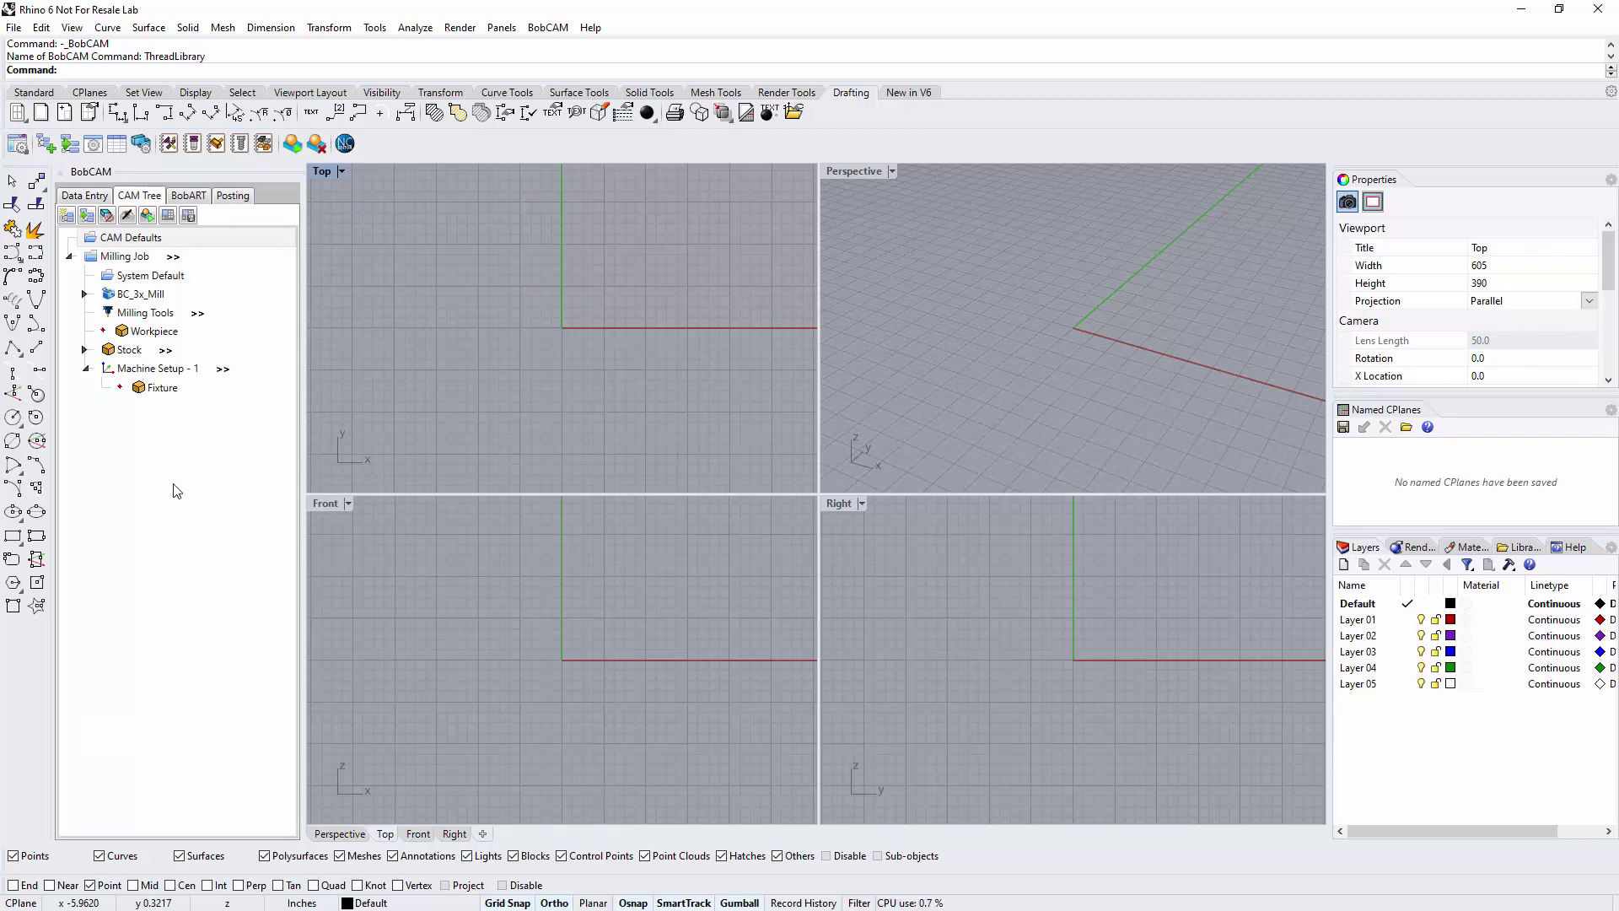
Review the commands available for the Milling Job in the CAM Tree.
right_click(140, 258)
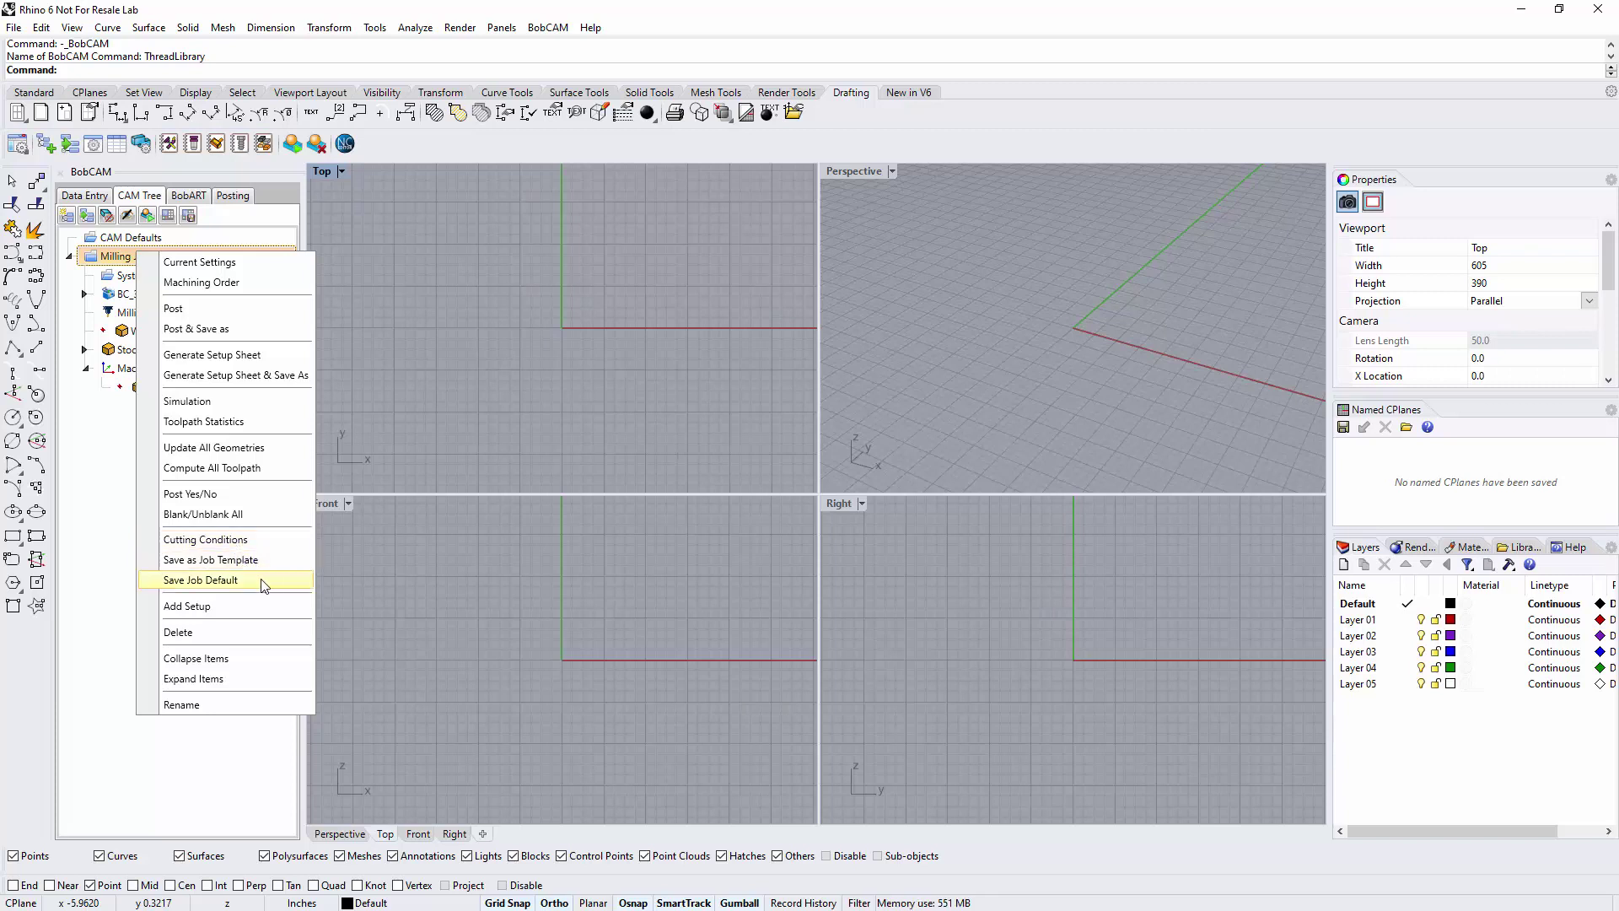
left_click(221, 603)
left_click(158, 366)
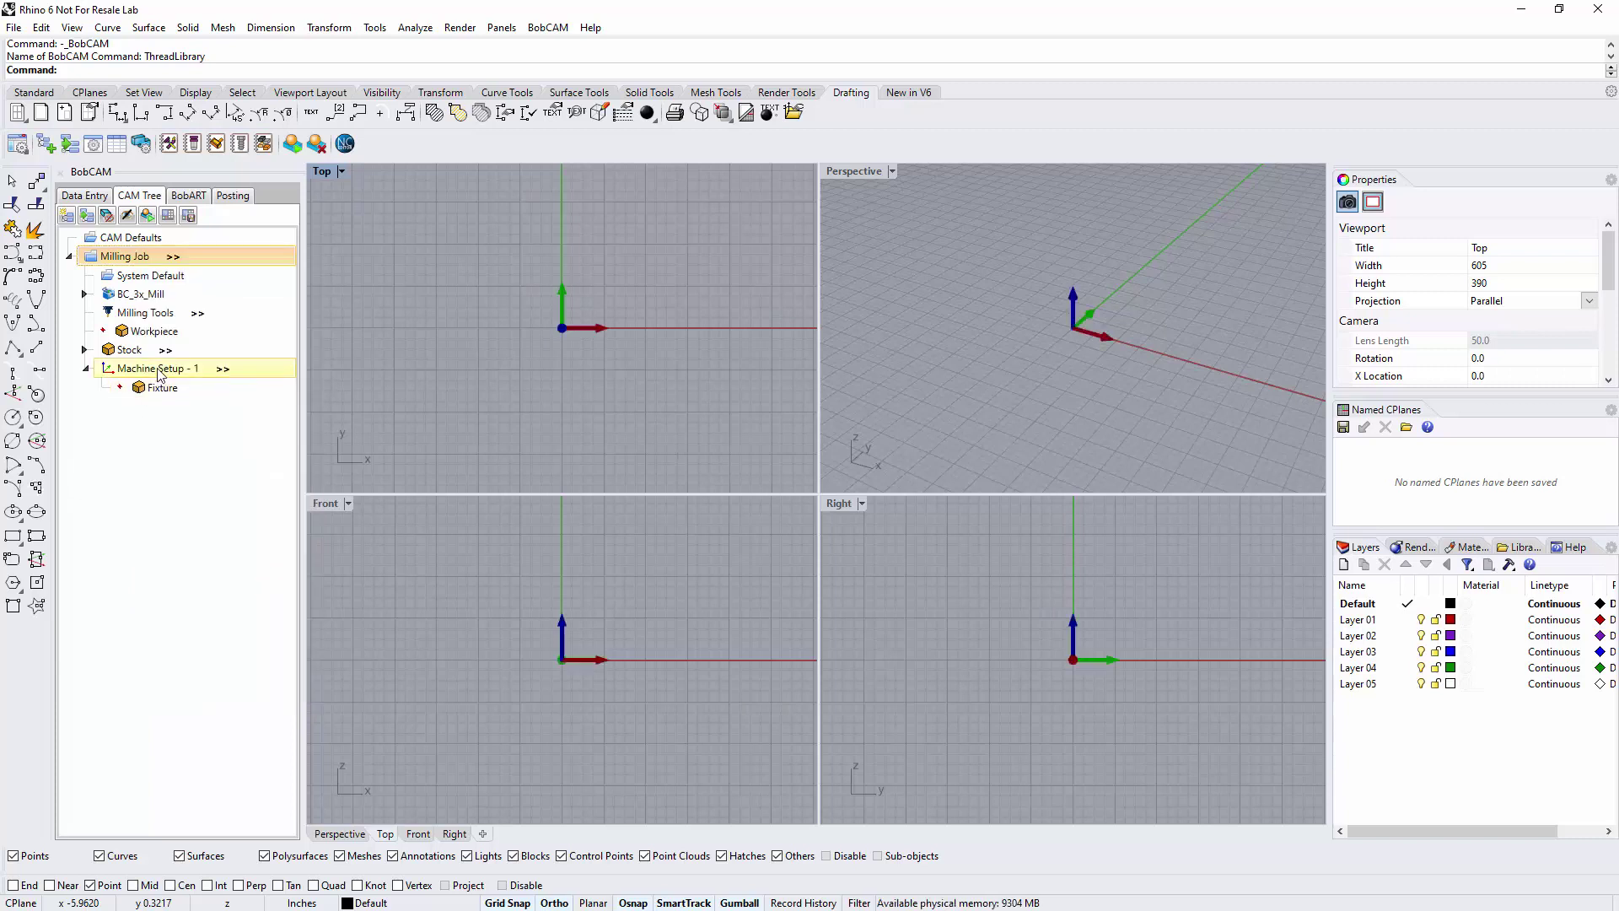
left_click(135, 256)
right_click(138, 257)
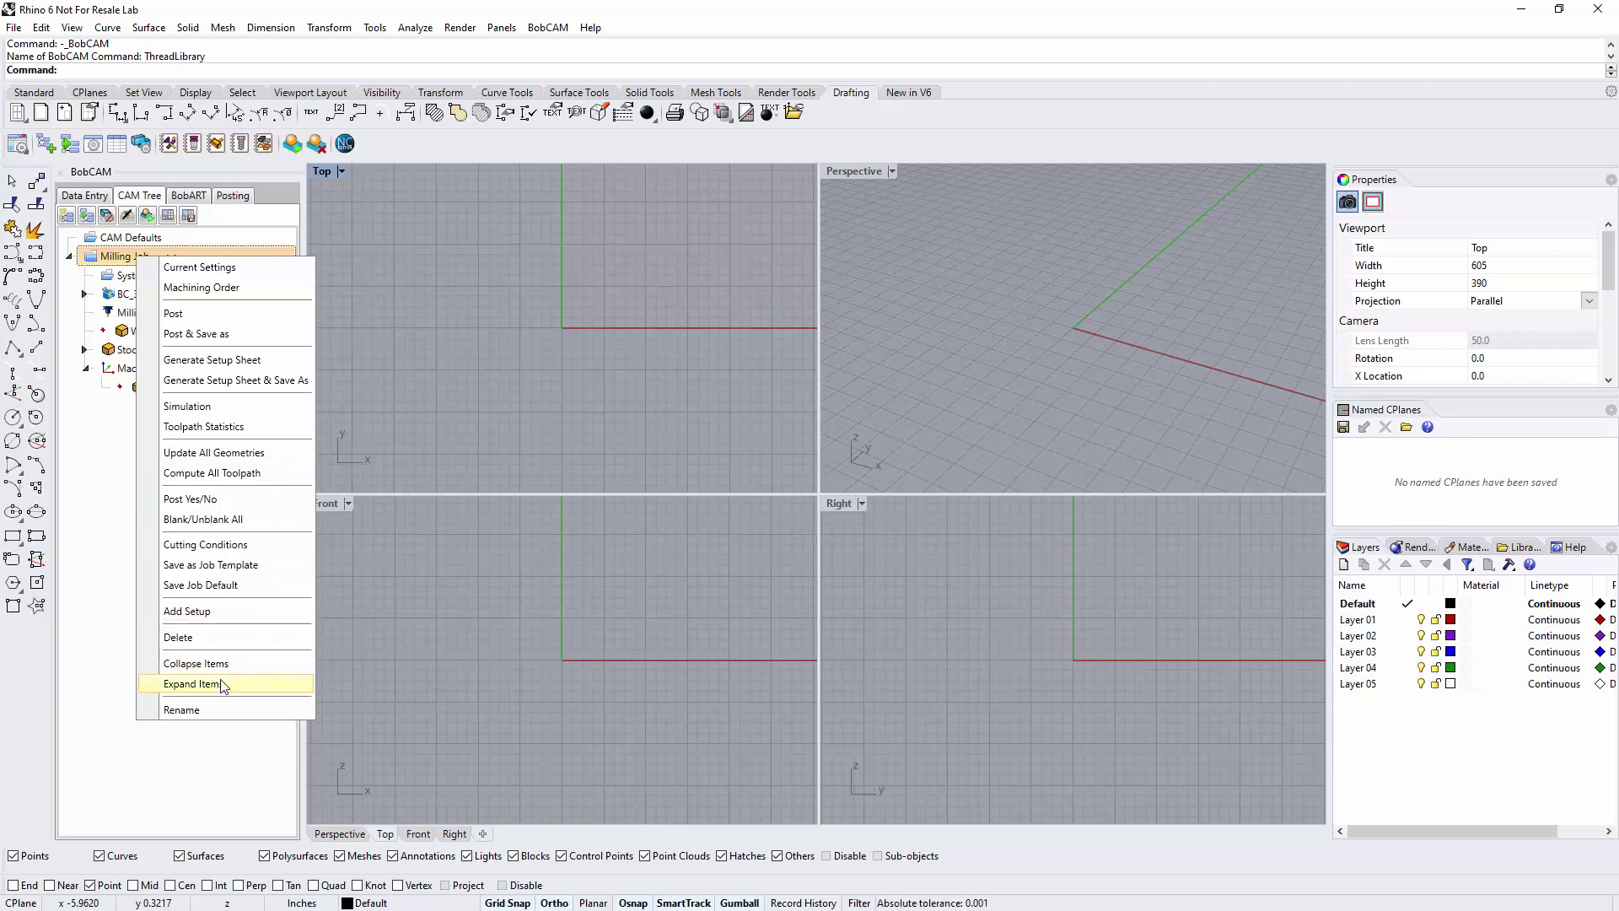
left_click(104, 520)
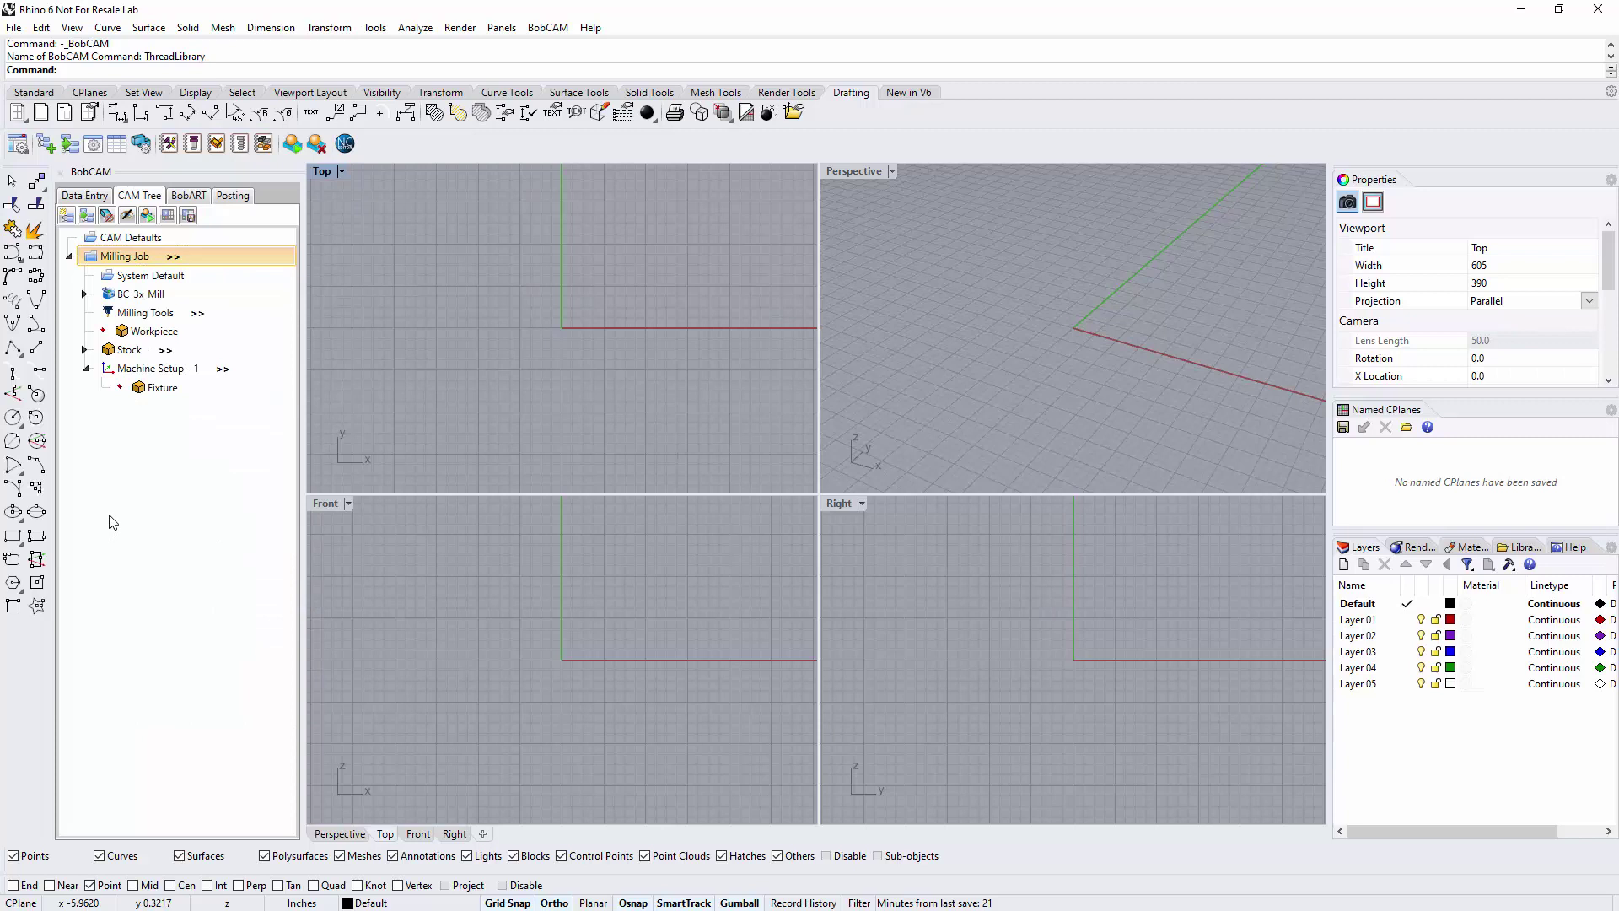
Inspect the job's parameter template, the BC_3x_Mill machine with its post processor, and the commands available for Milling Tools.
left_click(137, 276)
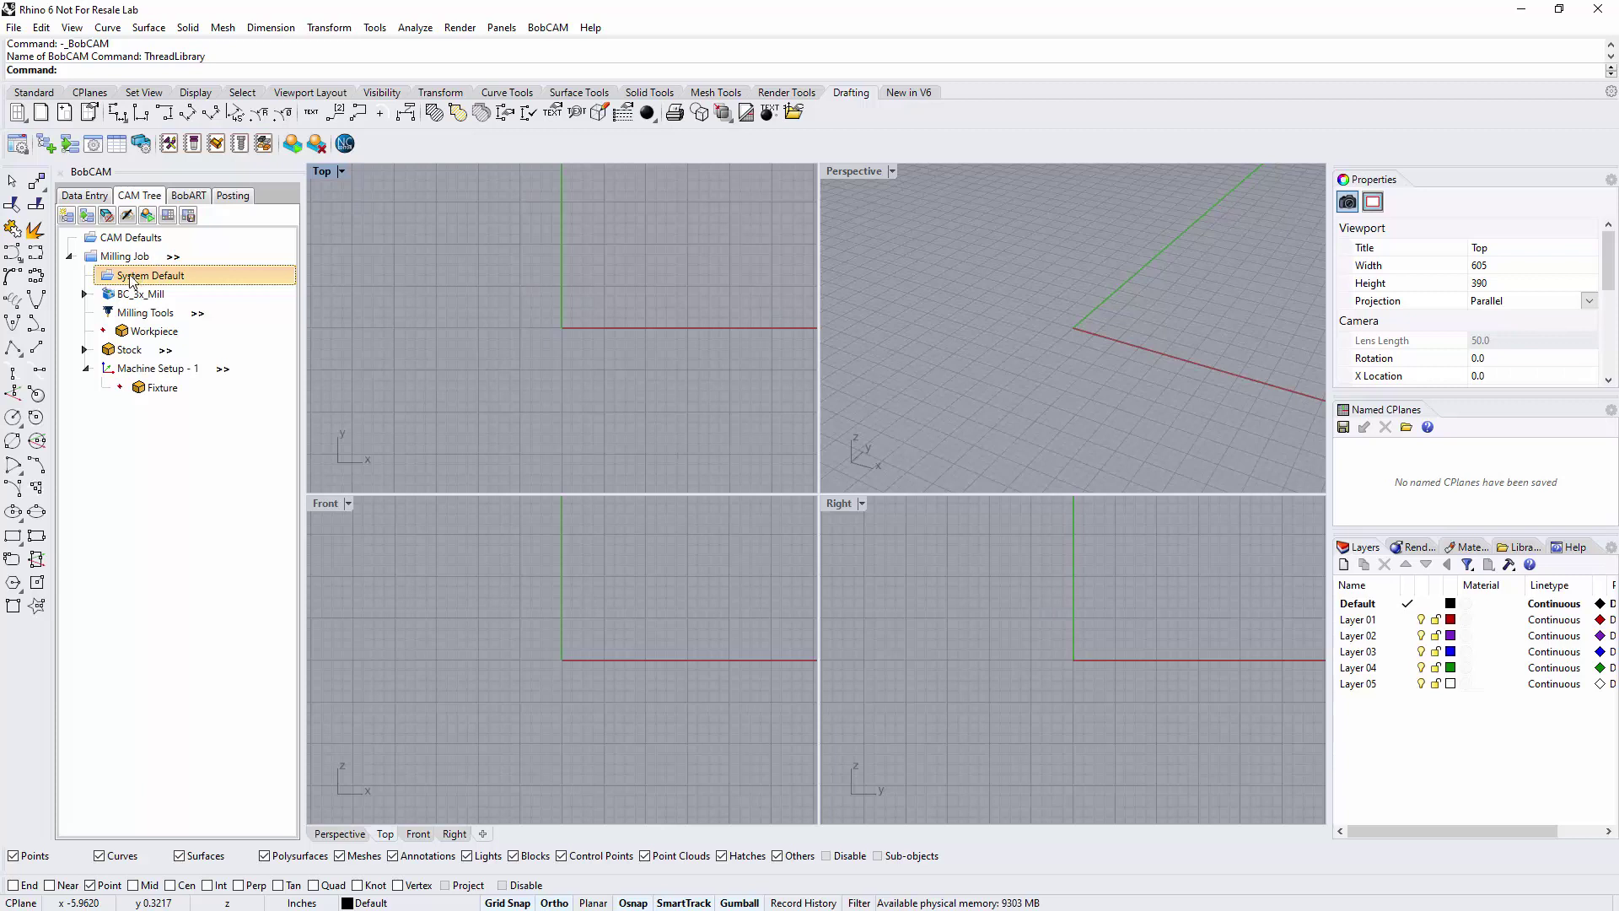
double_click(136, 294)
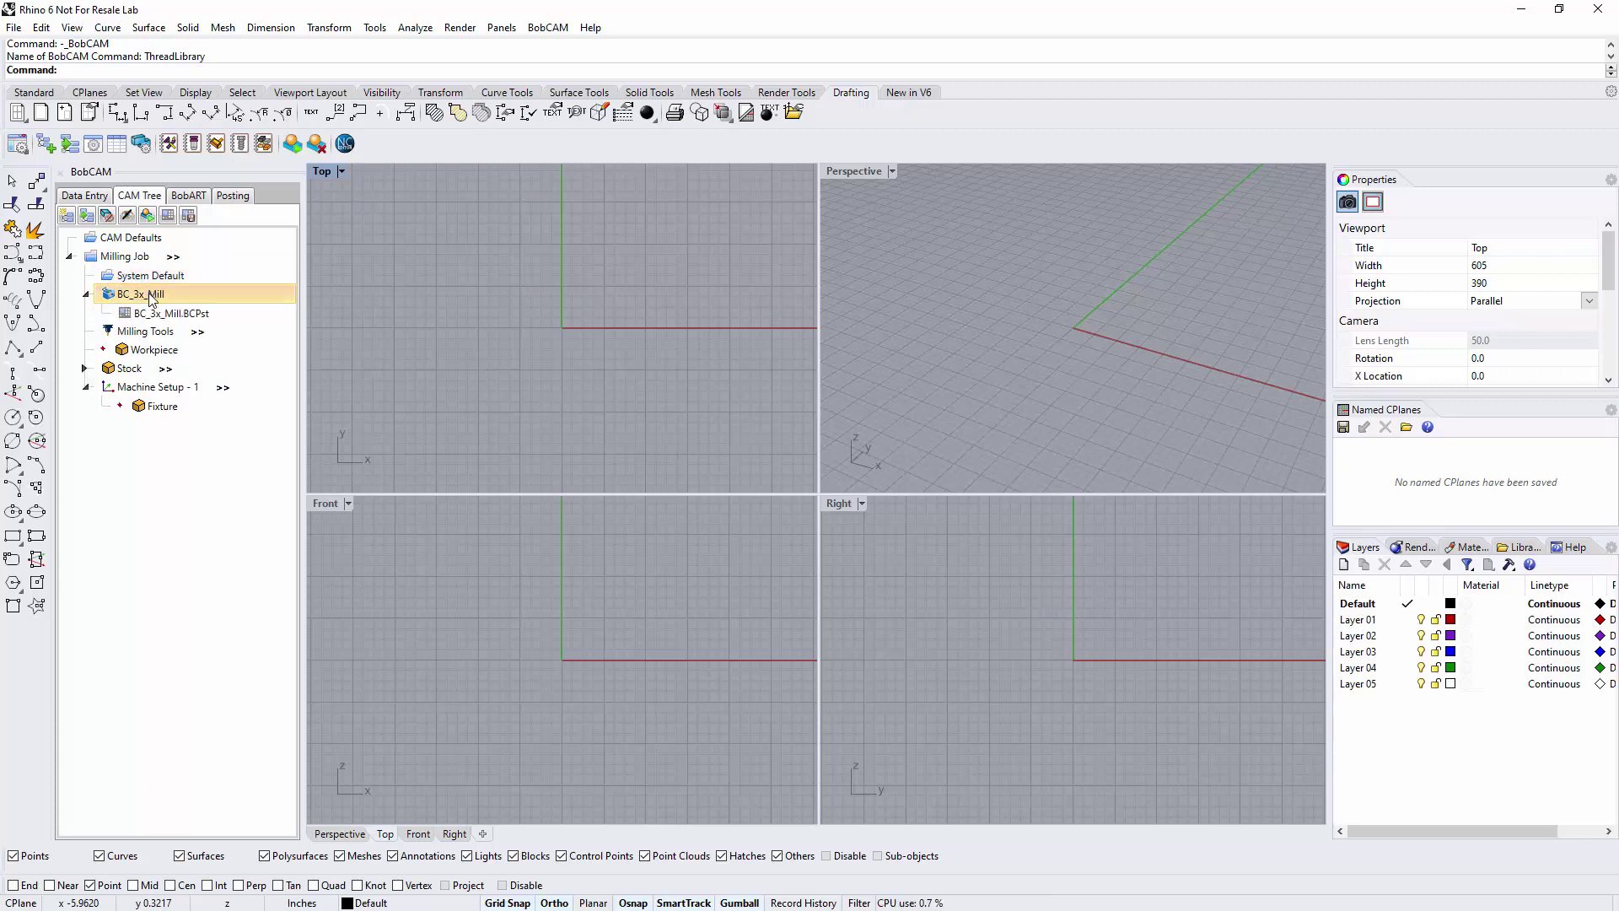
left_click(165, 316)
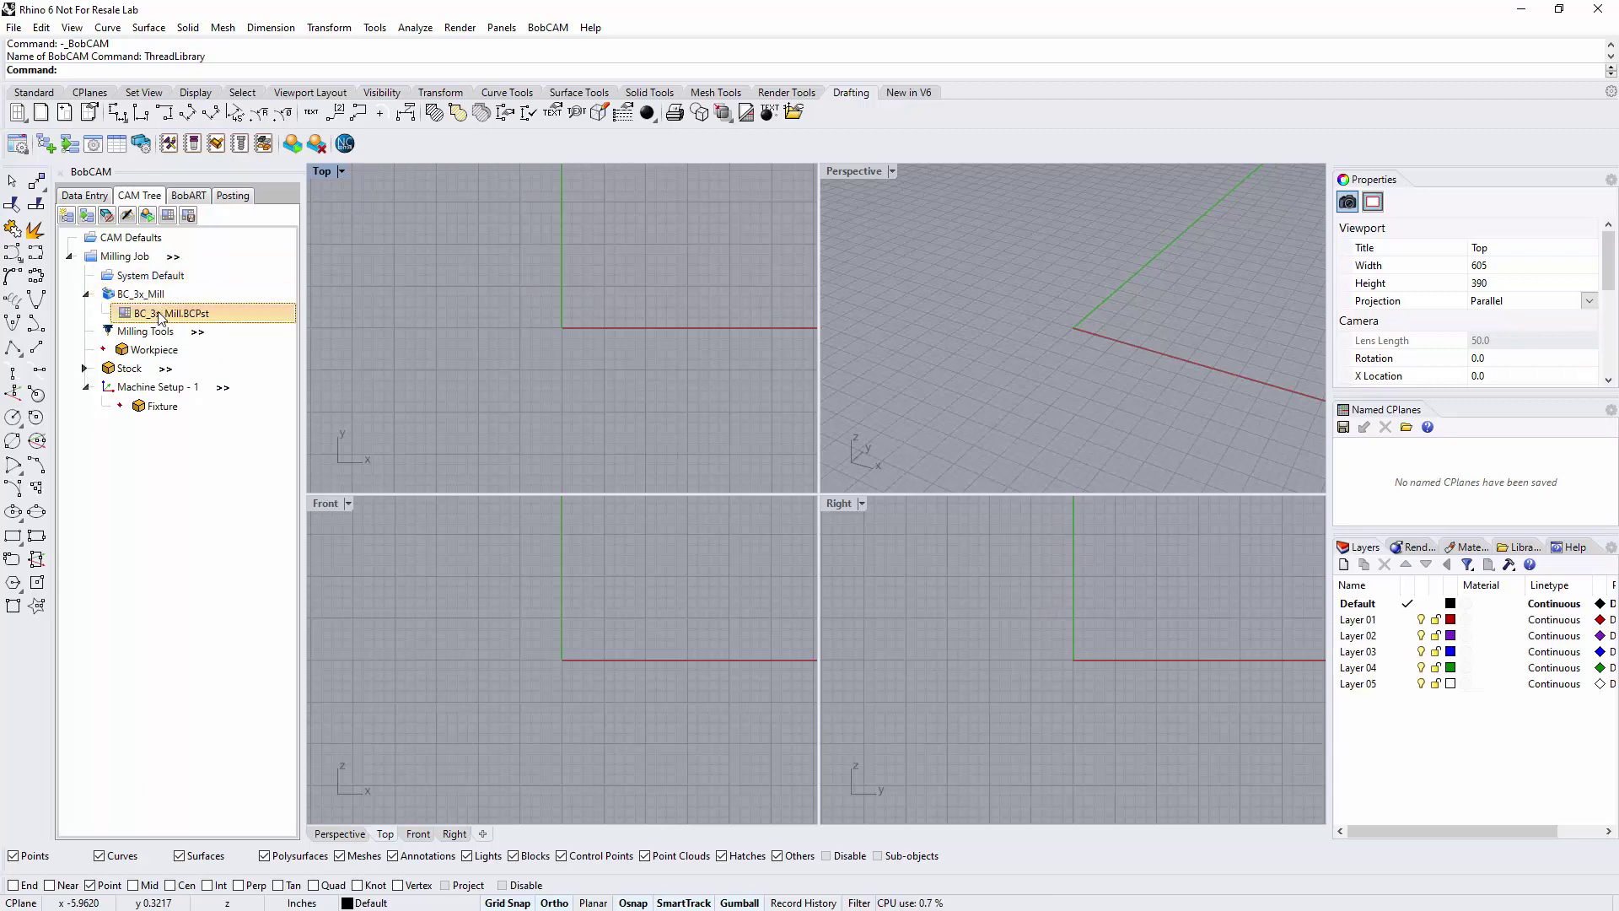
left_click(142, 331)
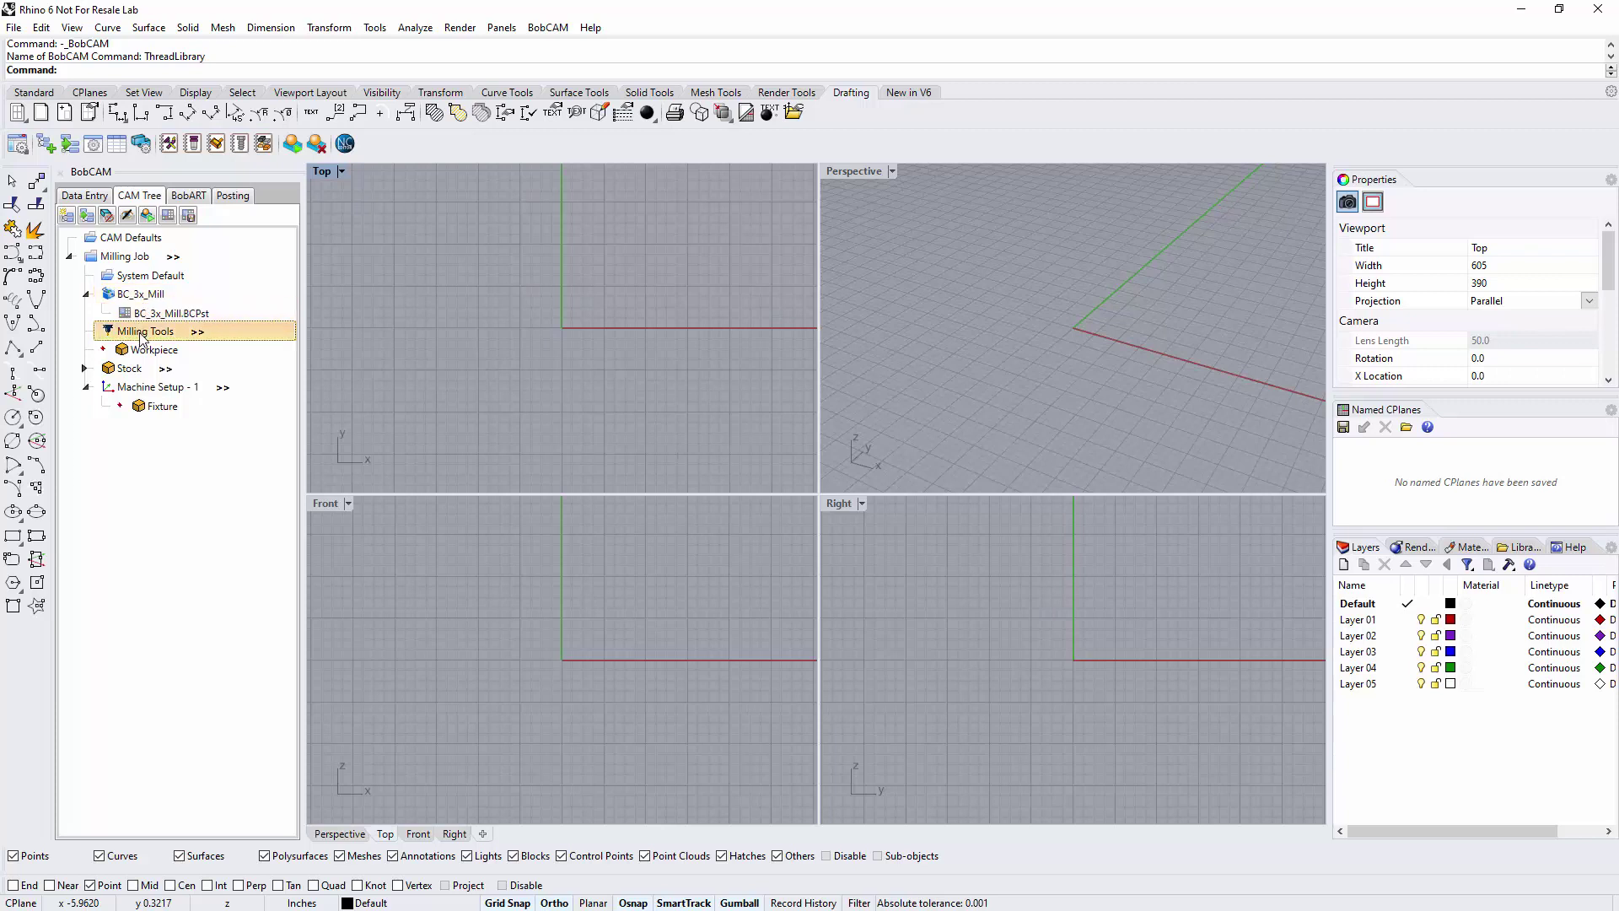
right_click(142, 335)
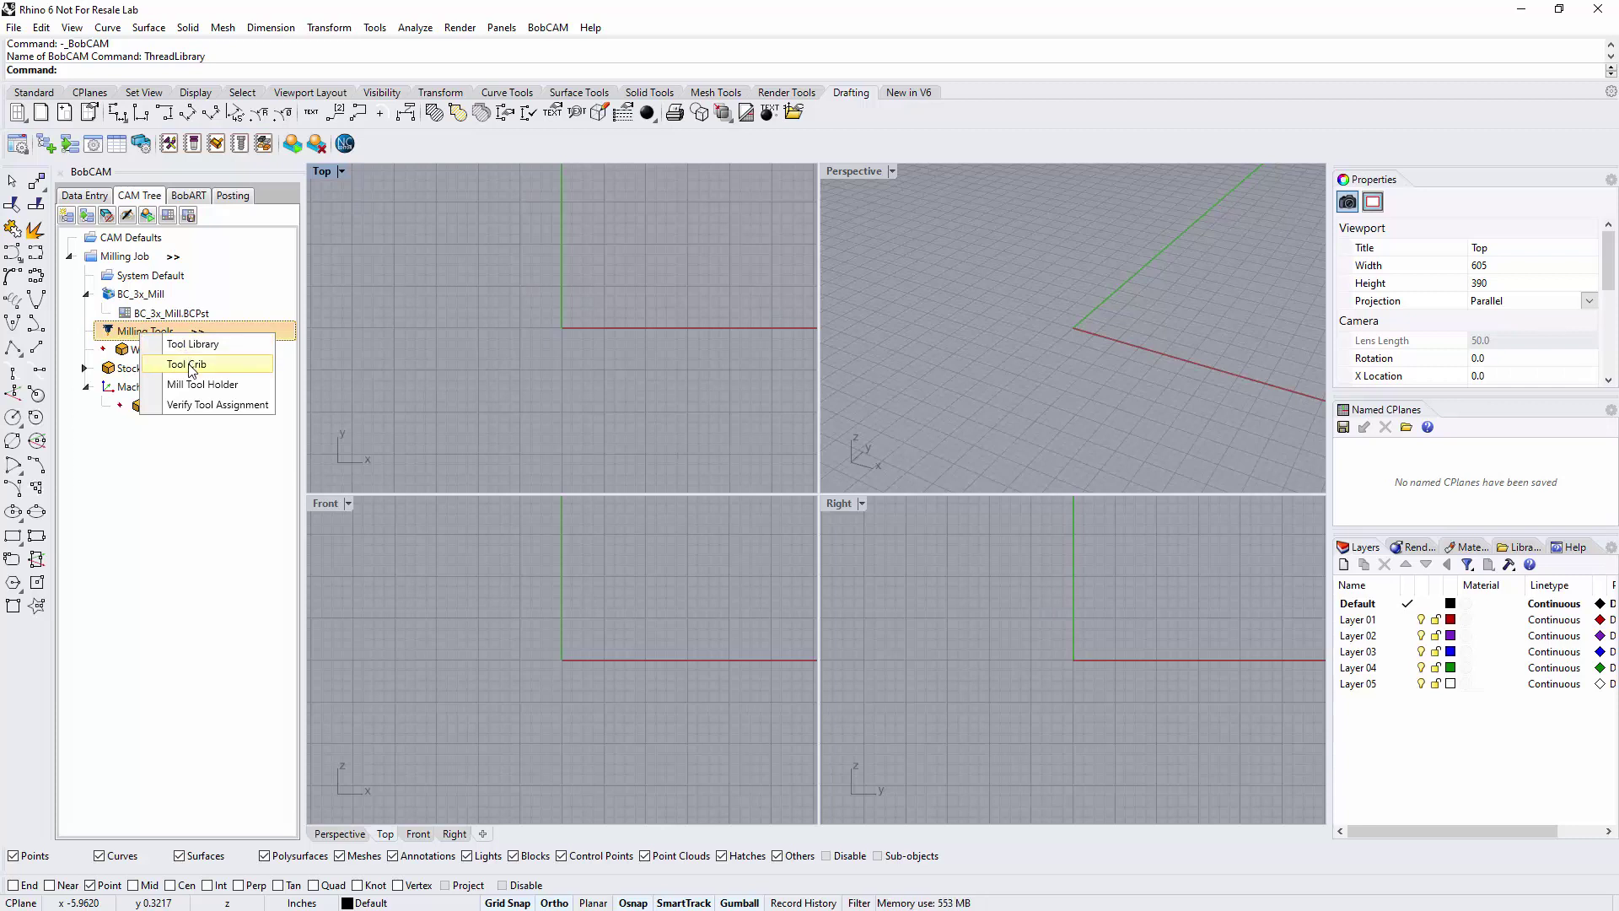
left_click(198, 406)
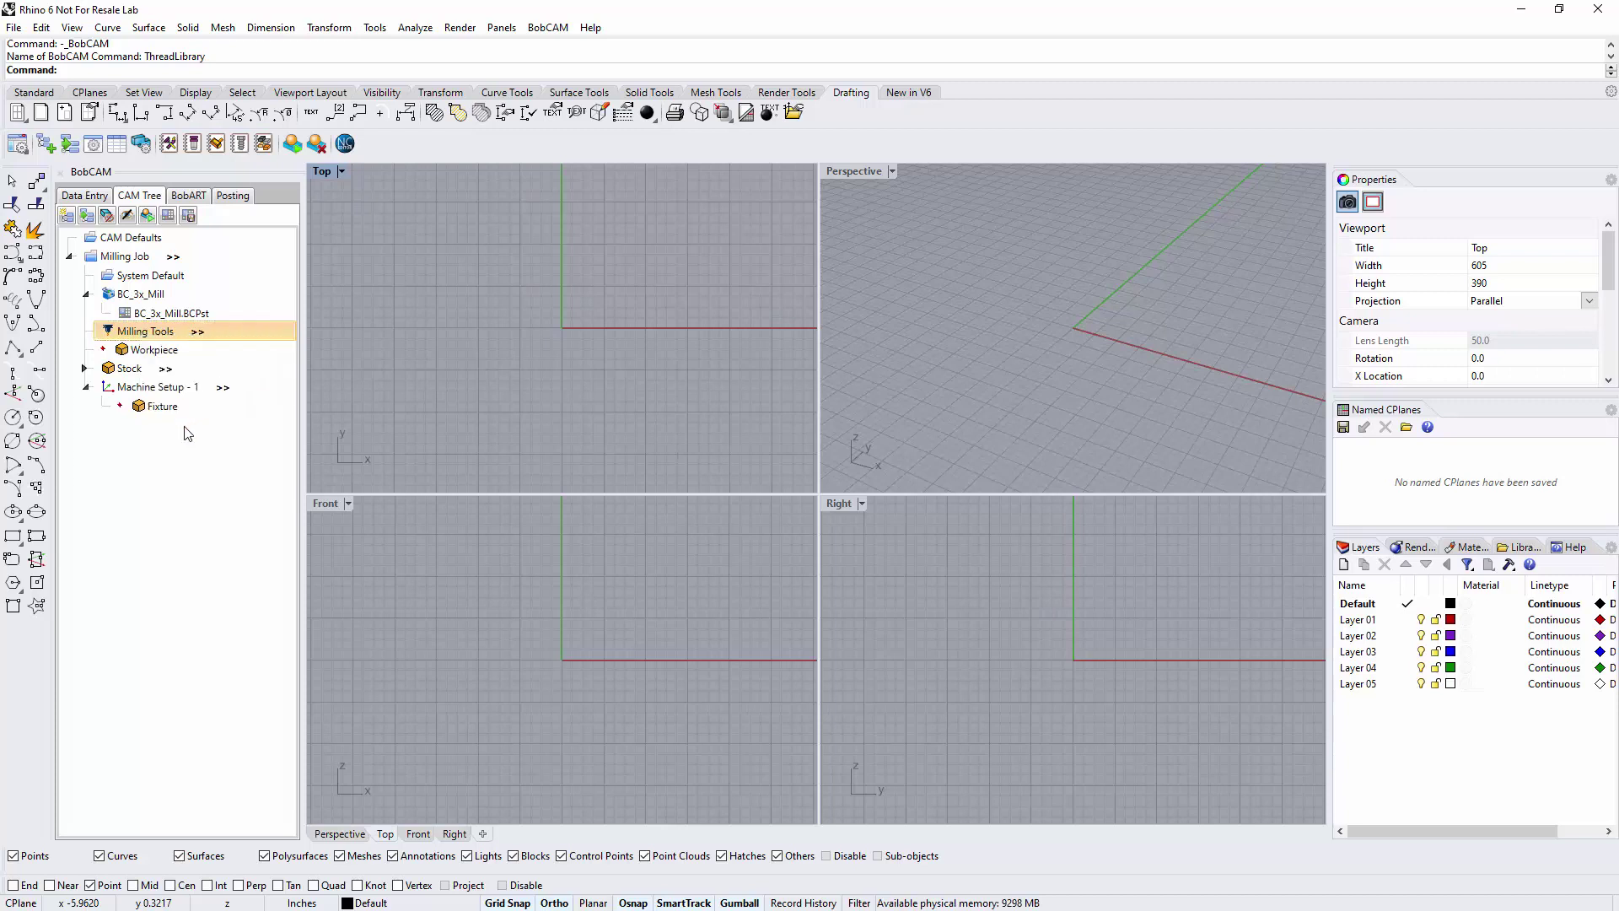
Look over the job's Workpiece, the Stock with its assigned material, and the Machine Setup with its Fixture.
left_click(152, 348)
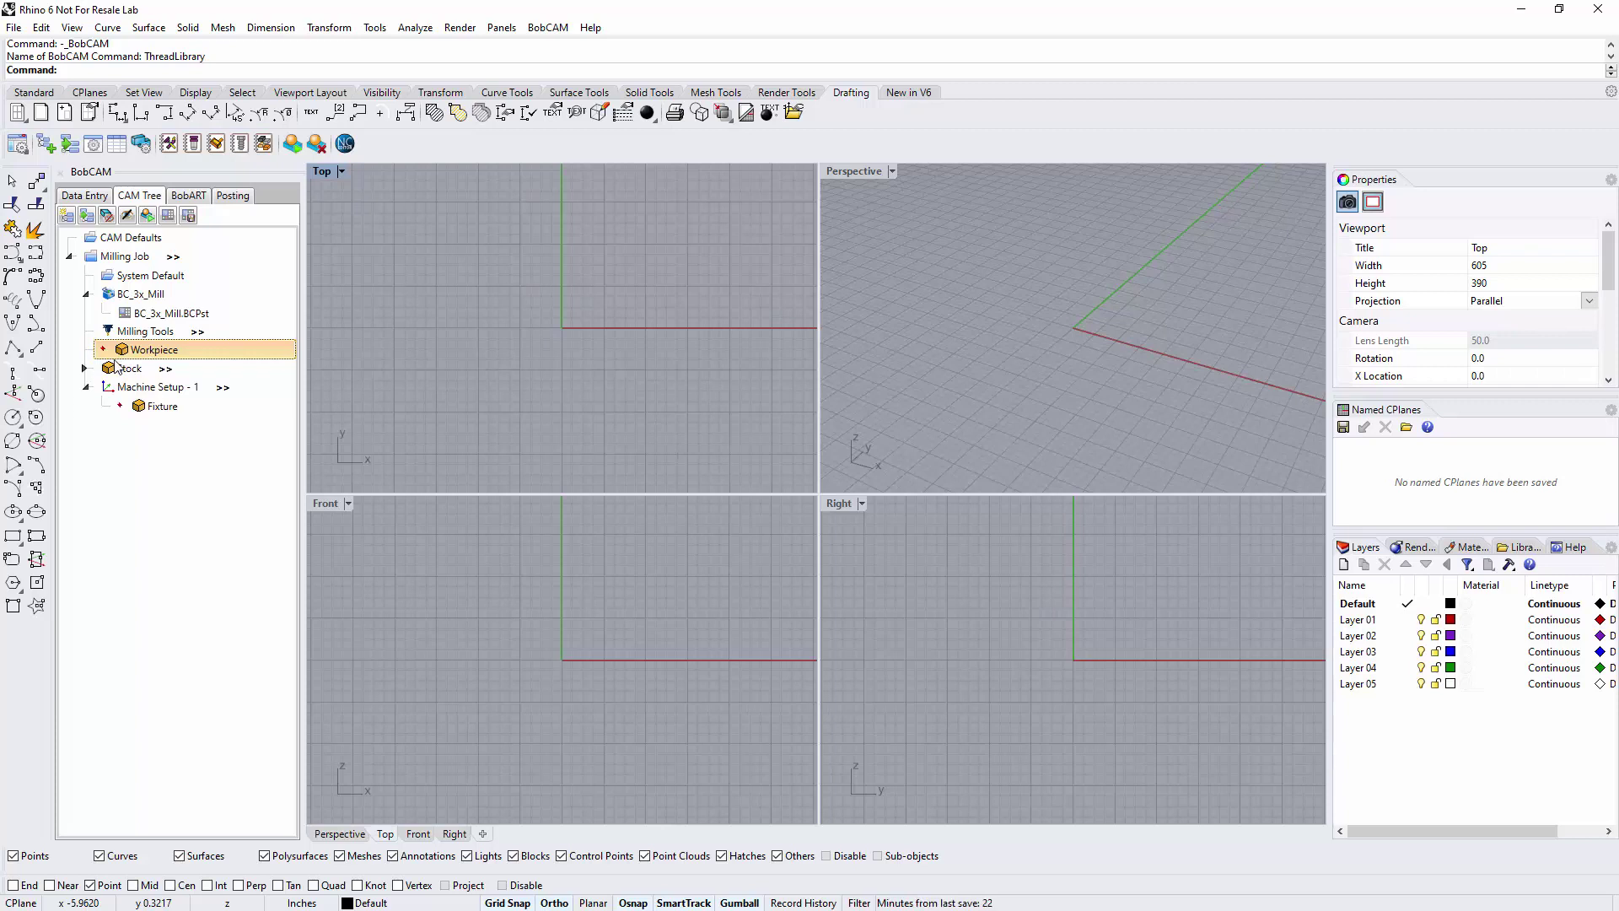
left_click(119, 368)
left_click(84, 368)
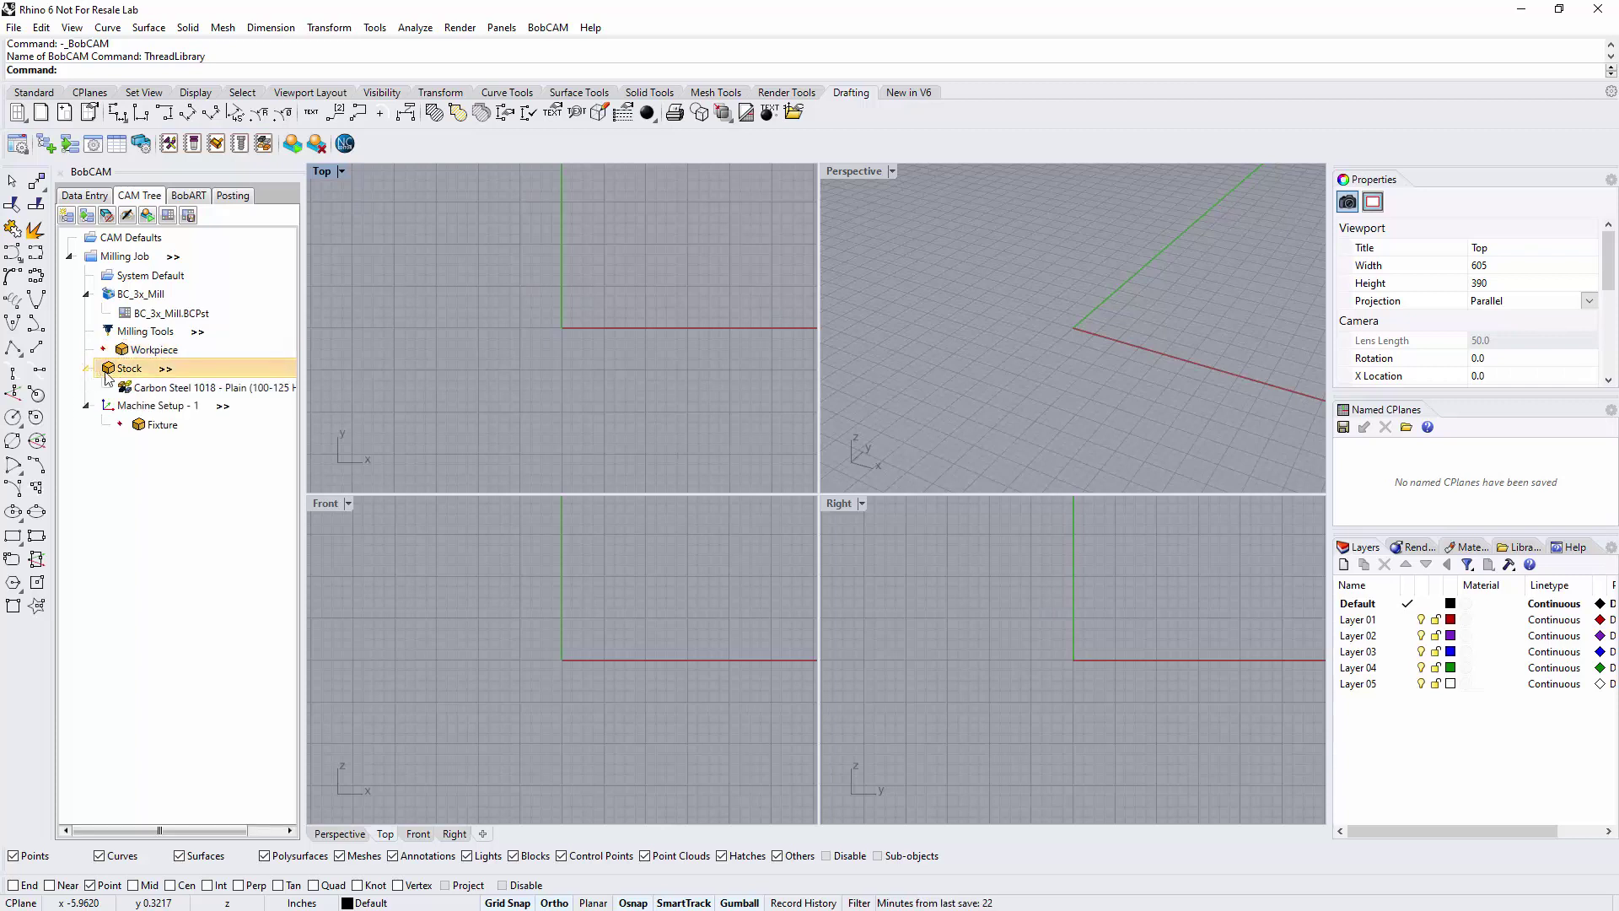
left_click(156, 389)
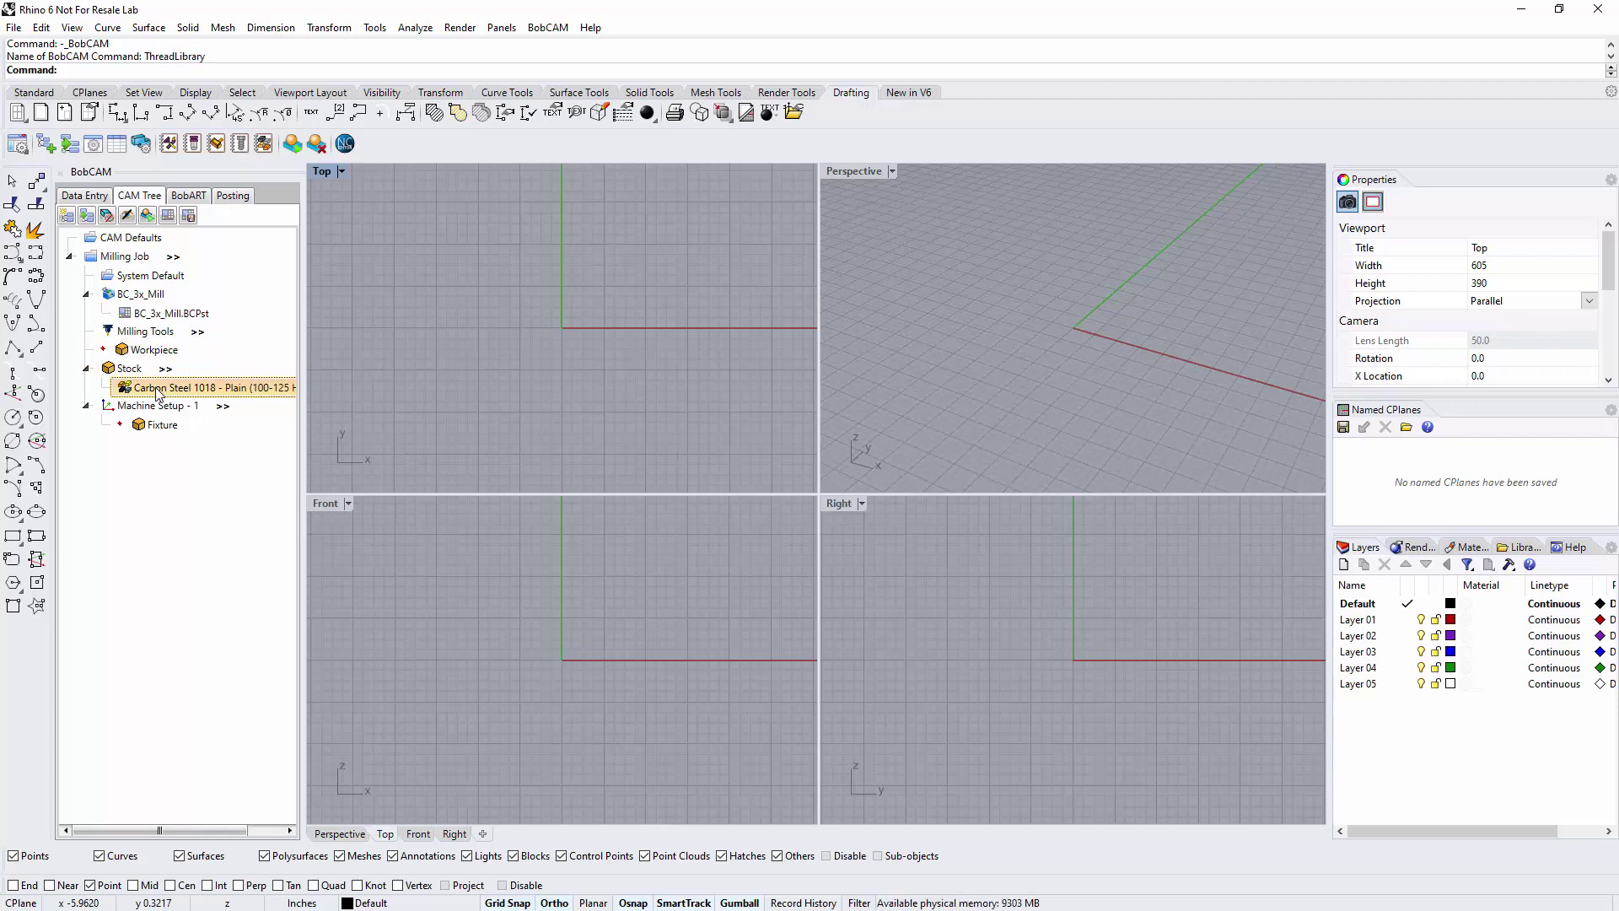
left_click(161, 406)
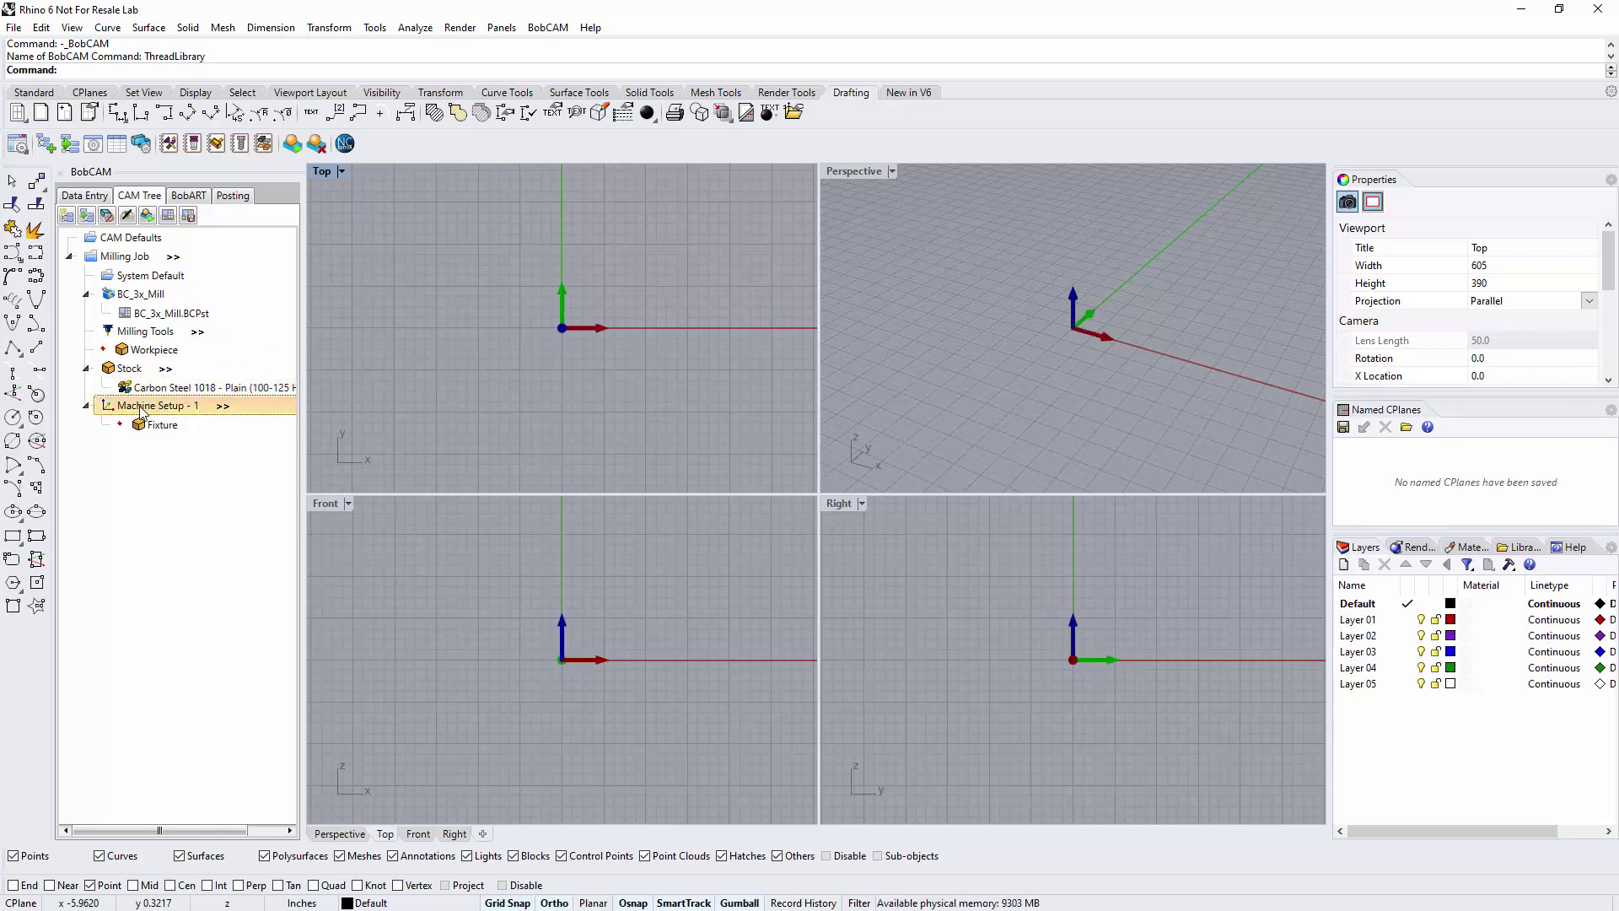
left_click(152, 427)
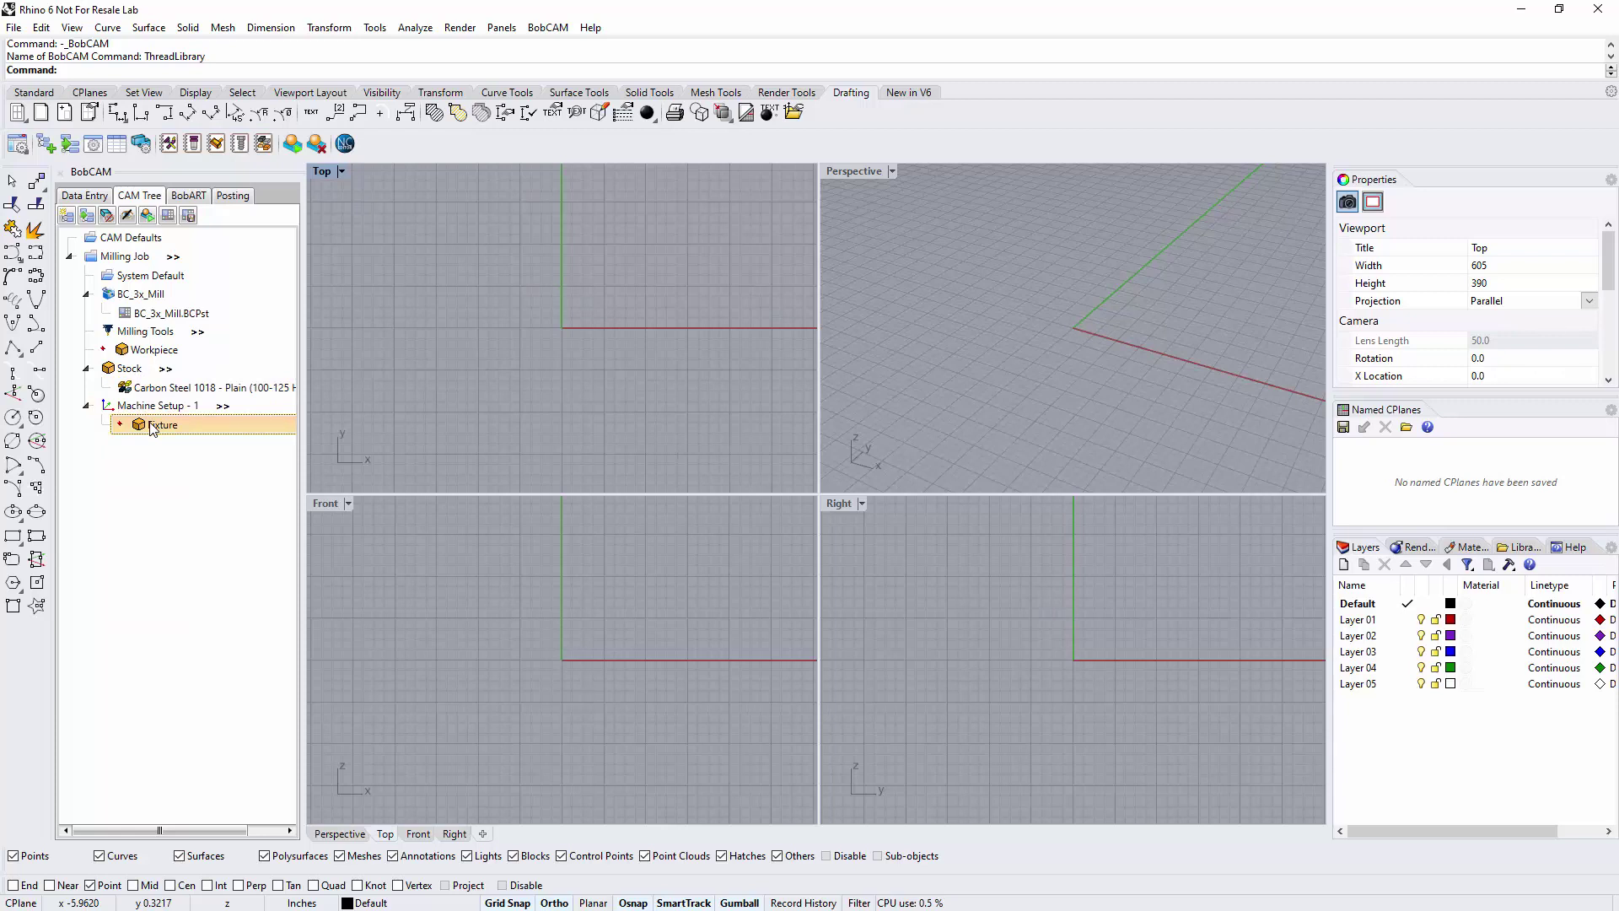
Review the machining features and other commands available for Machine Setup - 1.
left_click(147, 408)
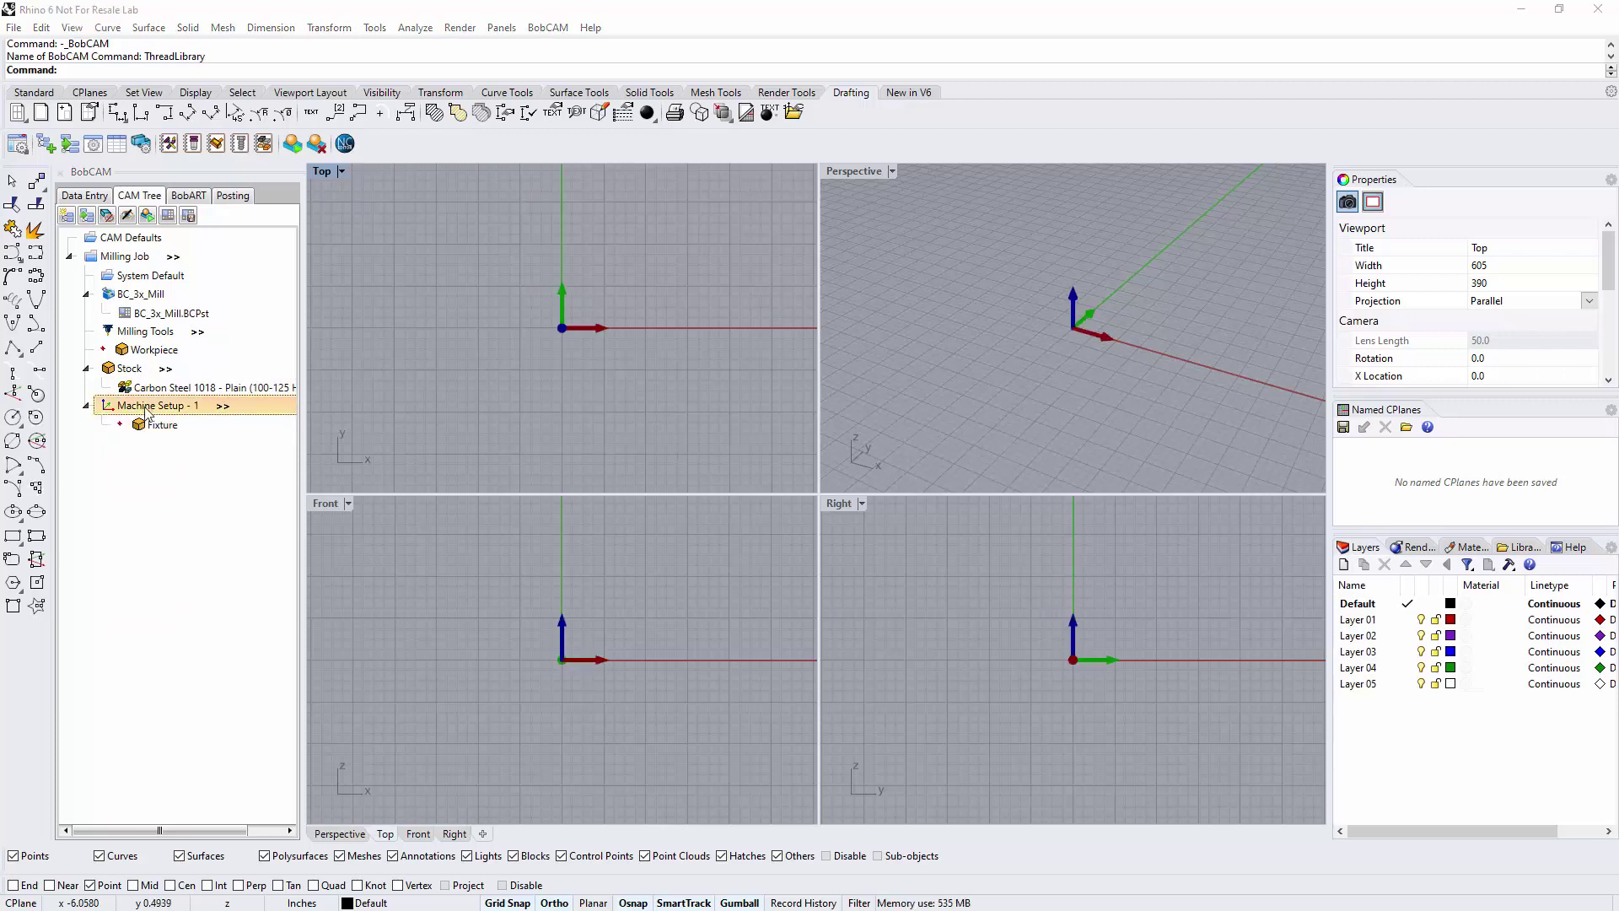
right_click(147, 411)
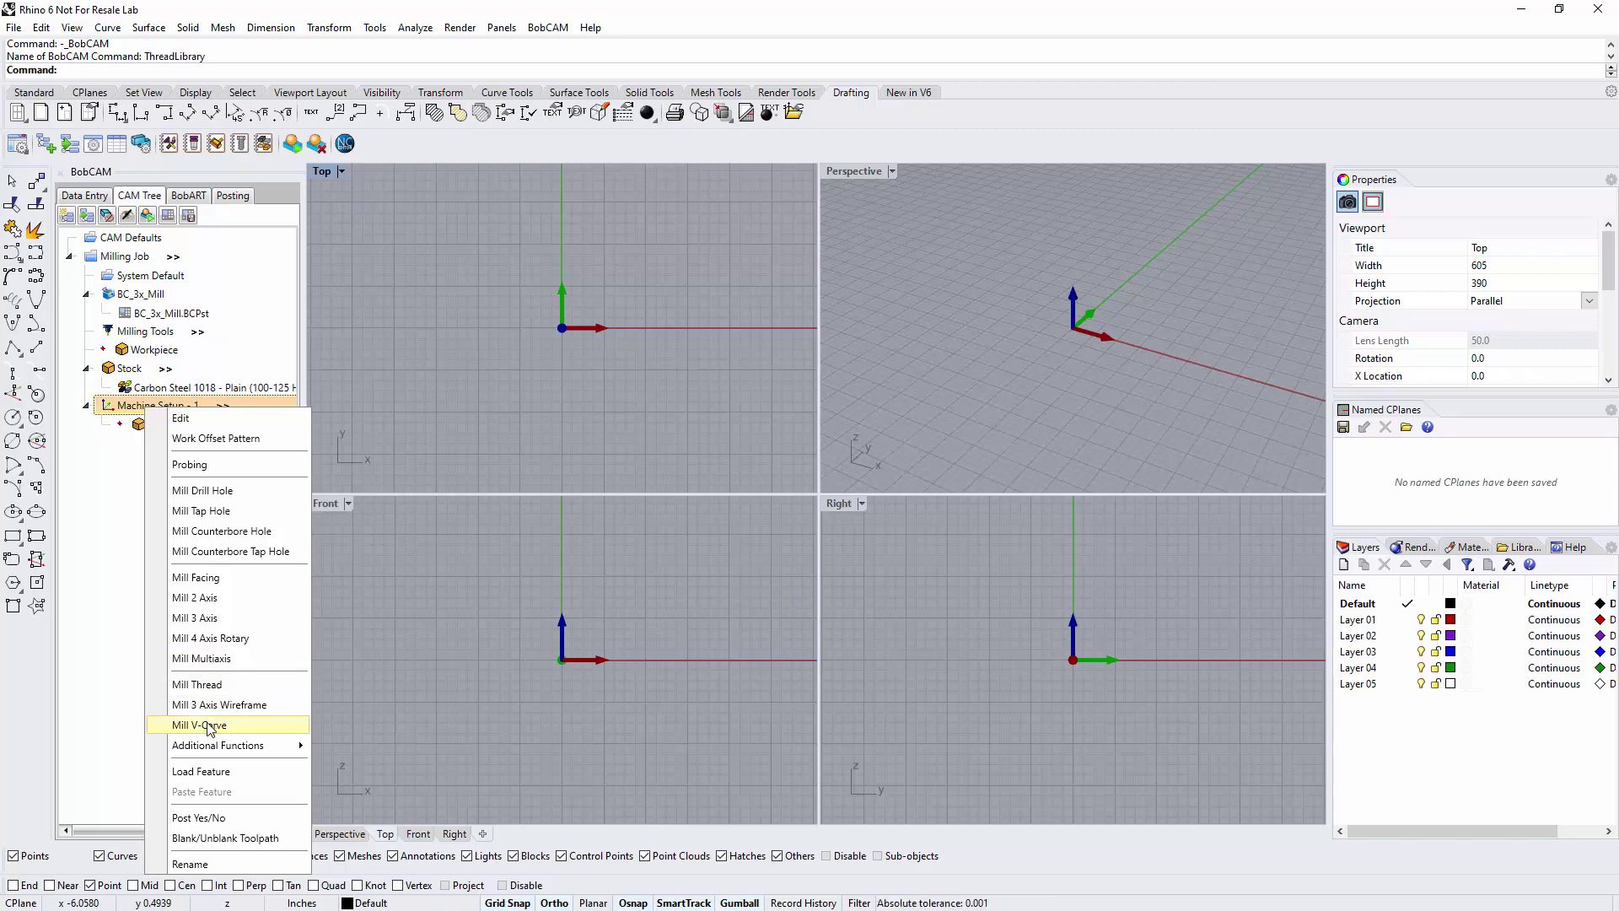
mouse_move(221, 747)
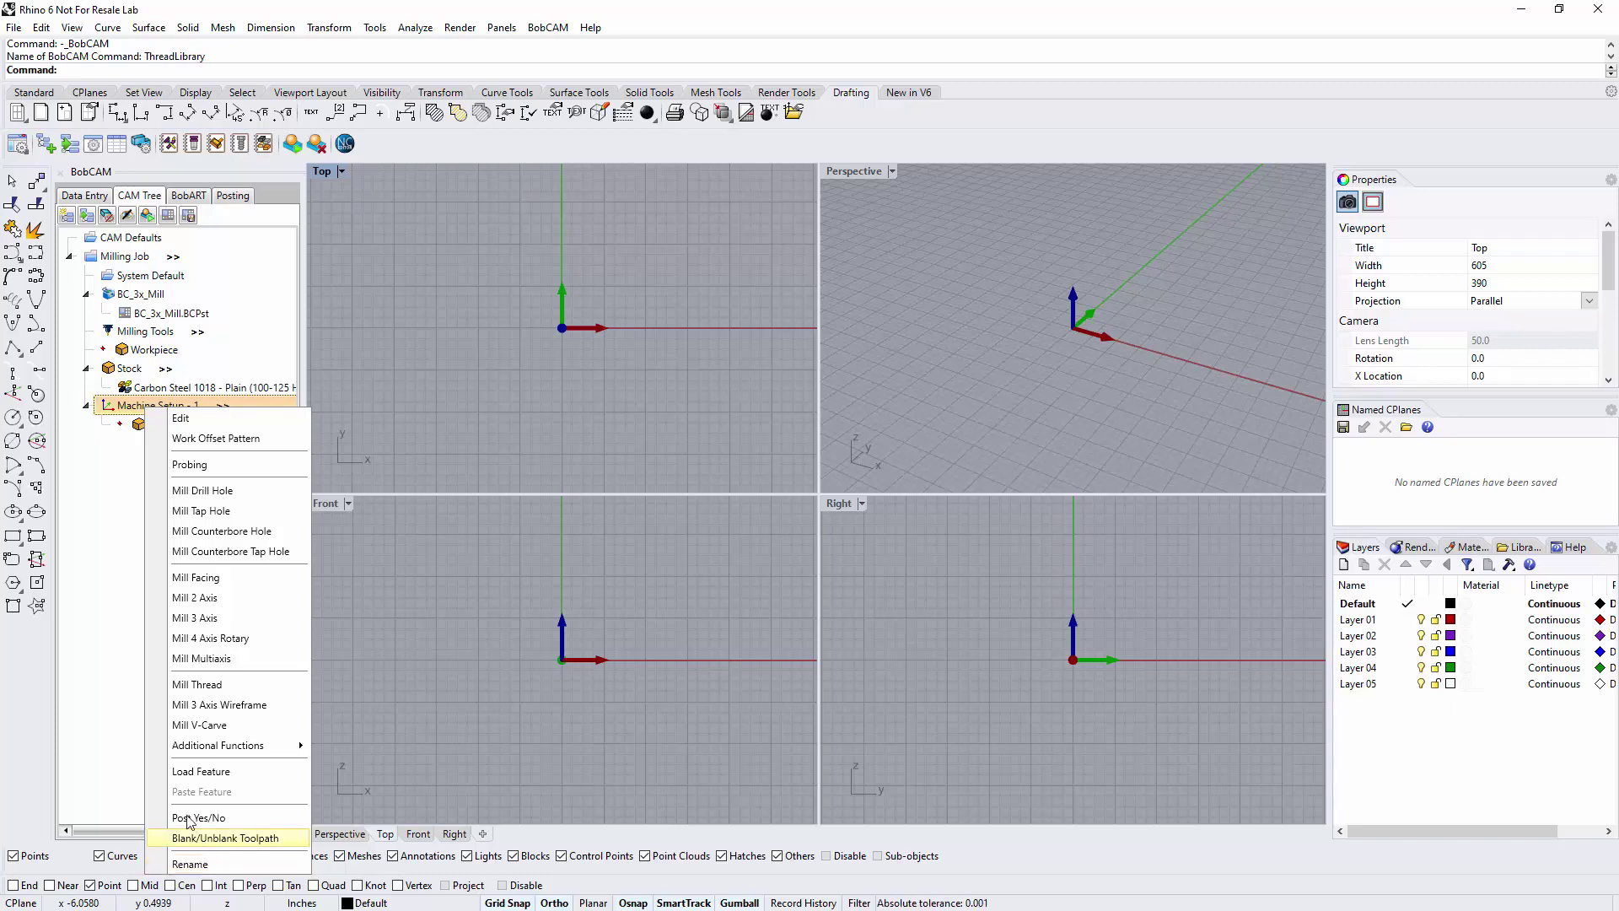
left_click(105, 632)
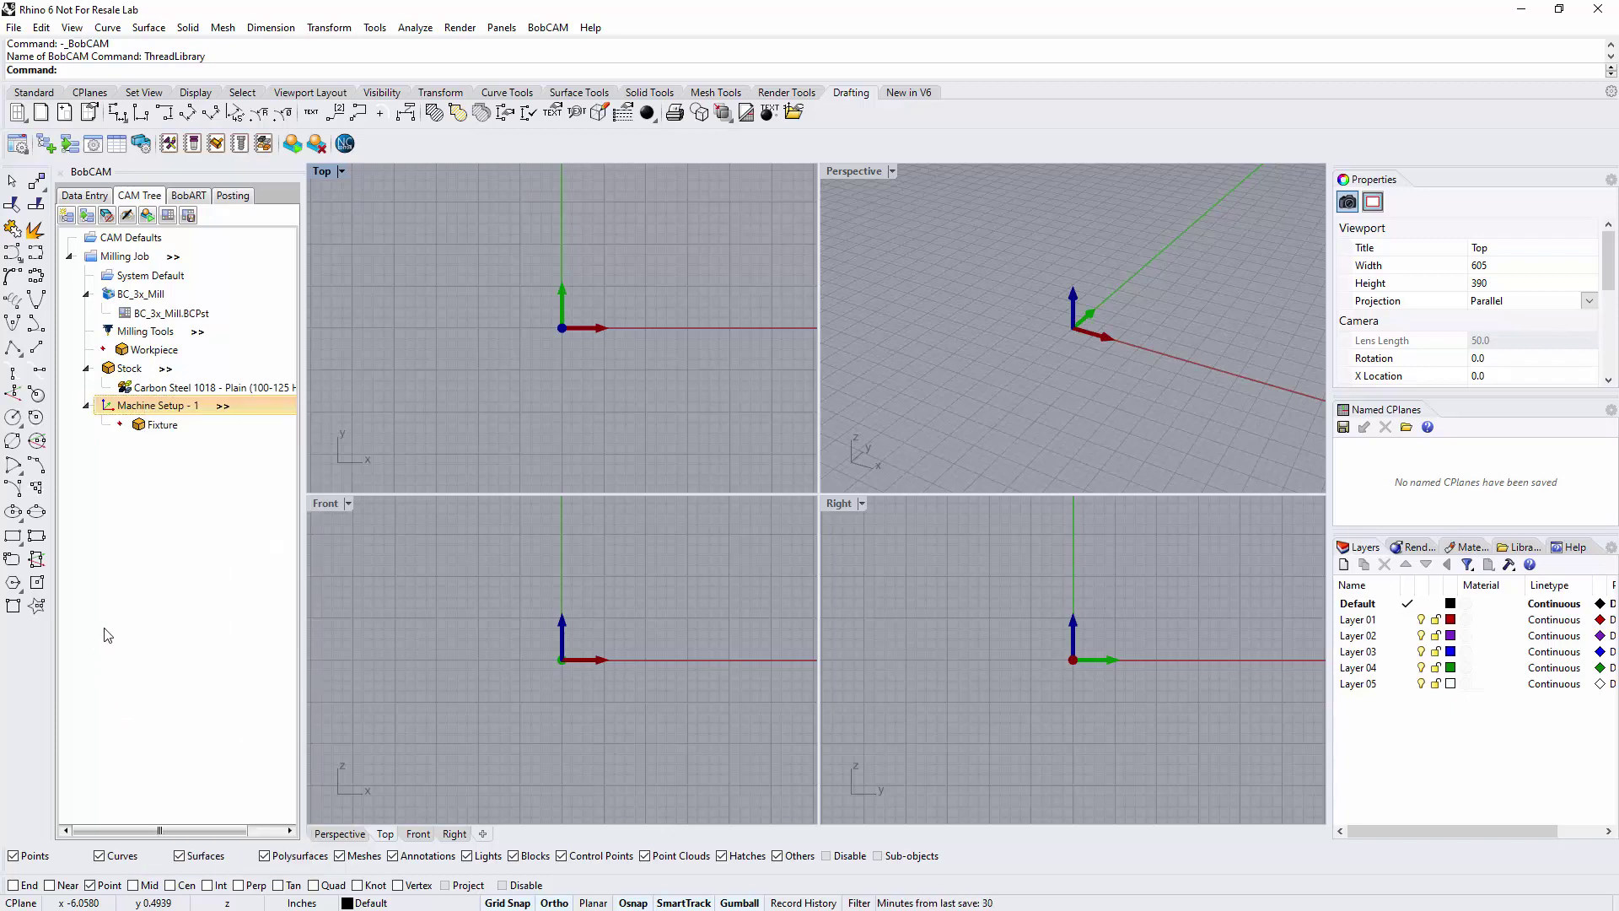
Look over the BobART page's Images item and the commands available for BobArt Manager and Emboss Model.
left_click(188, 195)
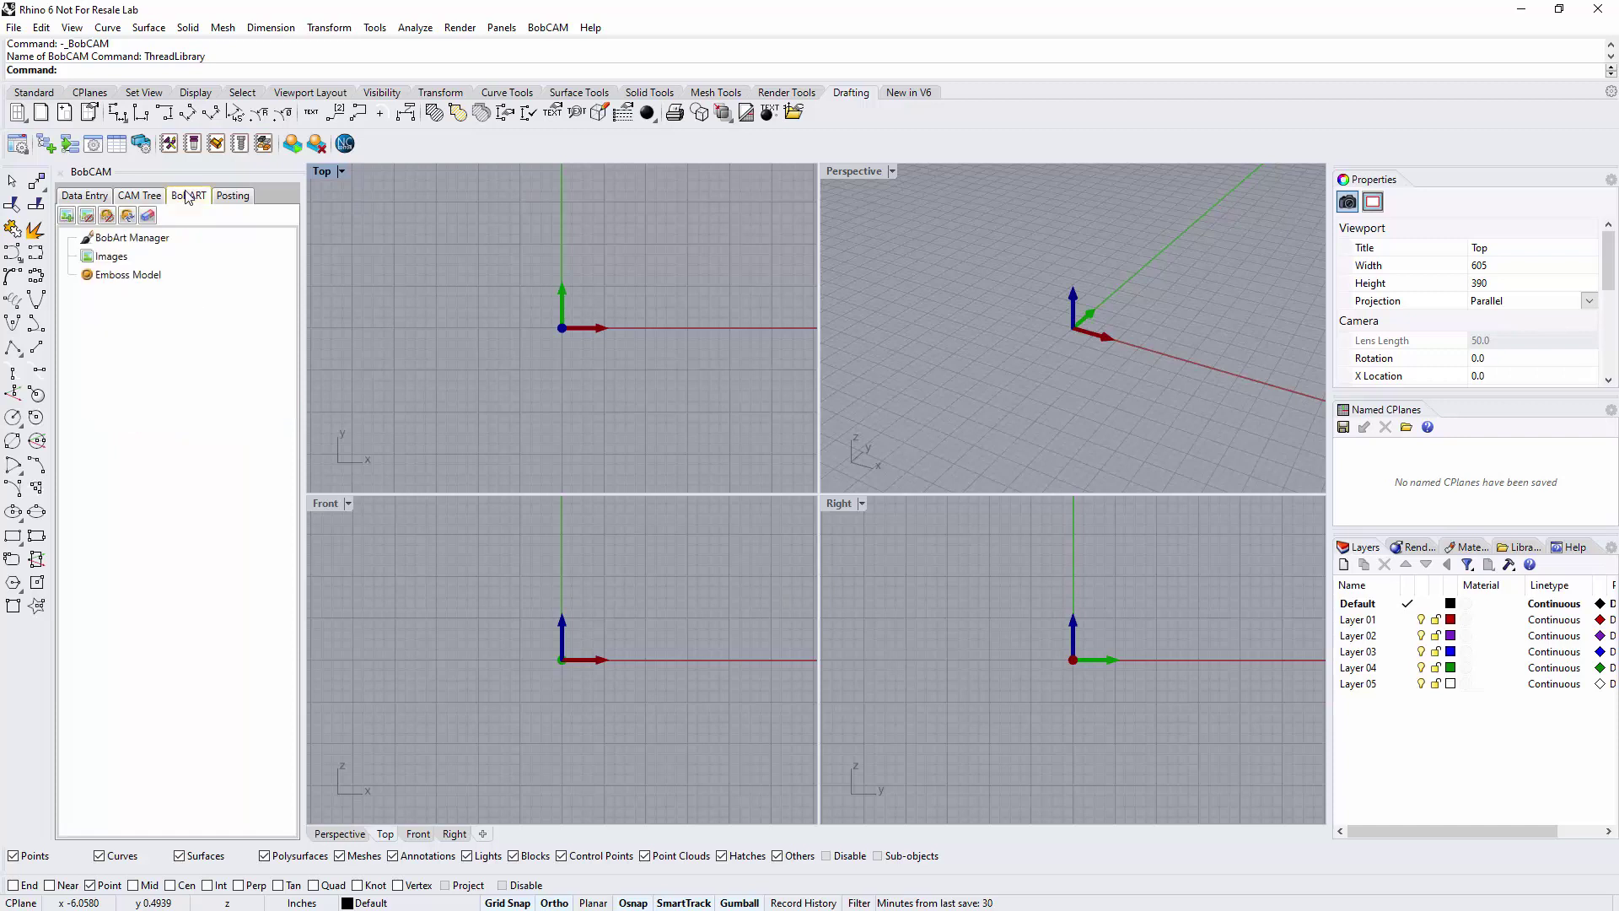
right_click(139, 239)
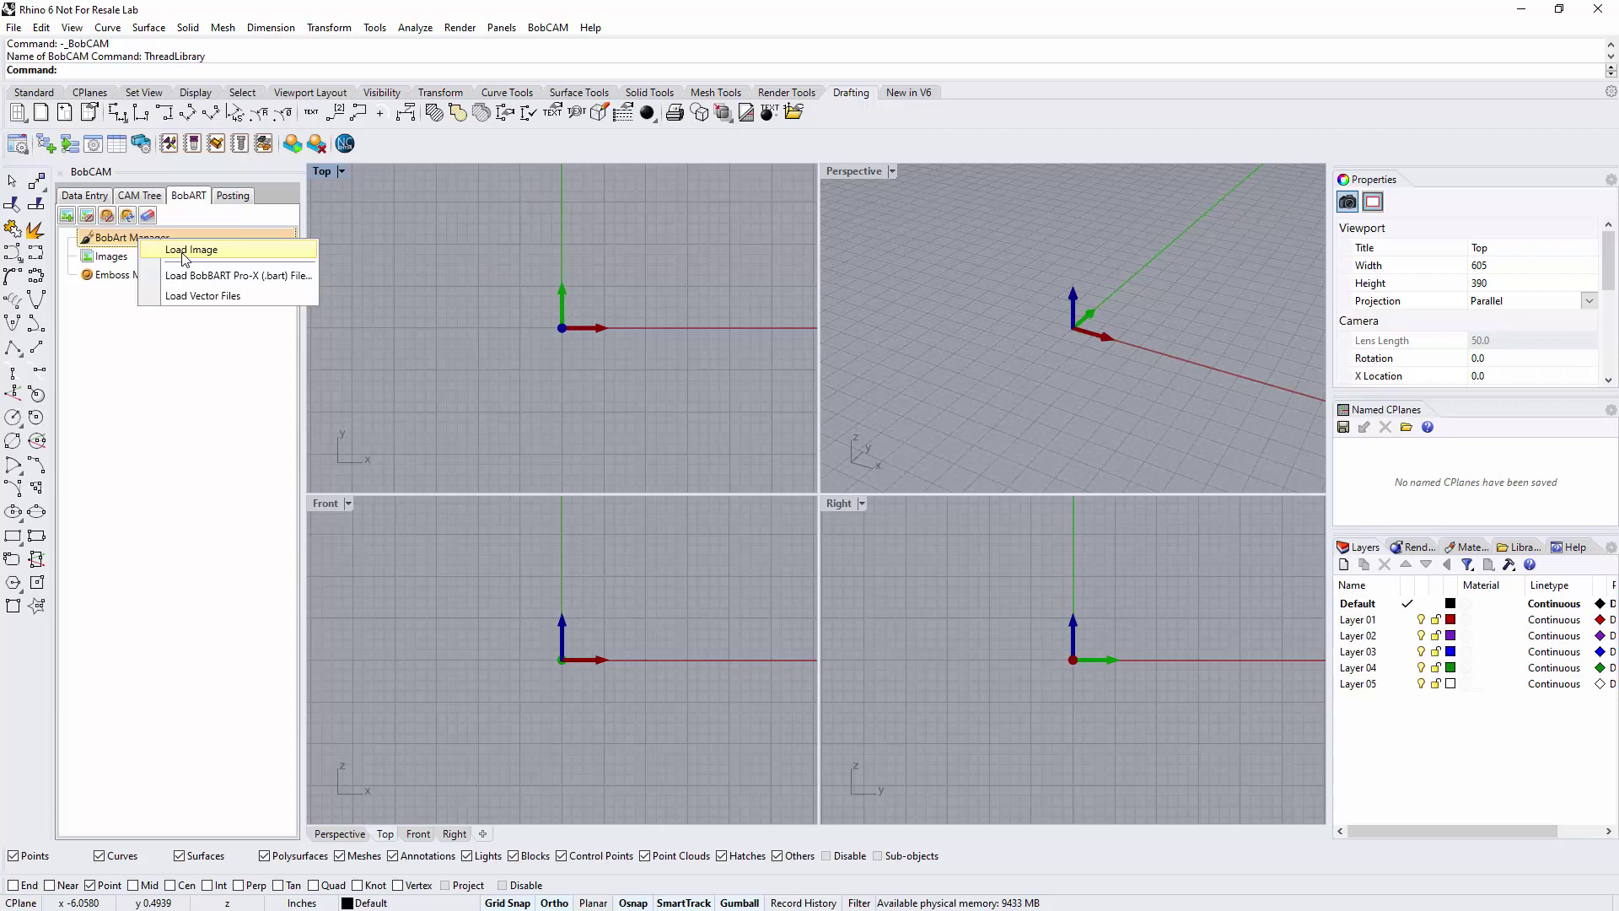
left_click(178, 335)
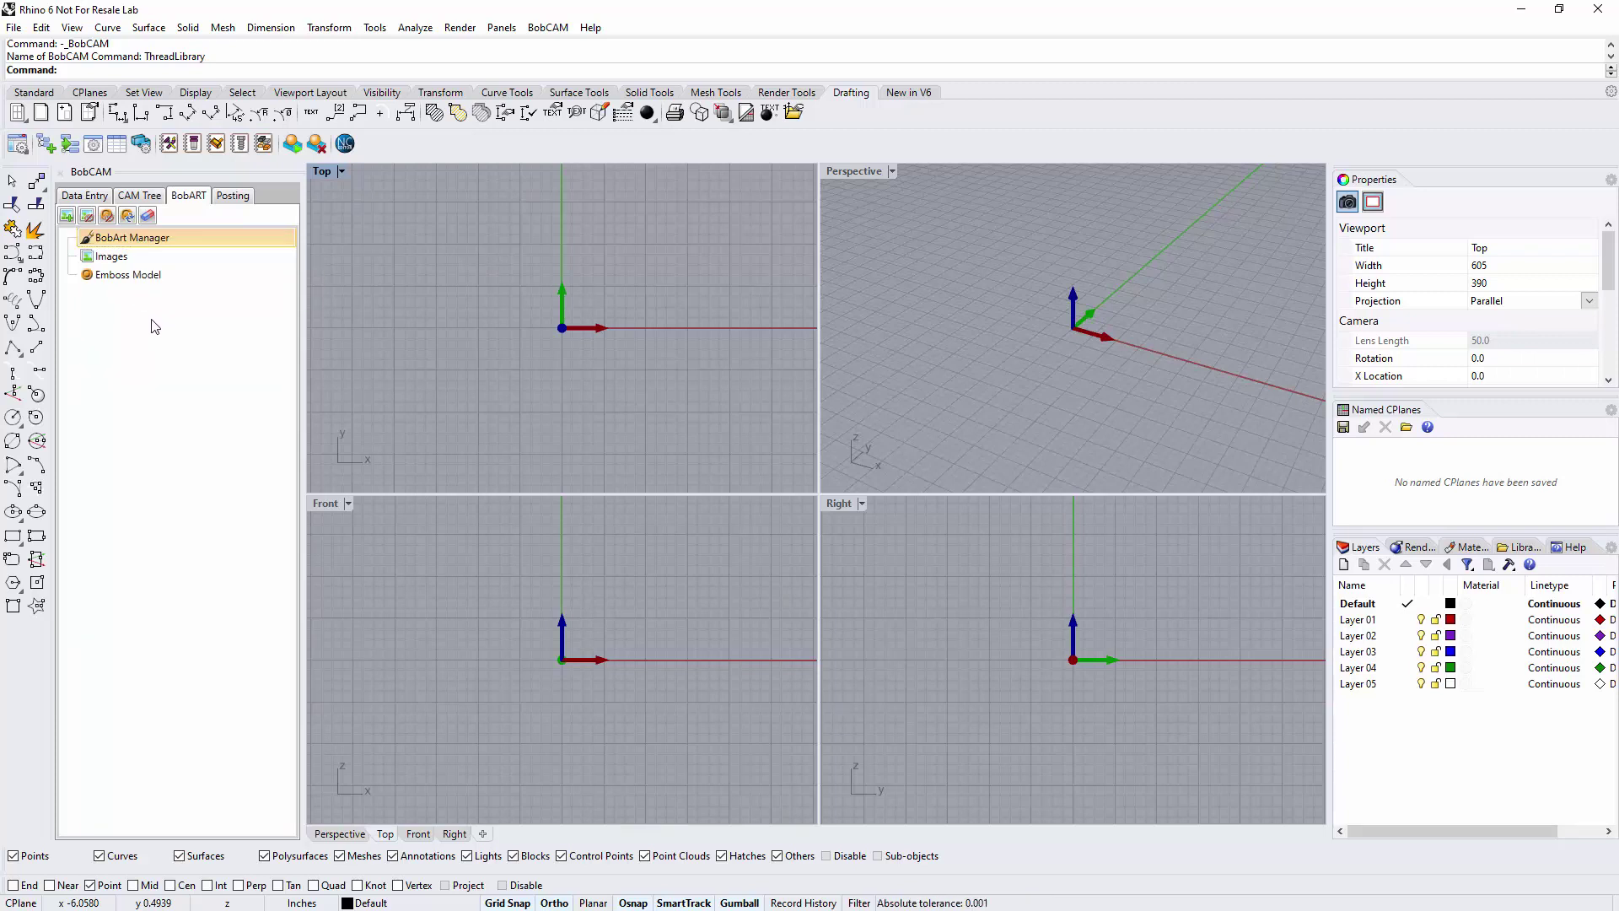
left_click(117, 260)
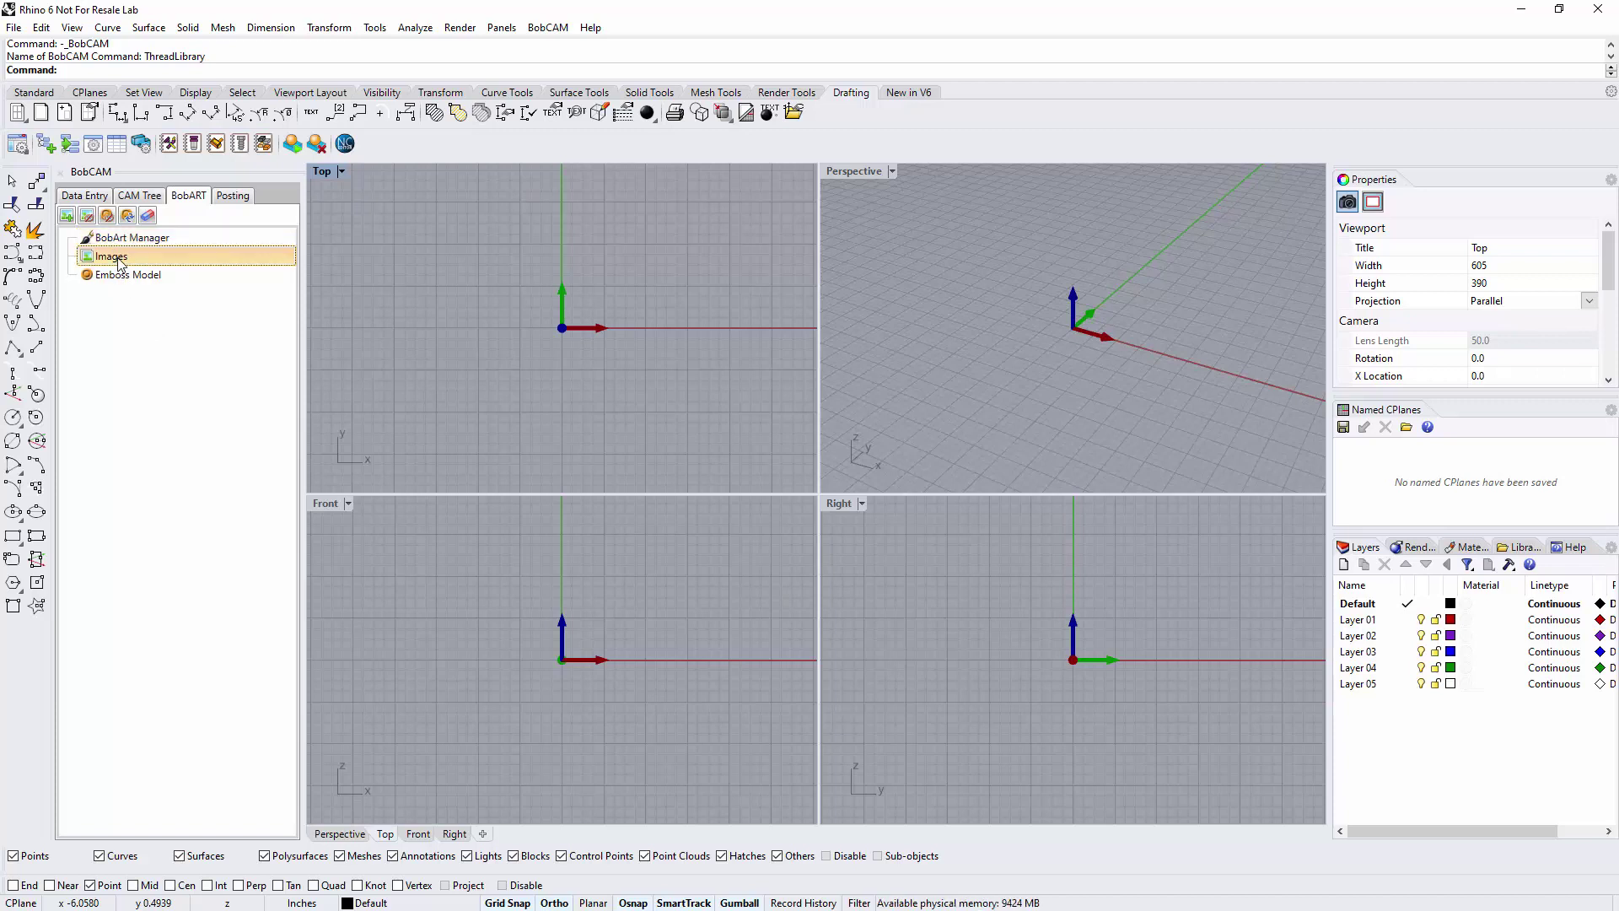
left_click(126, 276)
right_click(128, 278)
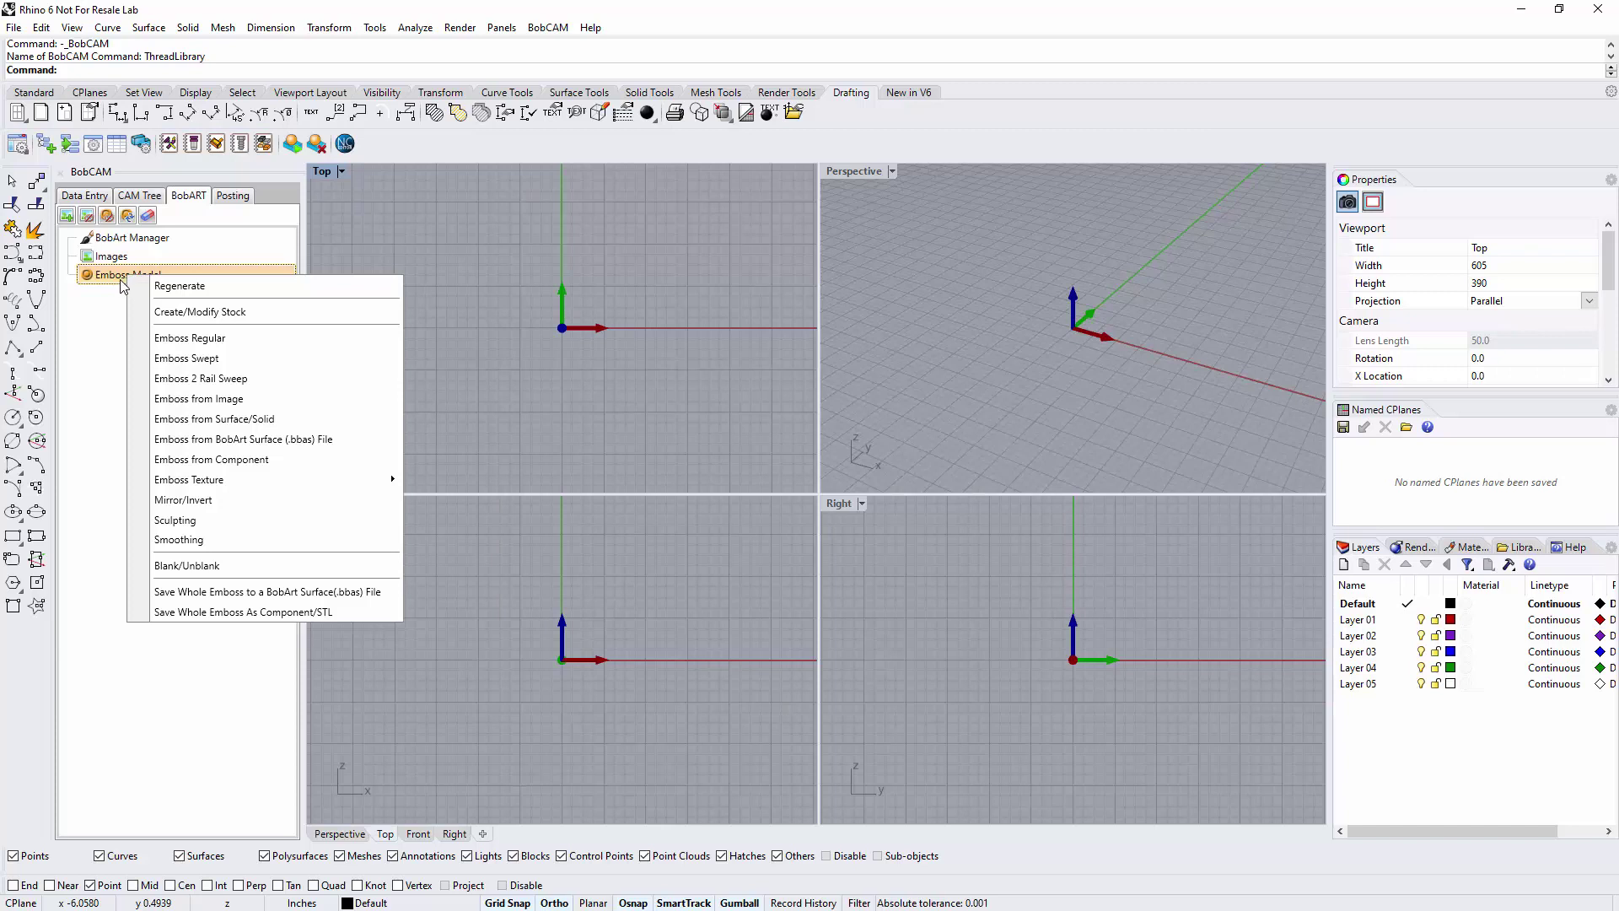
left_click(108, 318)
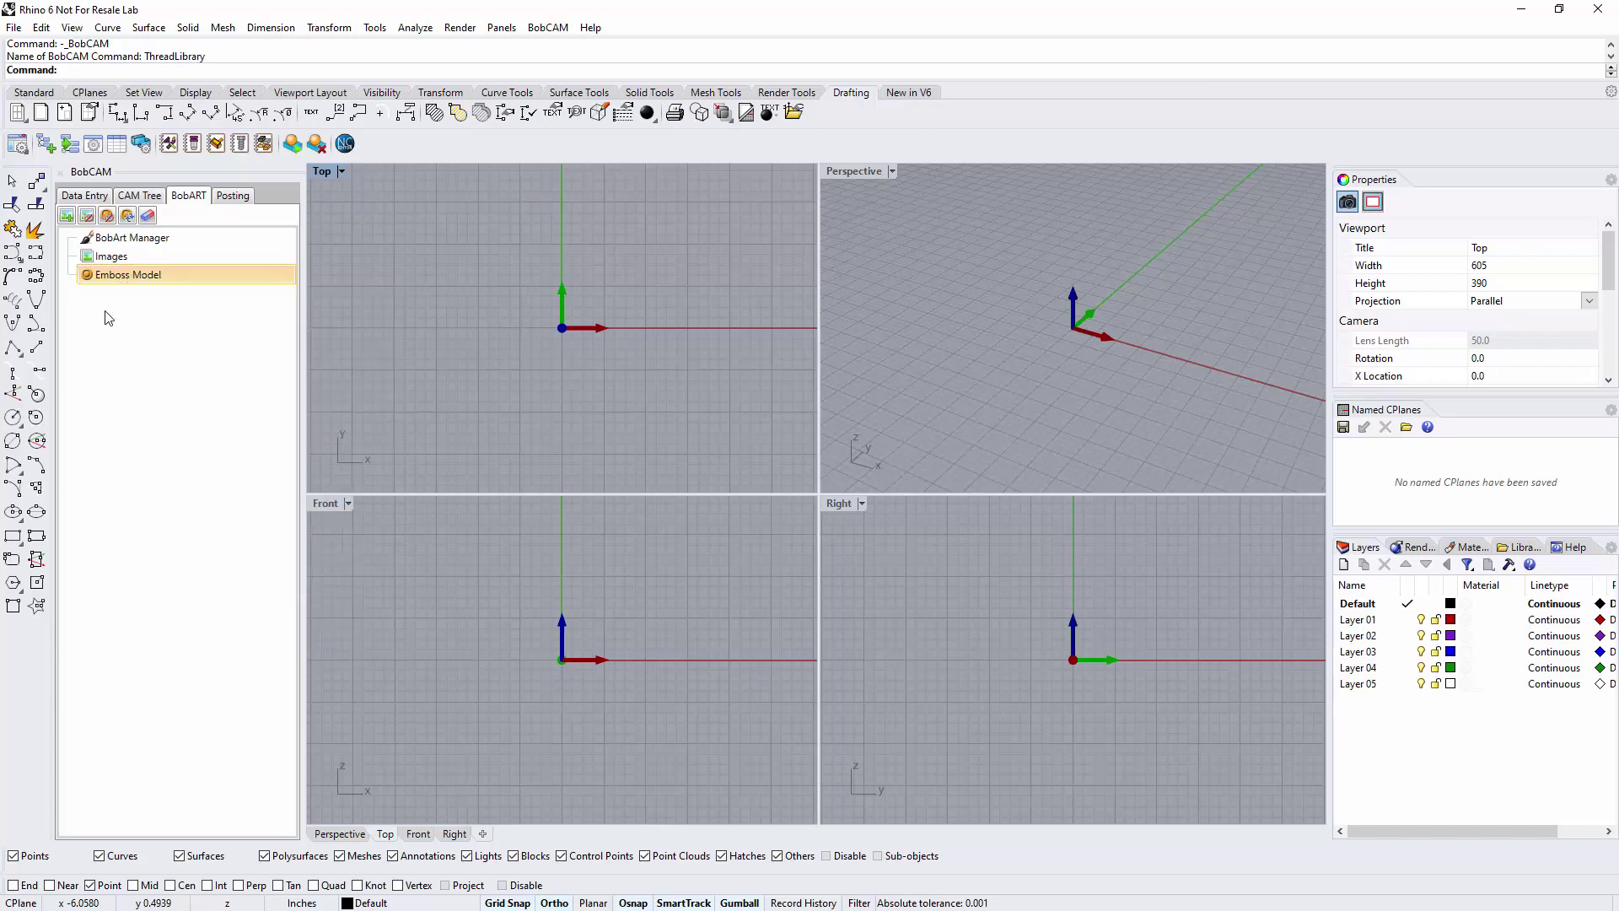
Compare the CAM Tree with the Posting page and review the commands available for posted code.
left_click(139, 195)
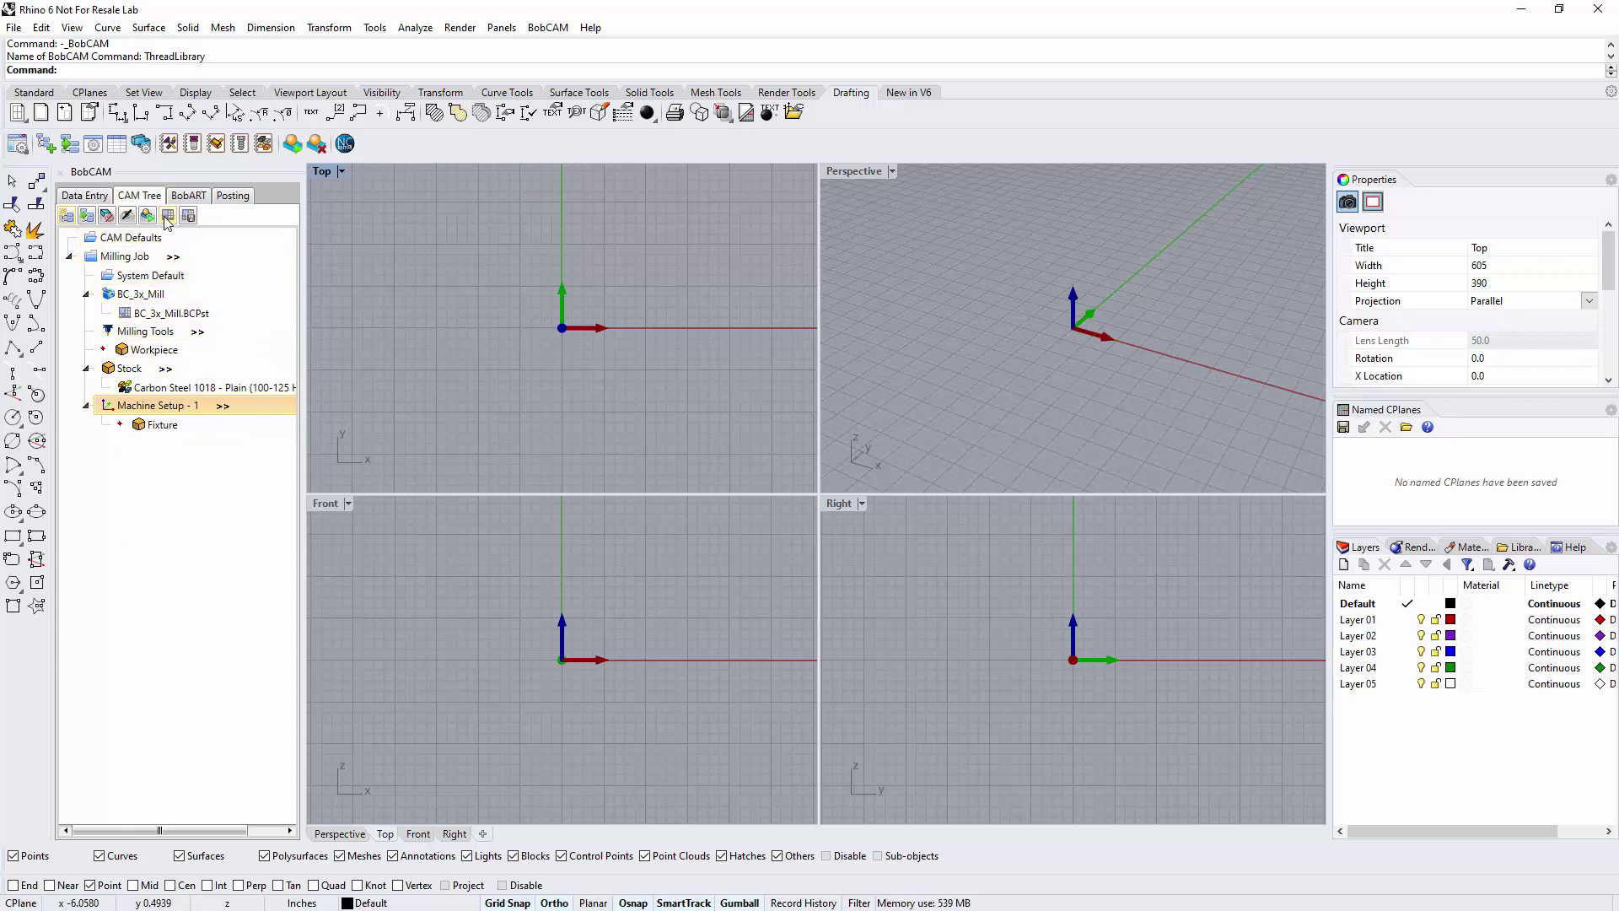
left_click(238, 195)
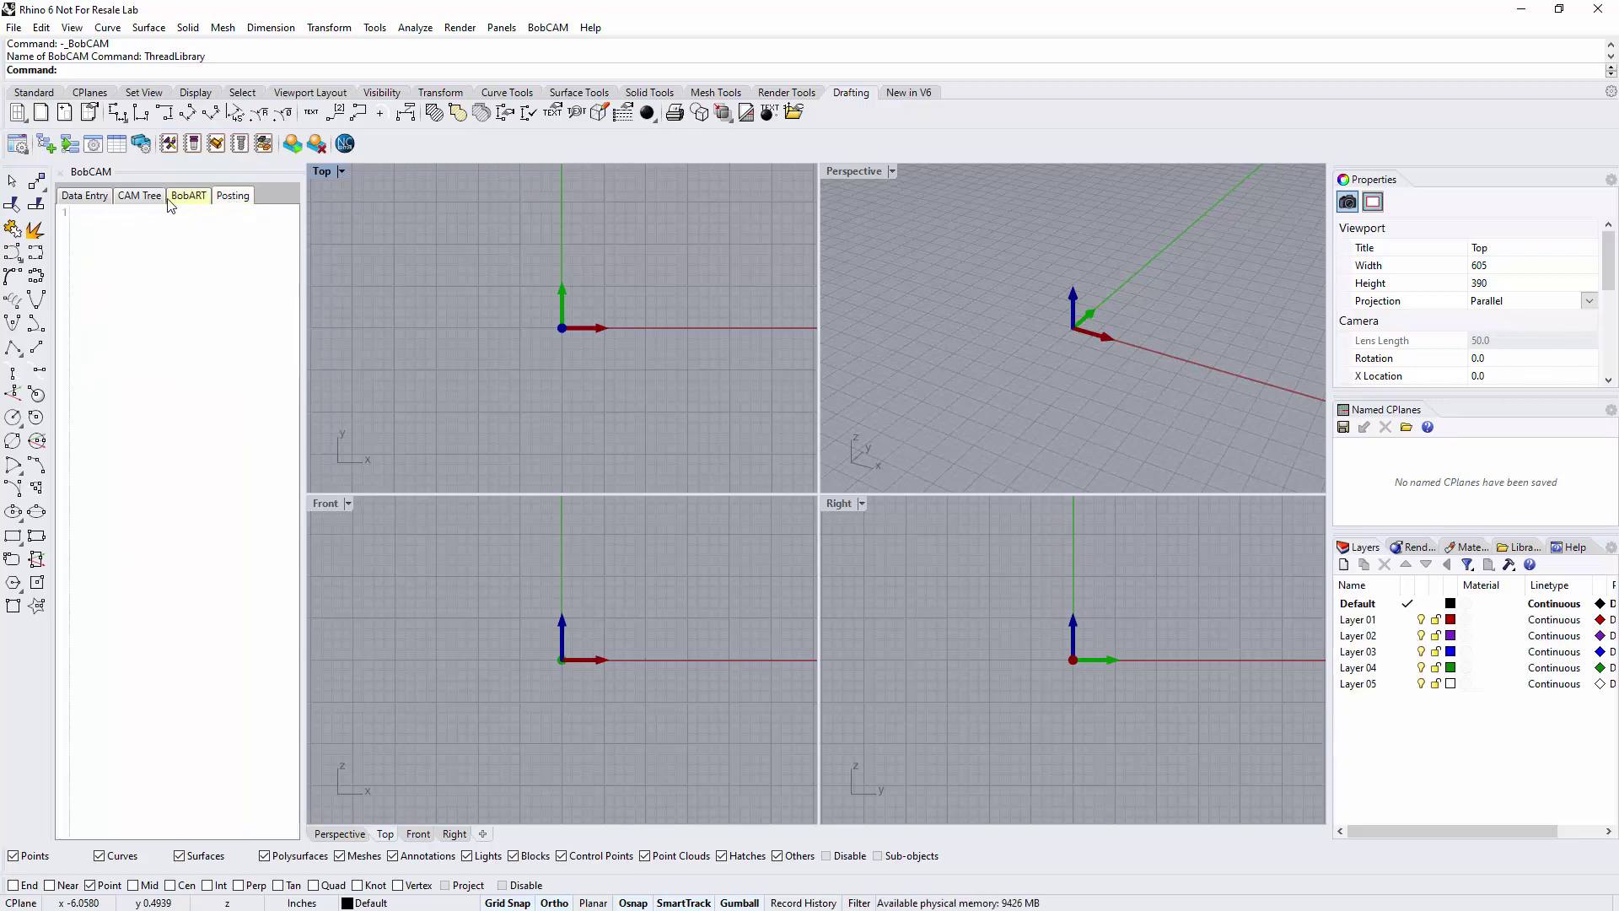
left_click(139, 196)
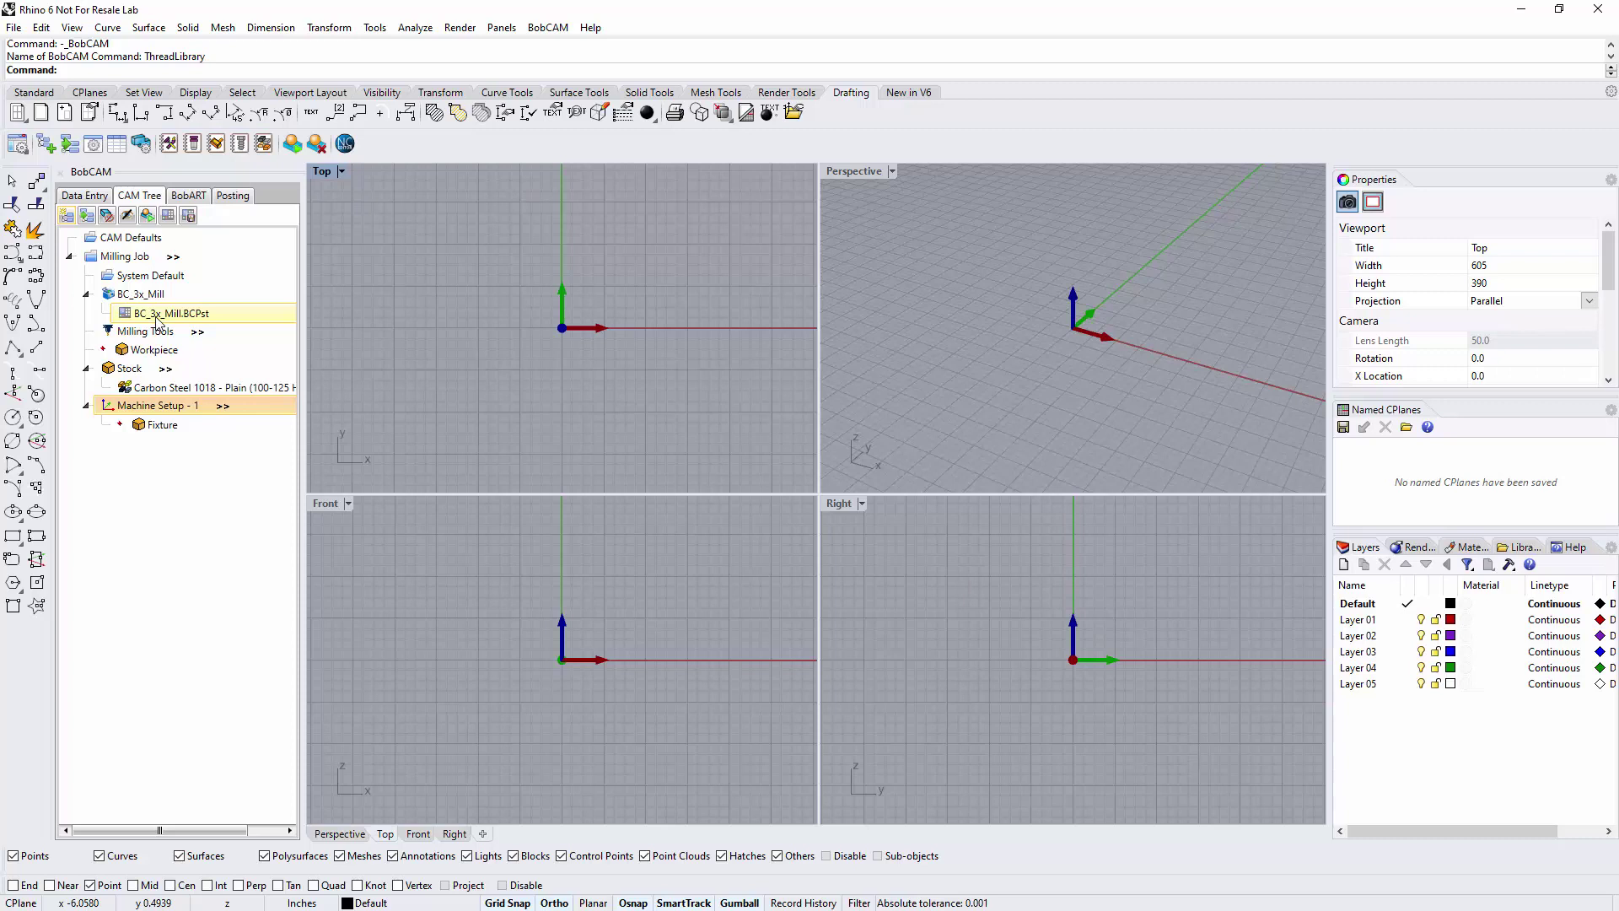
left_click(232, 196)
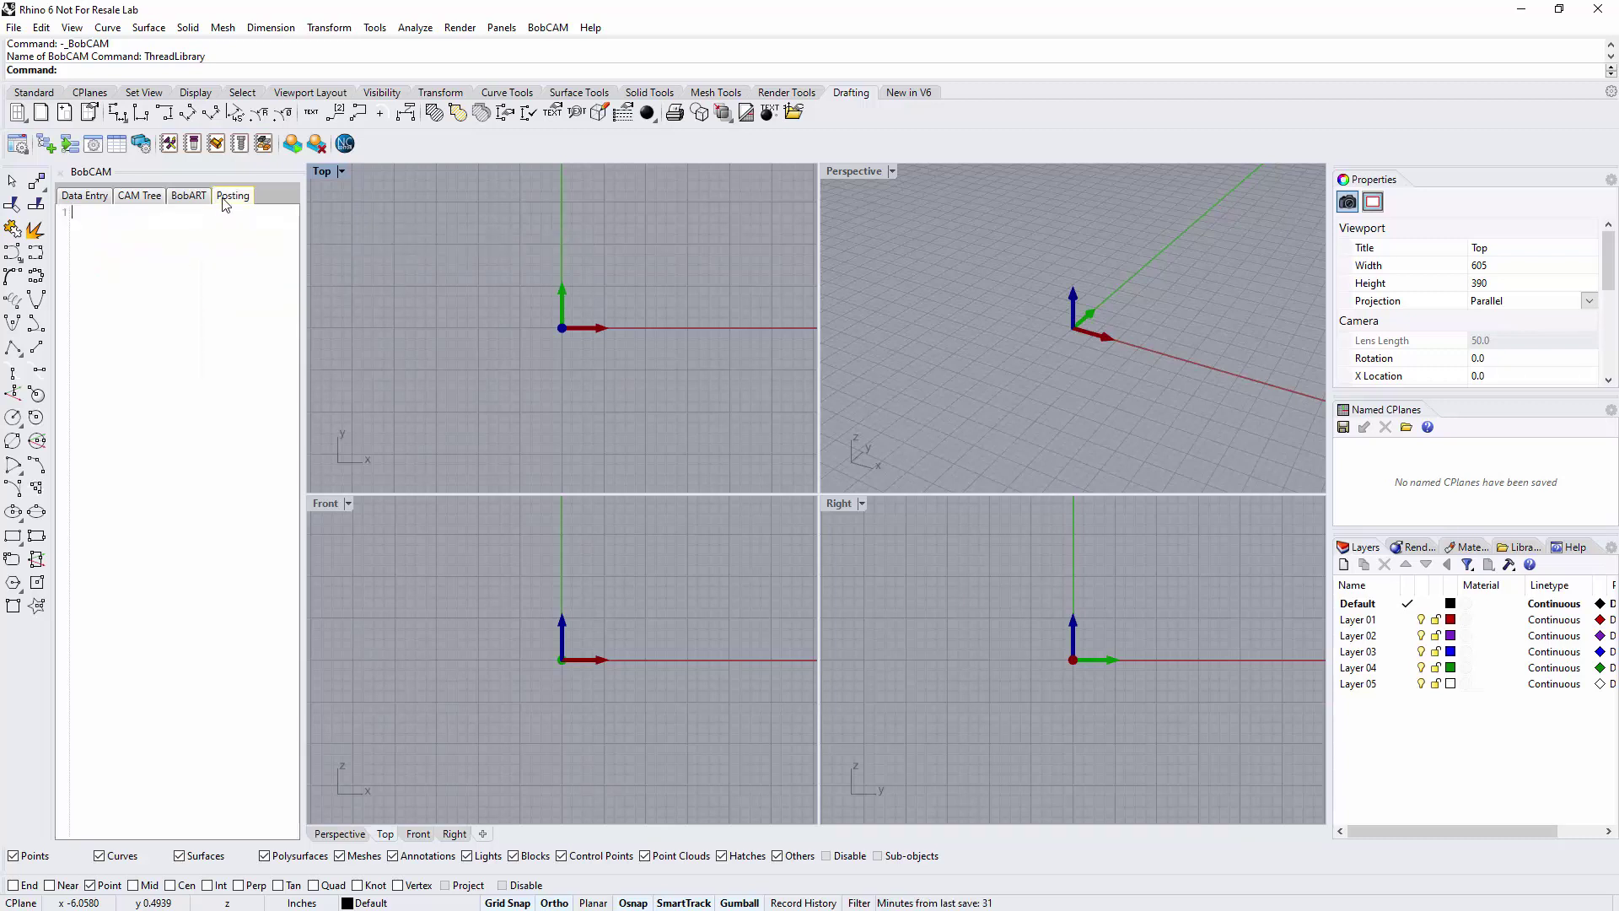
right_click(149, 326)
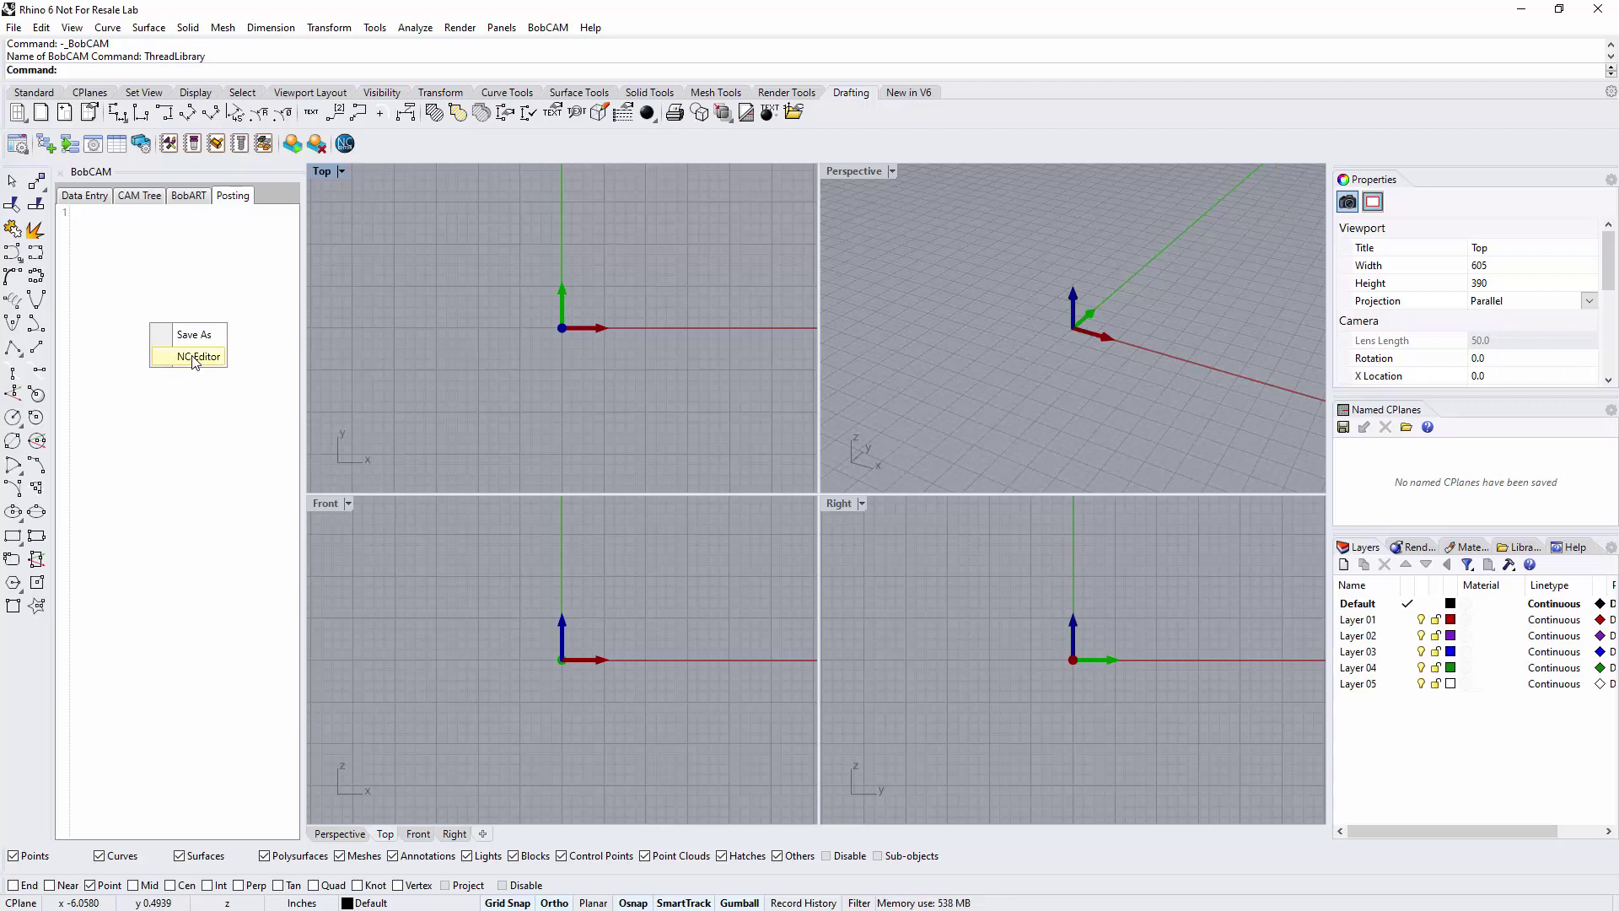
left_click(188, 396)
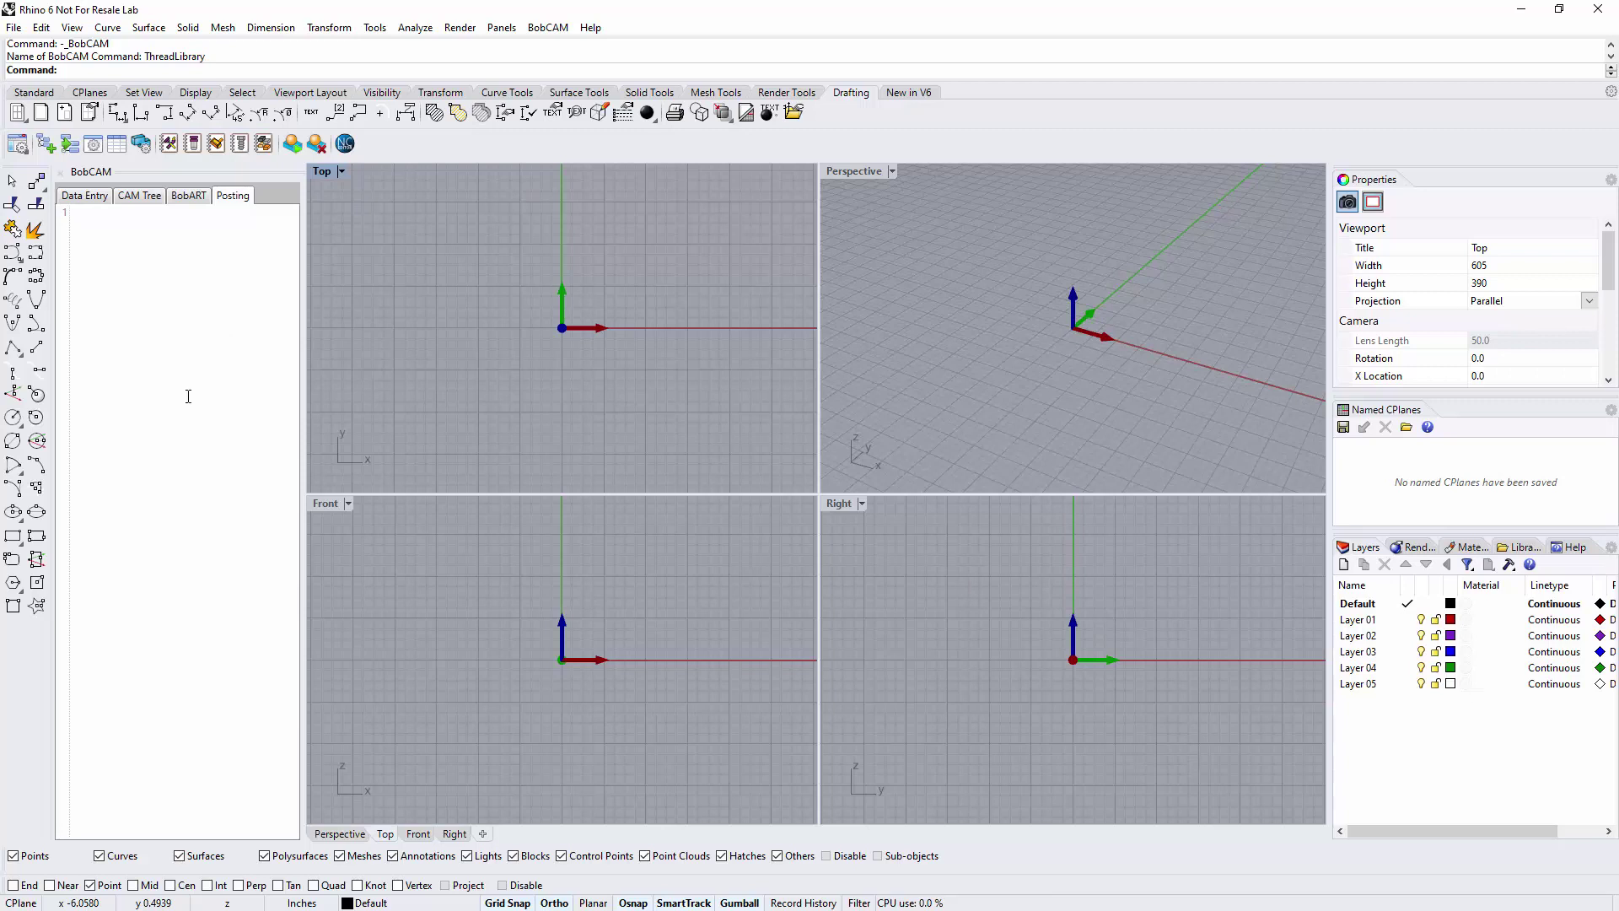